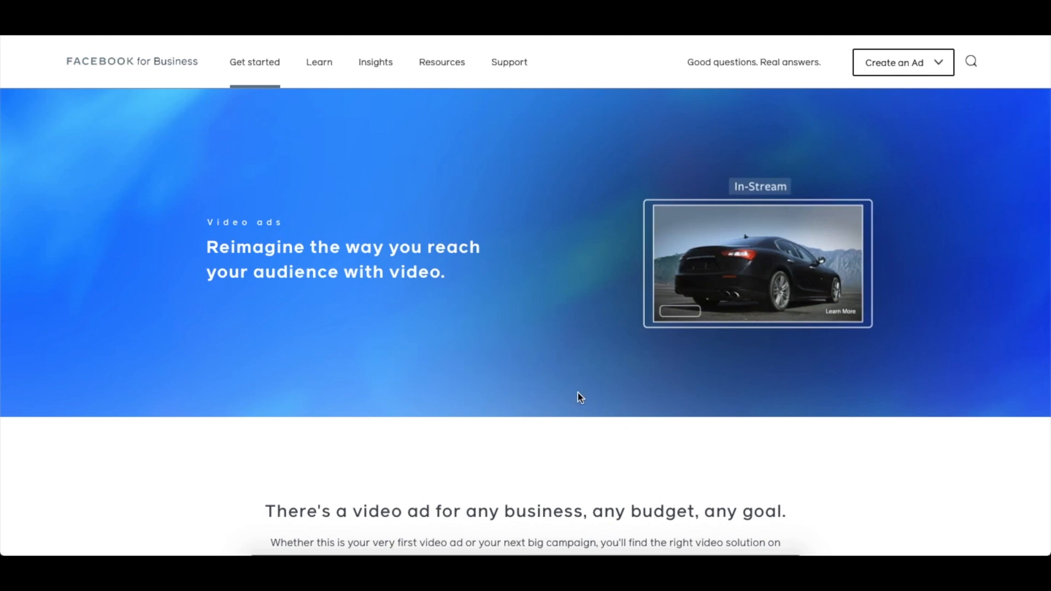
Read through the Facebook video ads page, from the In-stream, Feed and Stories placements to the Slideshow, Stories and Boost a post suggestions
{"action": "scroll", "coordinate": [580, 398], "scroll_direction": "down", "scroll_amount": 7}
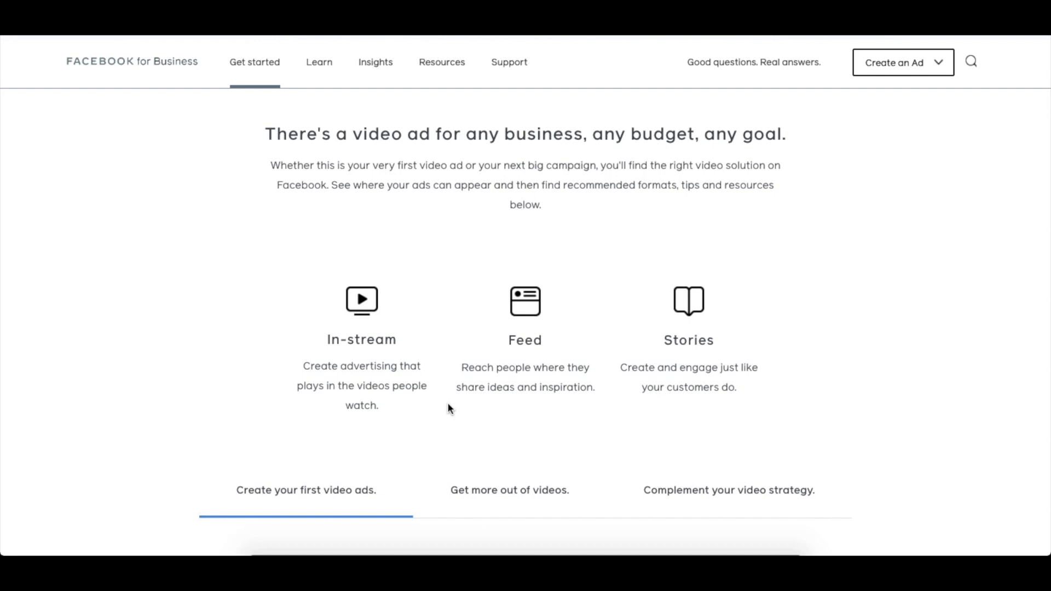
{"action": "left_click", "coordinate": [675, 571]}
{"action": "scroll", "coordinate": [631, 467], "scroll_direction": "down", "scroll_amount": 1}
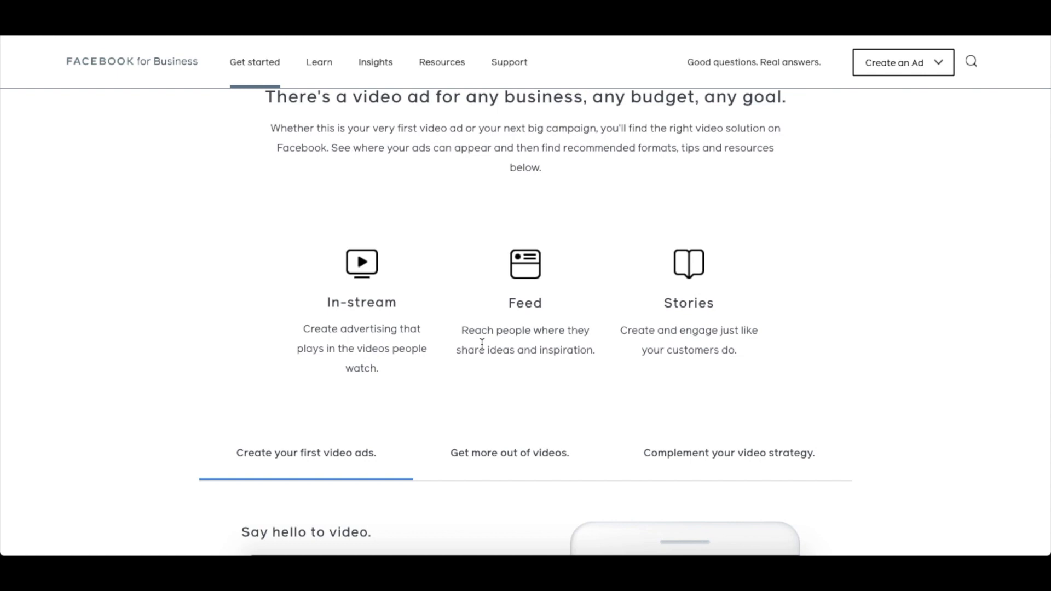
{"action": "scroll", "coordinate": [482, 343], "scroll_direction": "down", "scroll_amount": 5}
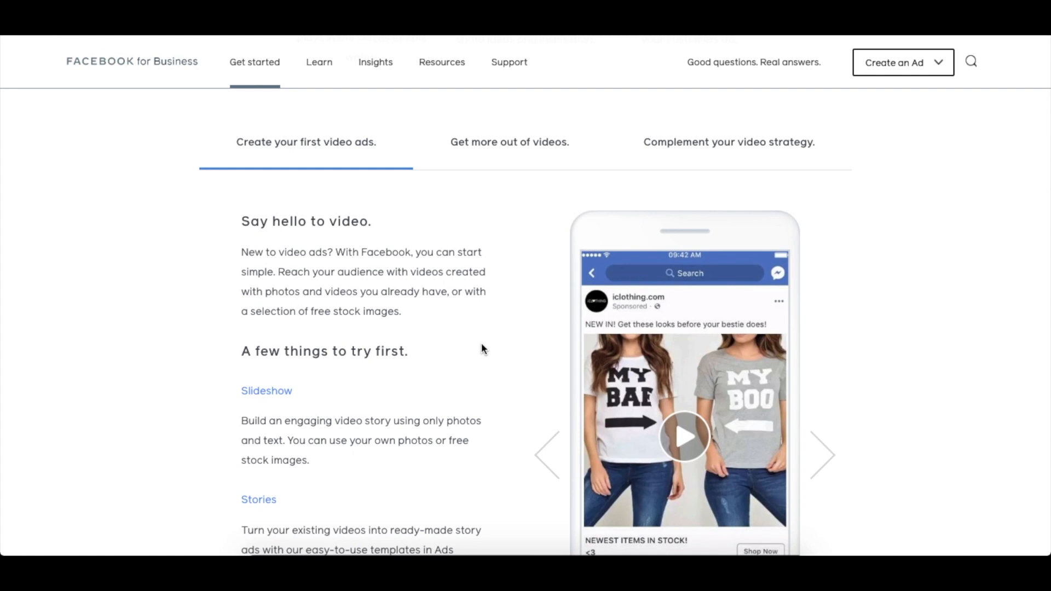
{"action": "scroll", "coordinate": [481, 343], "scroll_direction": "up", "scroll_amount": 2}
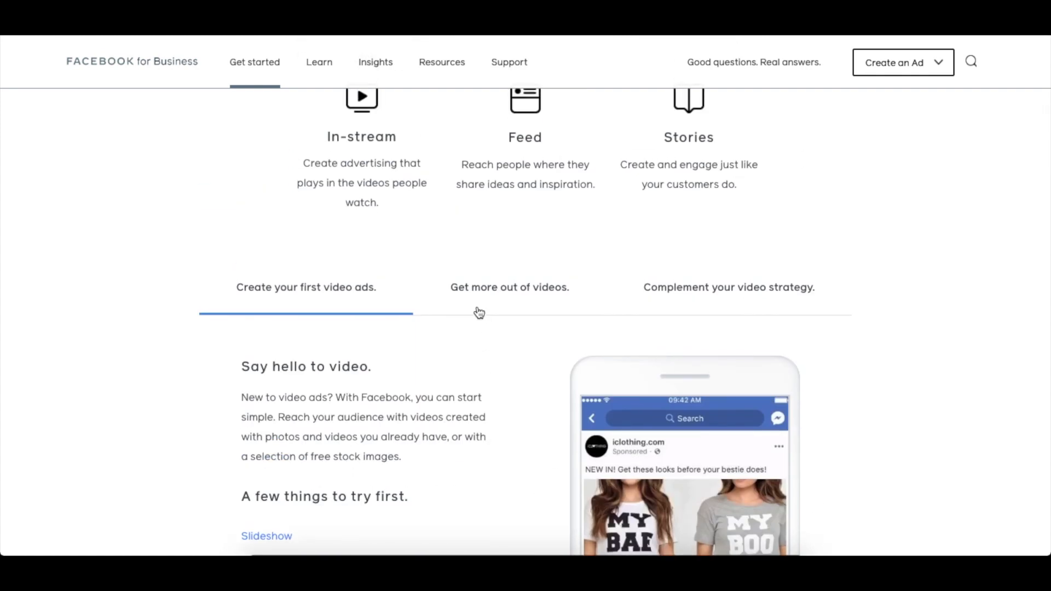
{"action": "scroll", "coordinate": [479, 312], "scroll_direction": "up", "scroll_amount": 1}
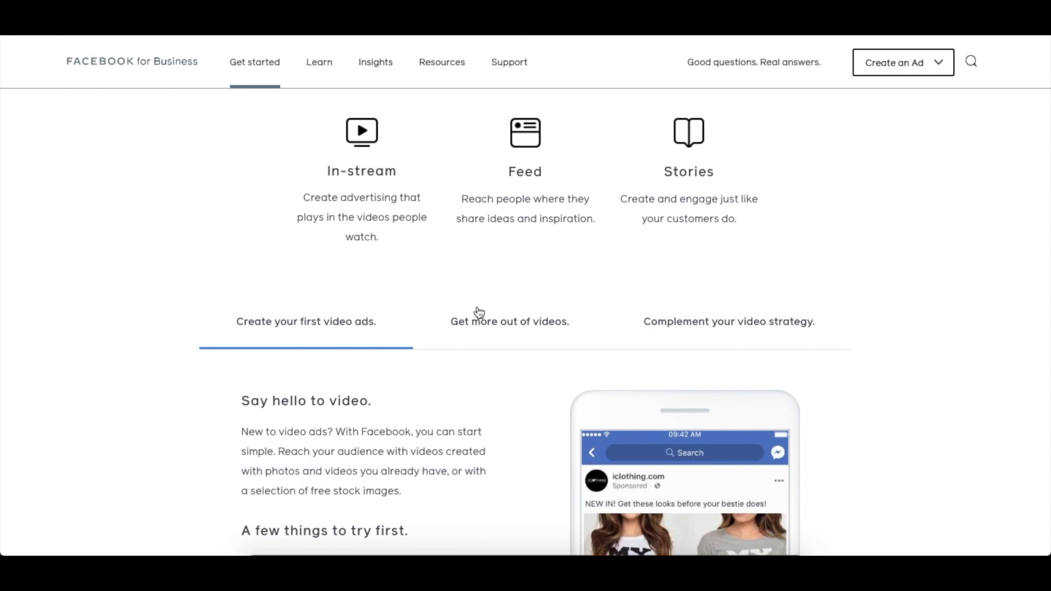
{"action": "scroll", "coordinate": [479, 312], "scroll_direction": "down", "scroll_amount": 3}
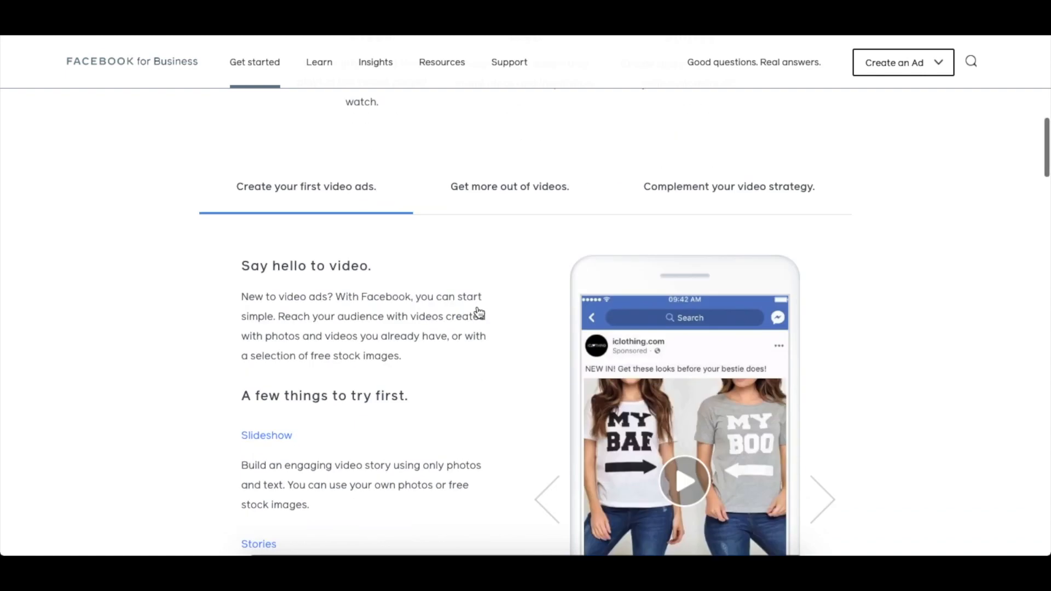
{"action": "scroll", "coordinate": [477, 311], "scroll_direction": "down", "scroll_amount": 6}
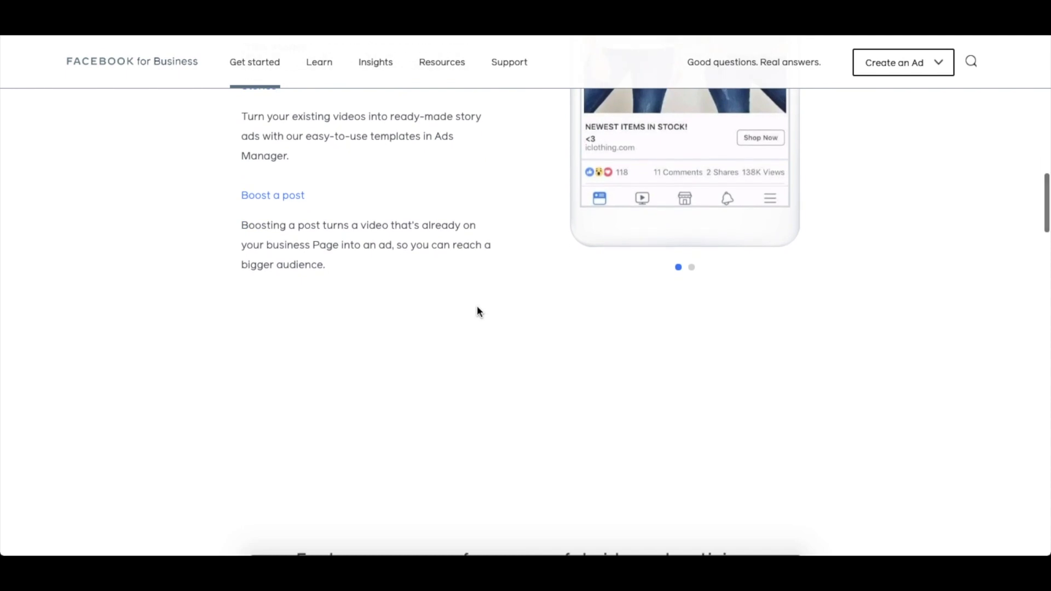
{"action": "scroll", "coordinate": [477, 311], "scroll_direction": "up", "scroll_amount": 6}
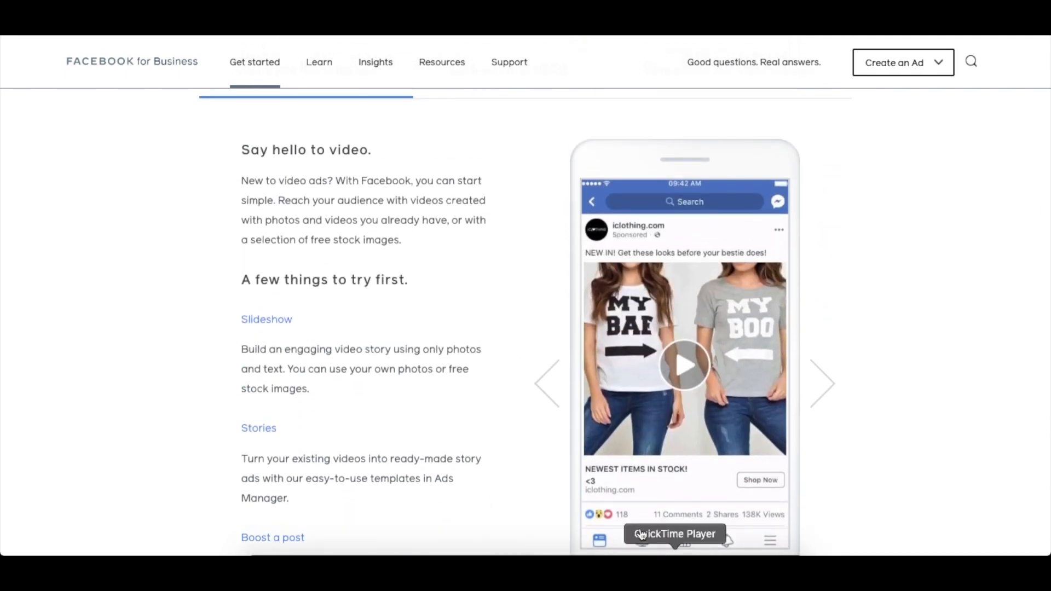
Switch to QuickTime Player and open the "Miami houses" video from the downloaded files
{"action": "left_click", "coordinate": [673, 555]}
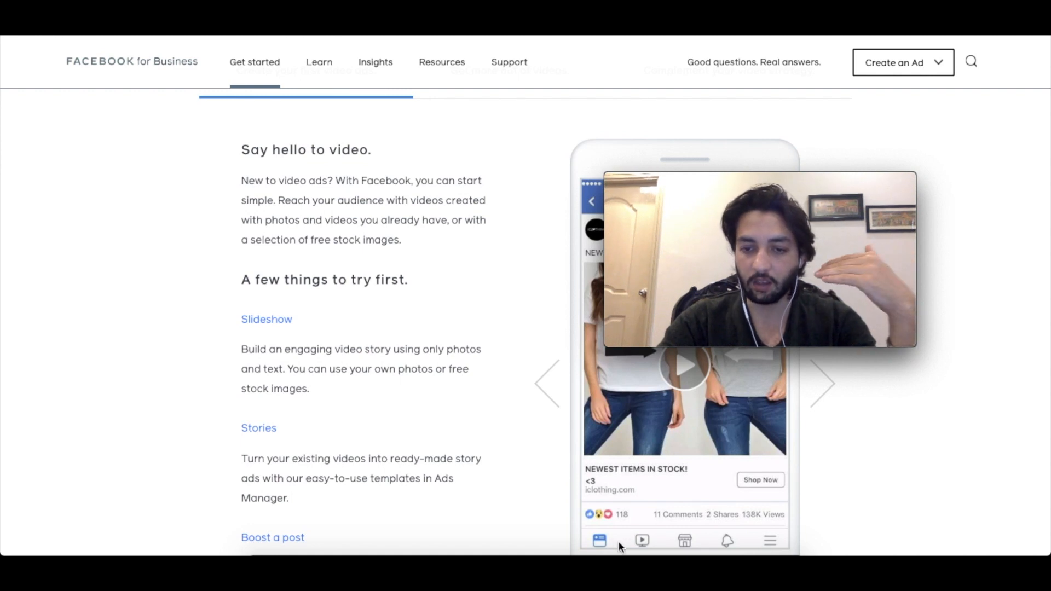
{"action": "left_click", "coordinate": [722, 549]}
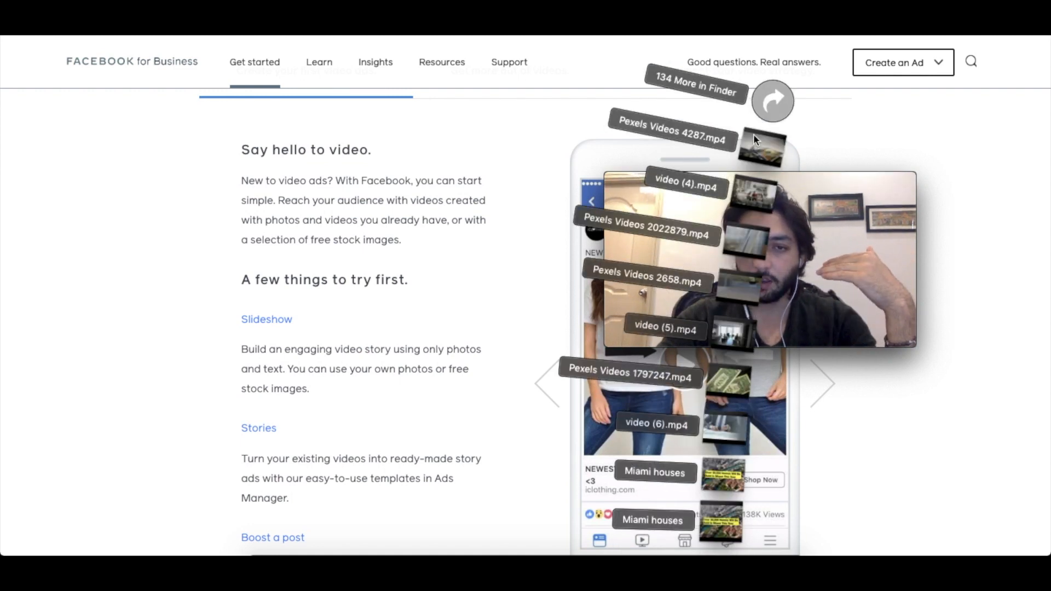
{"action": "left_click", "coordinate": [726, 537]}
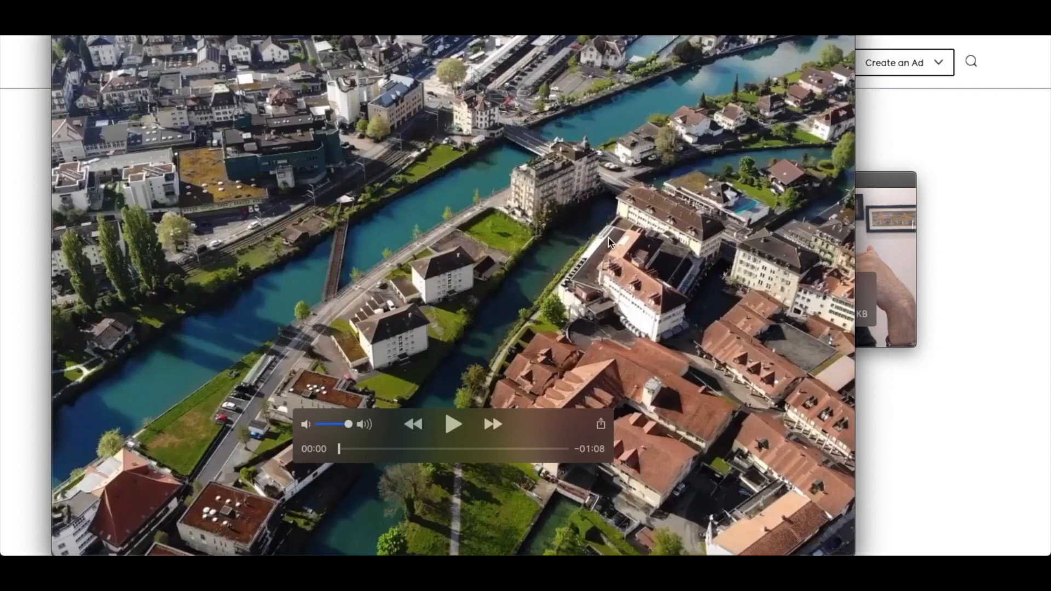
Play the opening of the Miami houses video, pause it, and go back to the "Over 30,000 Homes" caption to examine the hook
{"action": "key", "text": "space"}
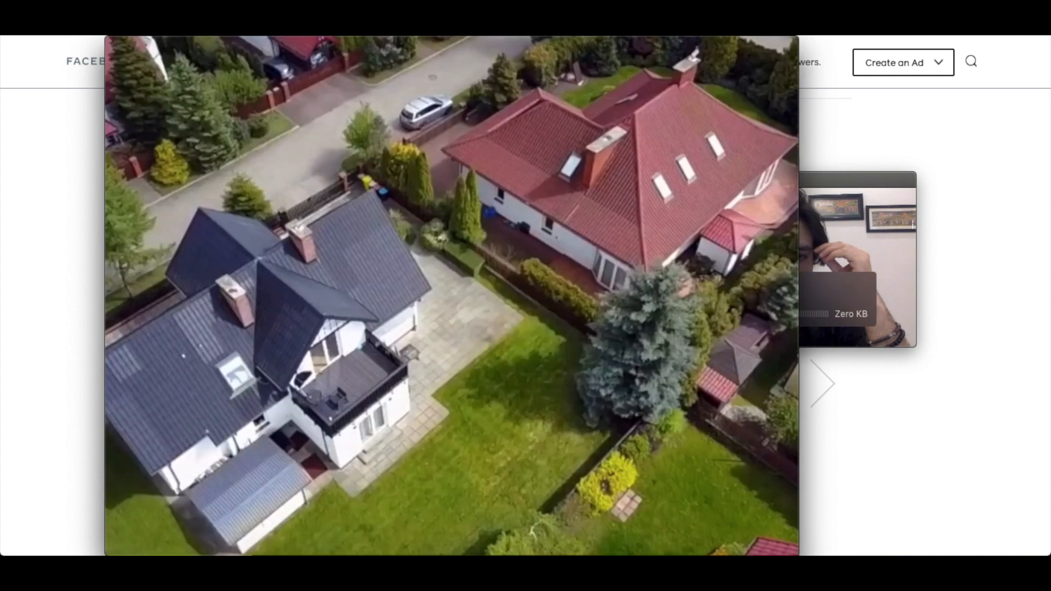
{"action": "key", "text": "space"}
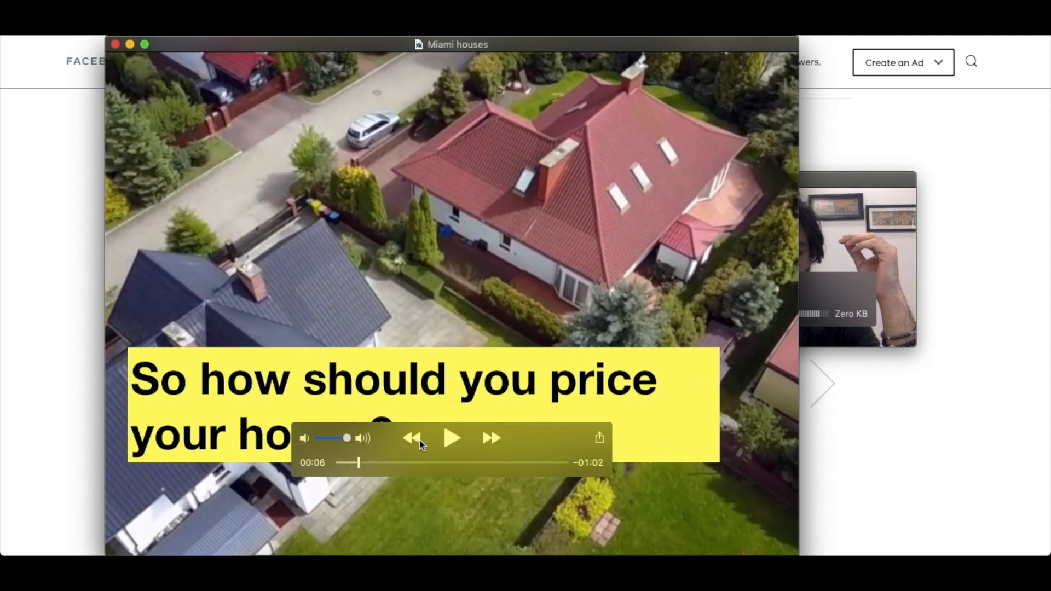
{"action": "left_click", "coordinate": [420, 440]}
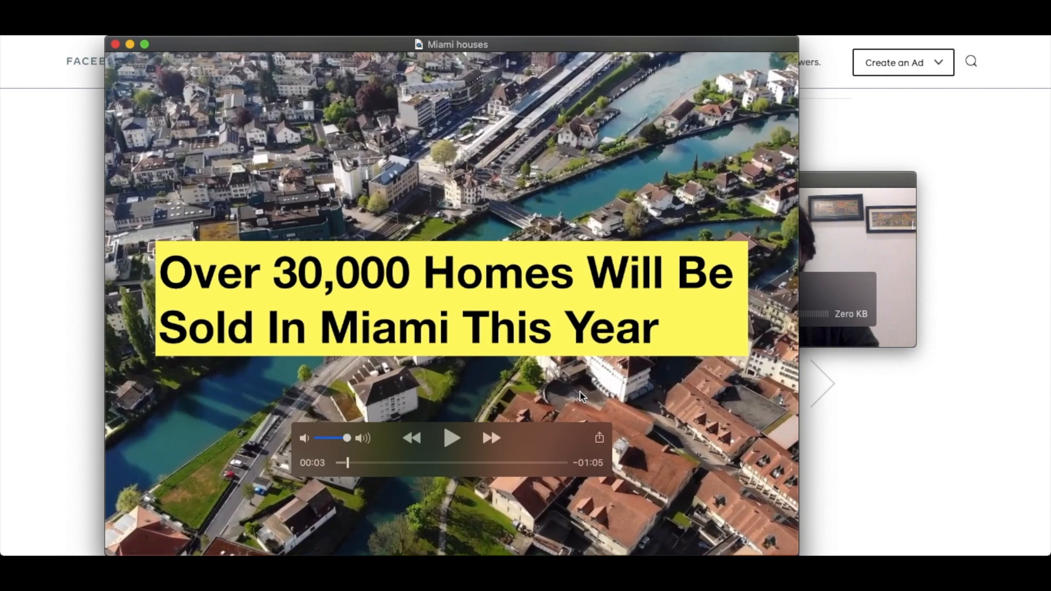
{"action": "key", "text": "space"}
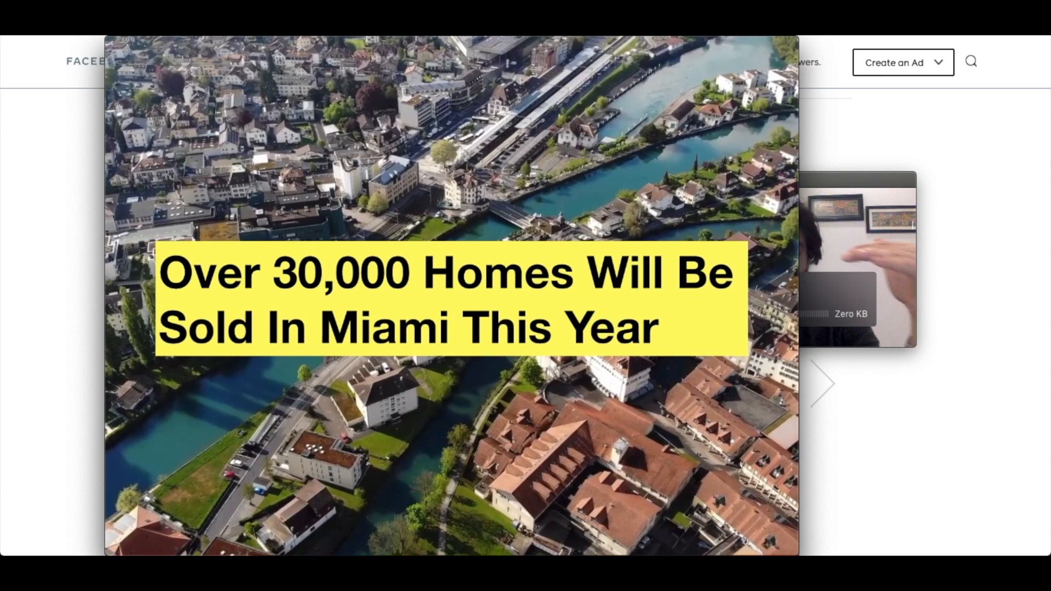
{"action": "mouse_move", "coordinate": [422, 340]}
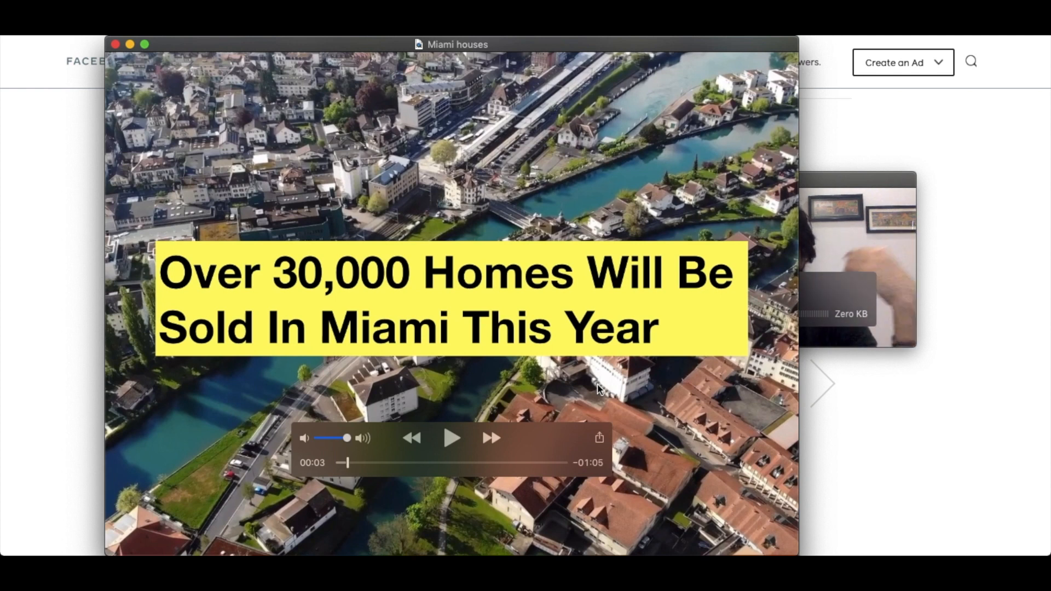
{"action": "key", "text": "space"}
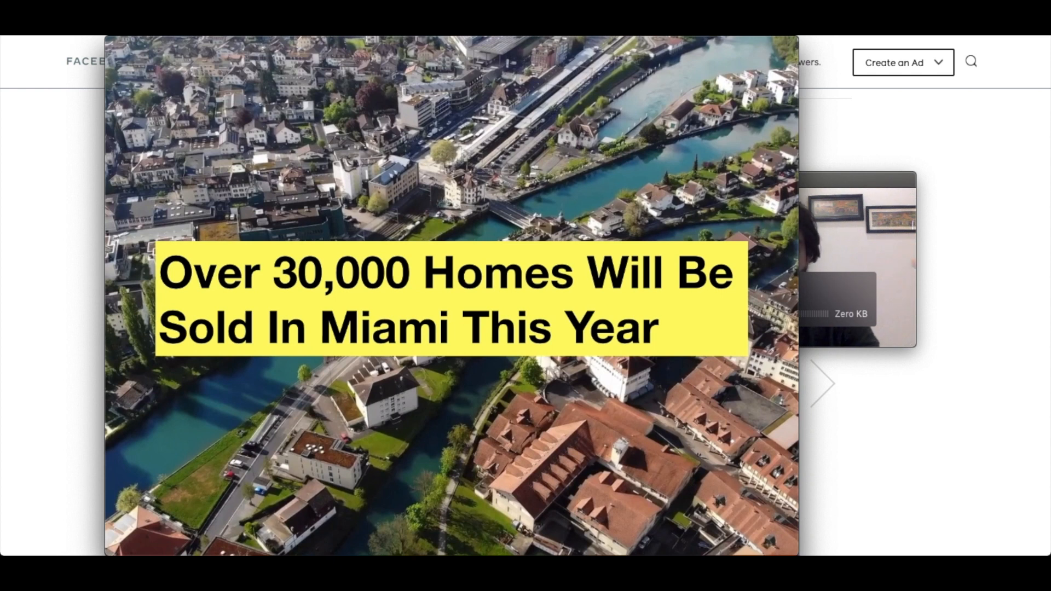
{"action": "mouse_move", "coordinate": [552, 386]}
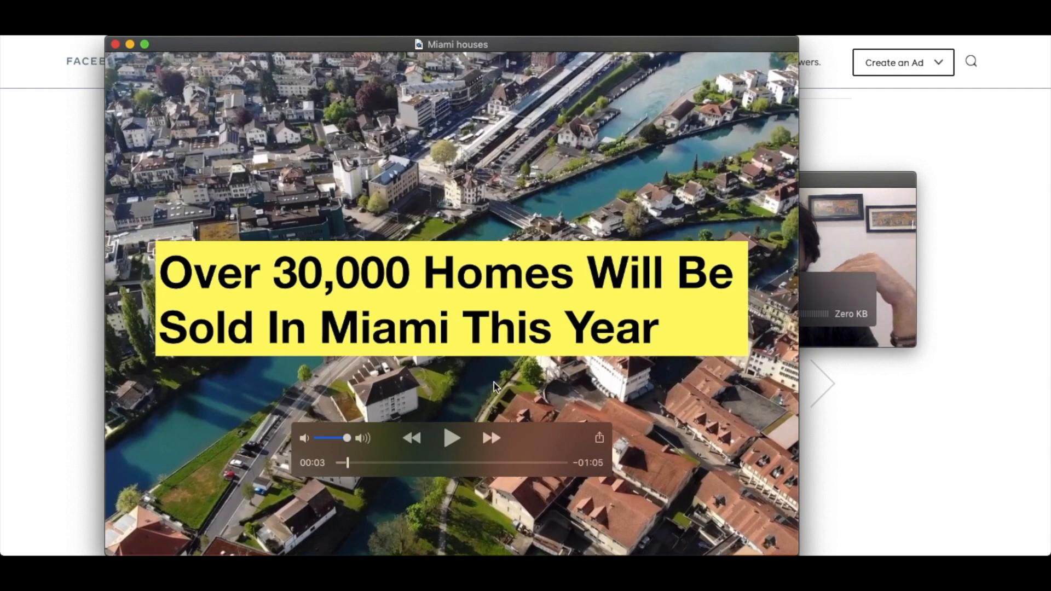
Continue the video from the opening hook and pause it at the "So how should you price your house?" caption
{"action": "left_click", "coordinate": [456, 440]}
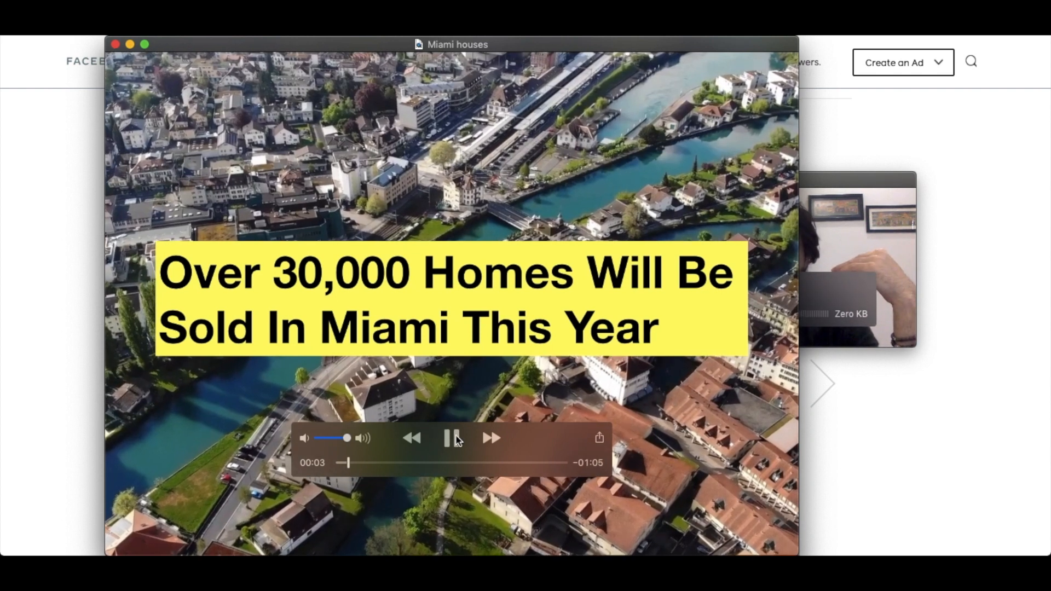
{"action": "left_click", "coordinate": [456, 440]}
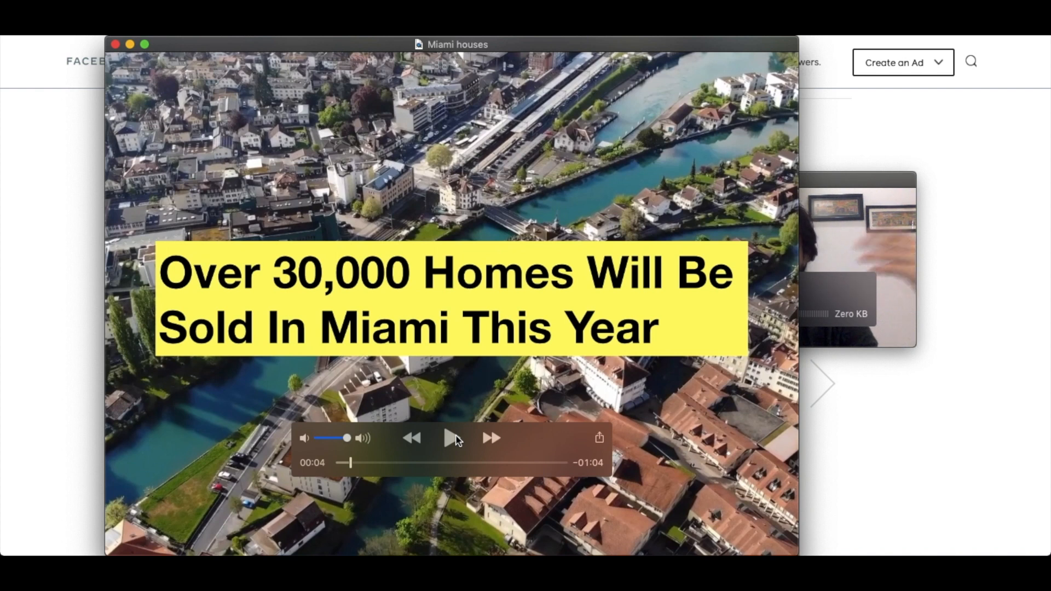
{"action": "left_click", "coordinate": [458, 441]}
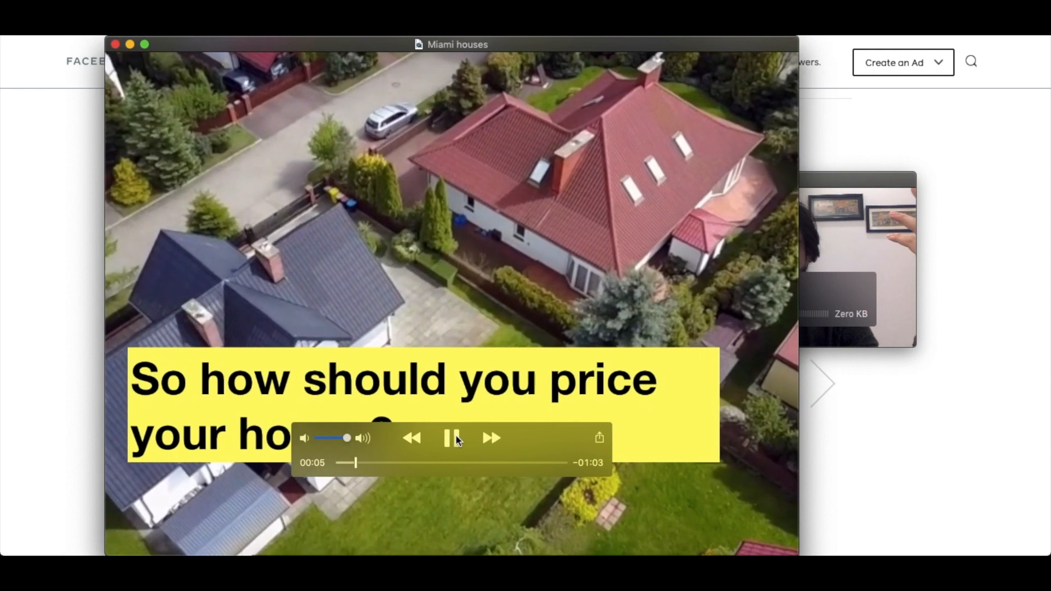
{"action": "left_click", "coordinate": [452, 437]}
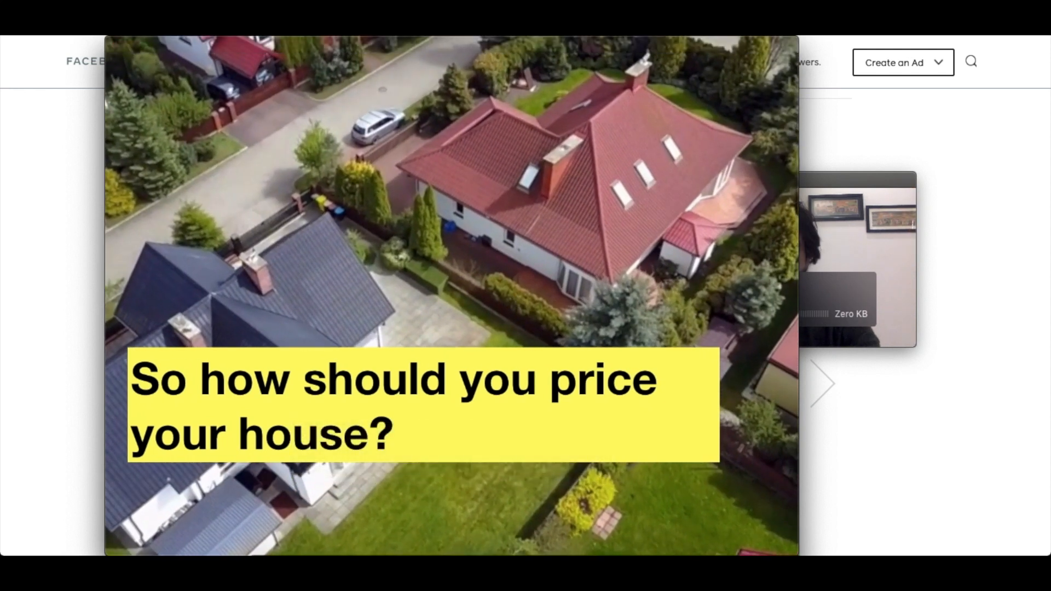
{"action": "mouse_move", "coordinate": [449, 395]}
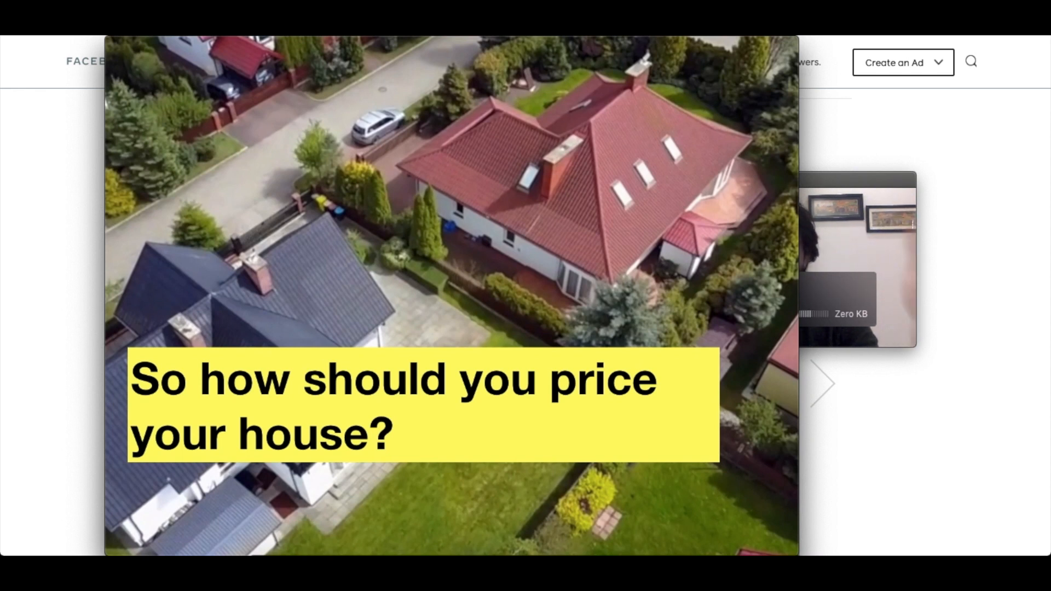
Play the pricing advice section, pausing at the "Ultimately it's up to" caption and at the "Renovations play a huge role too" caption
{"action": "left_click", "coordinate": [449, 438]}
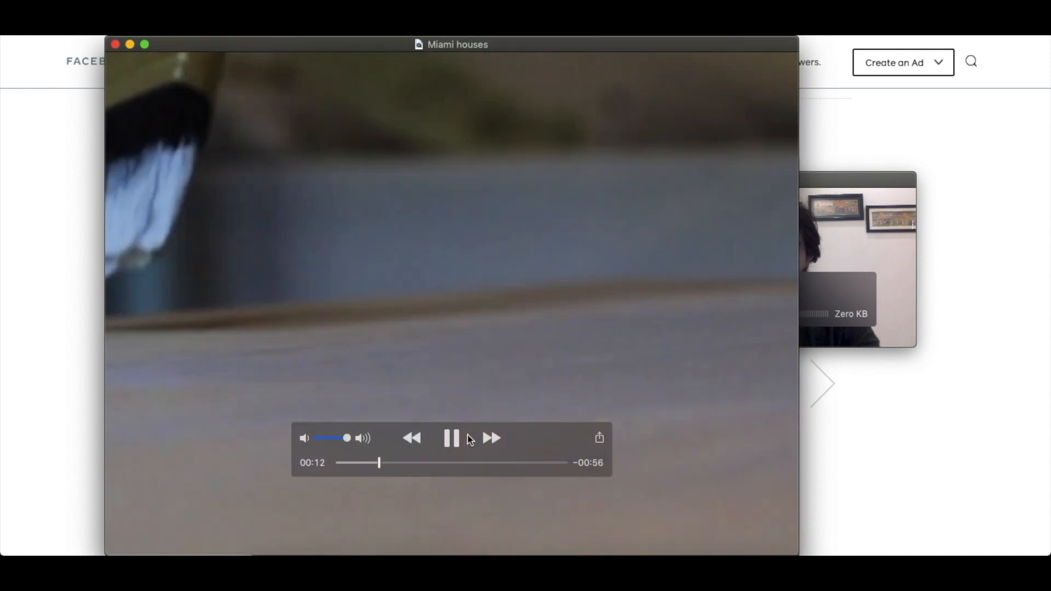
{"action": "left_click", "coordinate": [454, 438]}
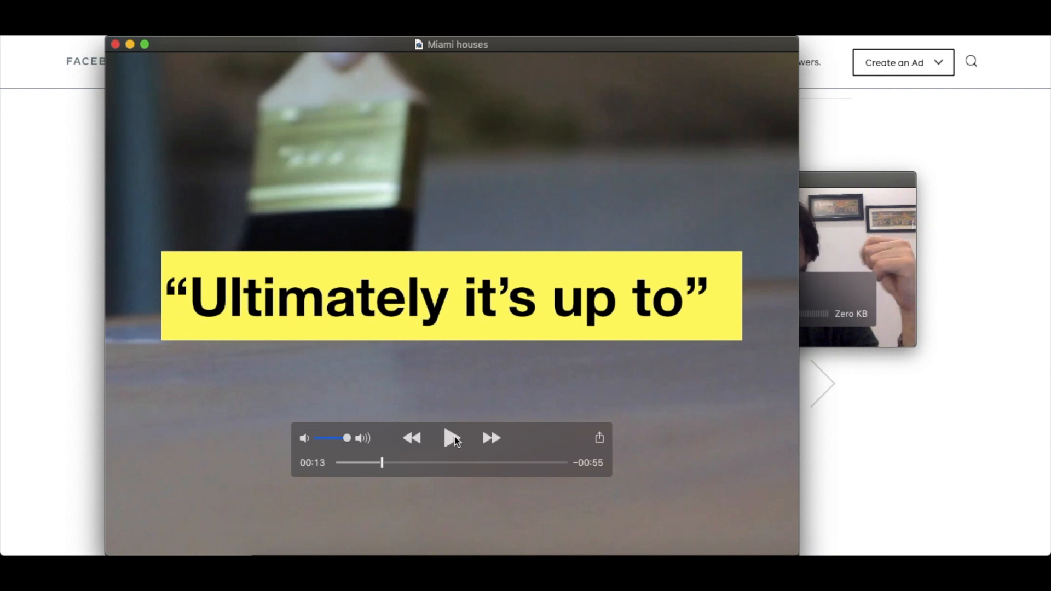
{"action": "left_click", "coordinate": [452, 438]}
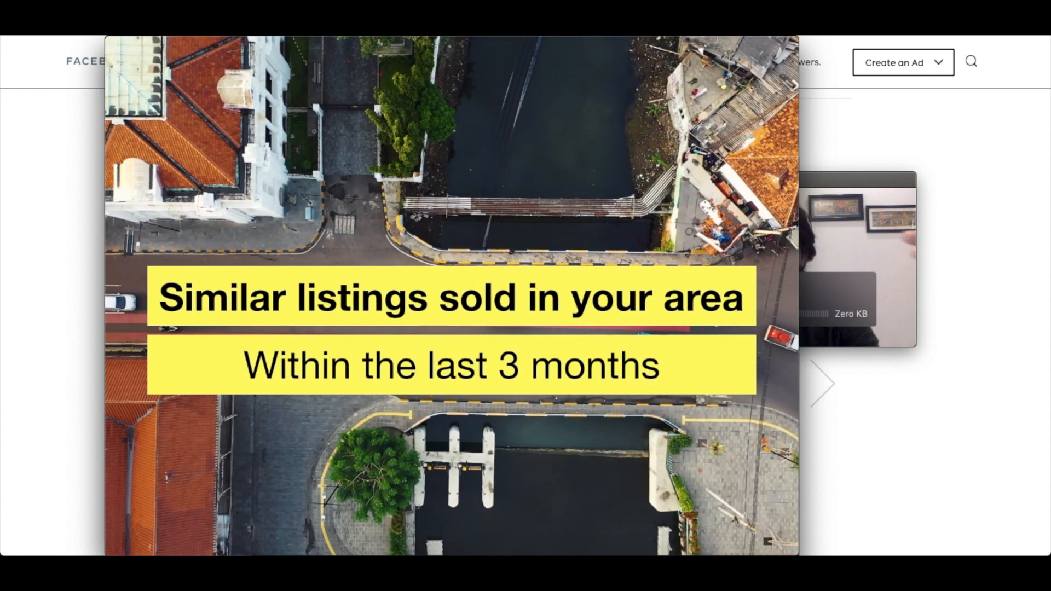
{"action": "mouse_move", "coordinate": [488, 456]}
{"action": "left_click", "coordinate": [452, 440]}
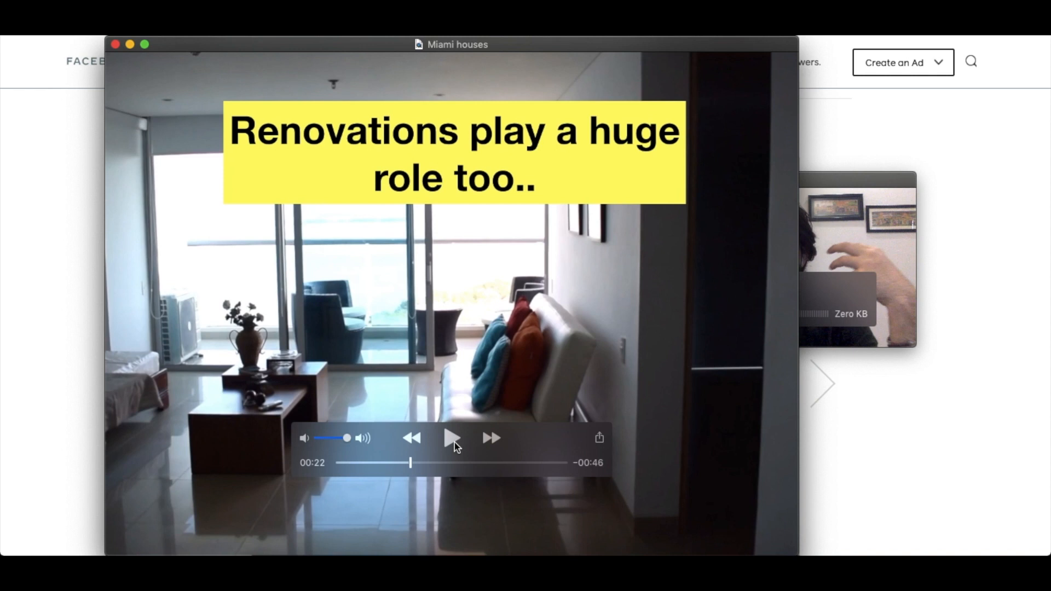
Play the renovation examples, pausing at the "Kitchen touchups" caption and at the "Shag carpet" caption
{"action": "left_click", "coordinate": [454, 442]}
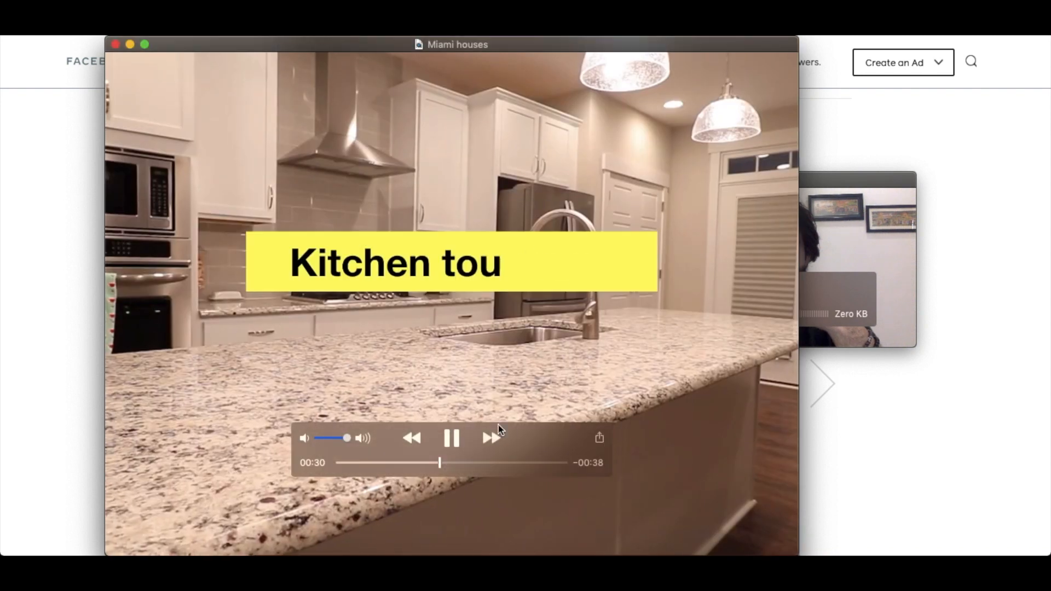
{"action": "left_click", "coordinate": [454, 439]}
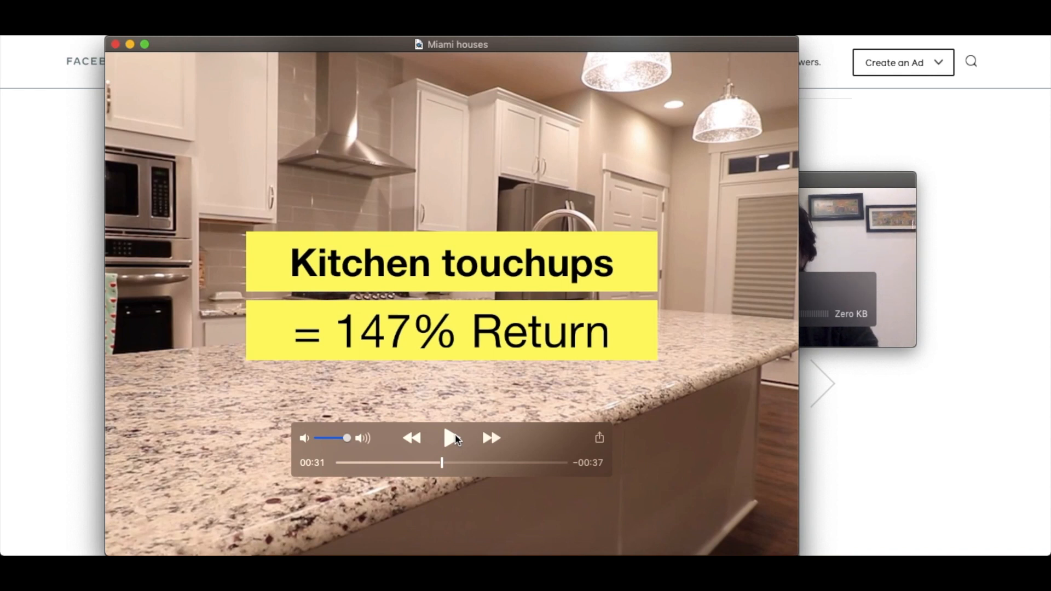
{"action": "left_click", "coordinate": [455, 438]}
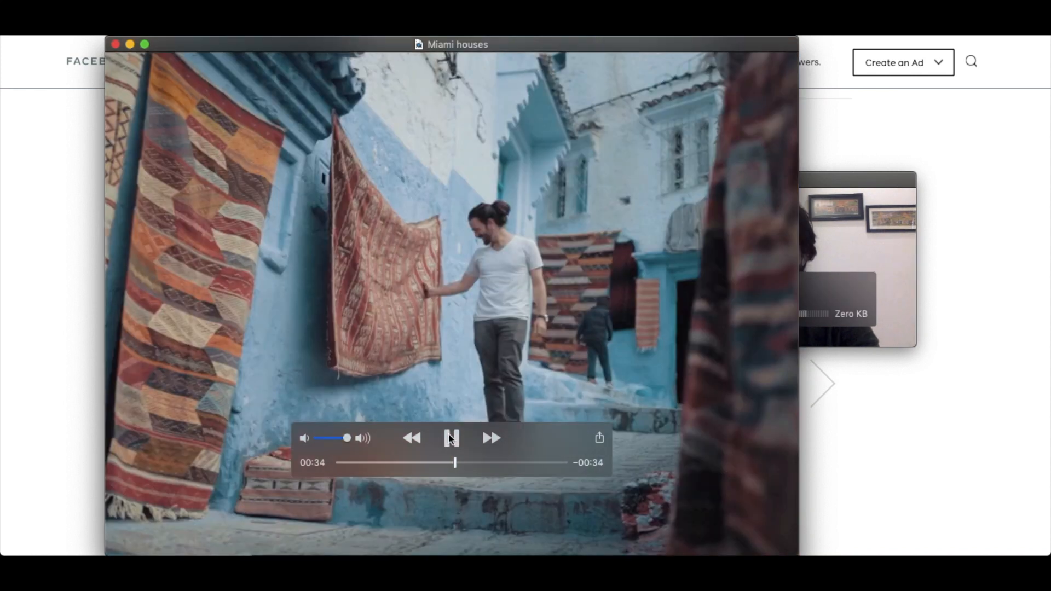
{"action": "left_click", "coordinate": [450, 437]}
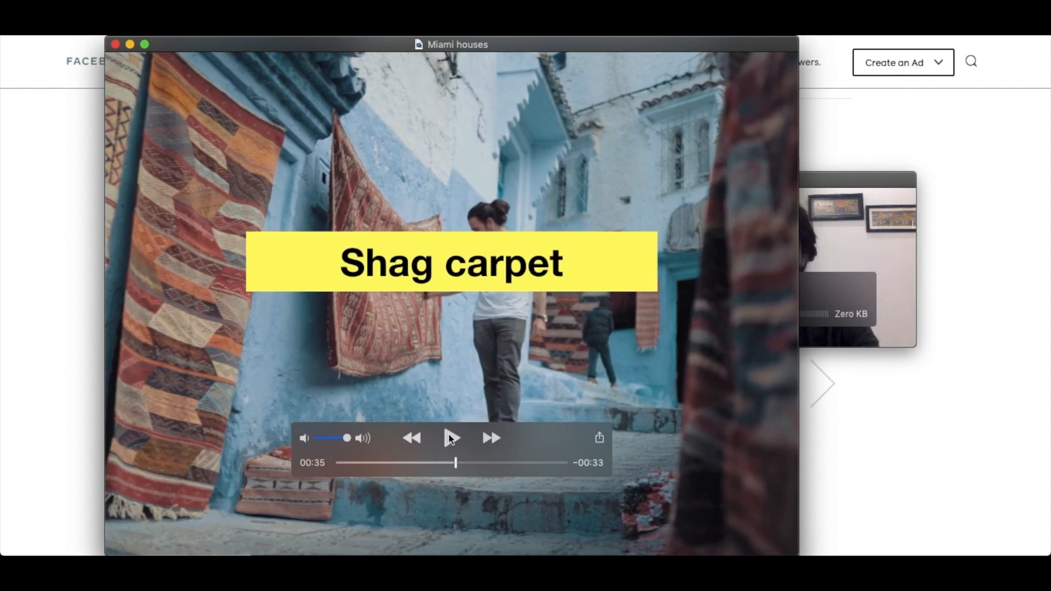
Play the section on attracting potential buyers, pausing at each caption, and continue to the "Leave room to negotiate" caption
{"action": "left_click", "coordinate": [450, 438]}
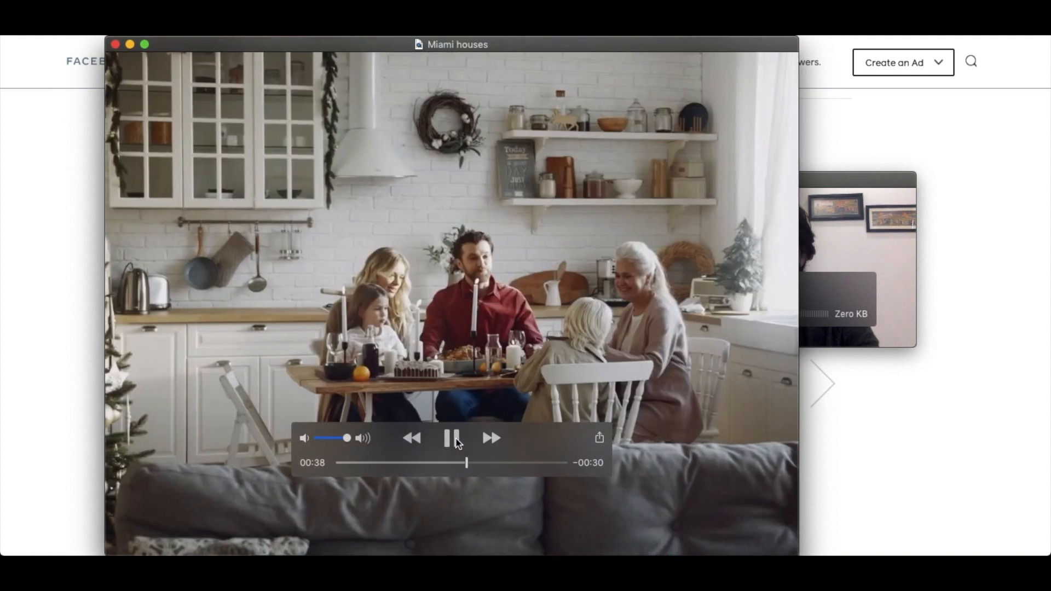
{"action": "left_click", "coordinate": [452, 438]}
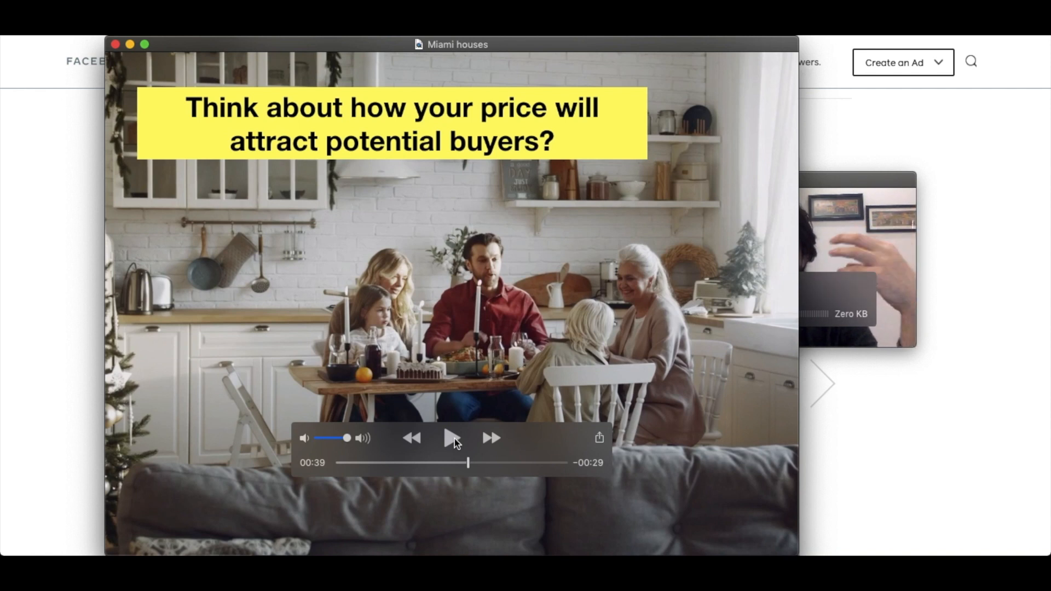
{"action": "left_click", "coordinate": [455, 439]}
{"action": "left_click", "coordinate": [455, 439]}
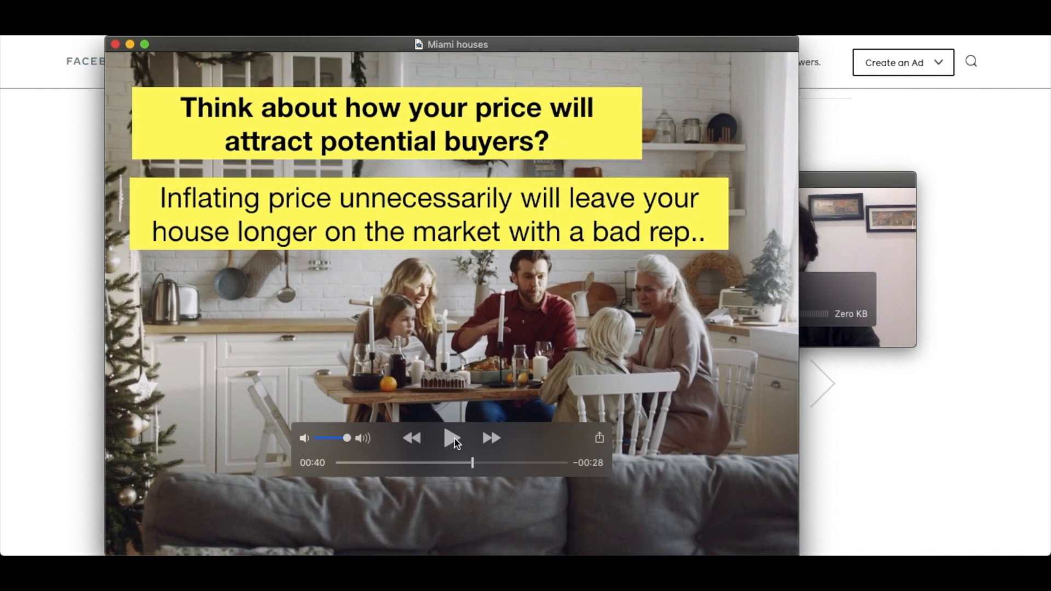
{"action": "left_click", "coordinate": [454, 439]}
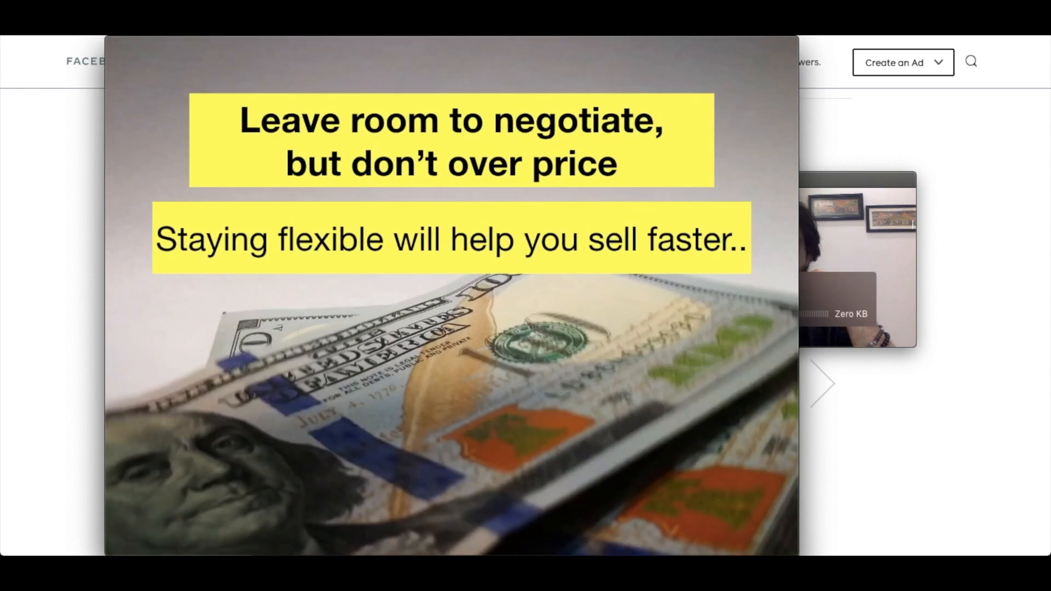
Play the video on, pausing at the "Leave room to negotiate" caption and twice at the "Looking to sell your house faster" caption
{"action": "mouse_move", "coordinate": [570, 415]}
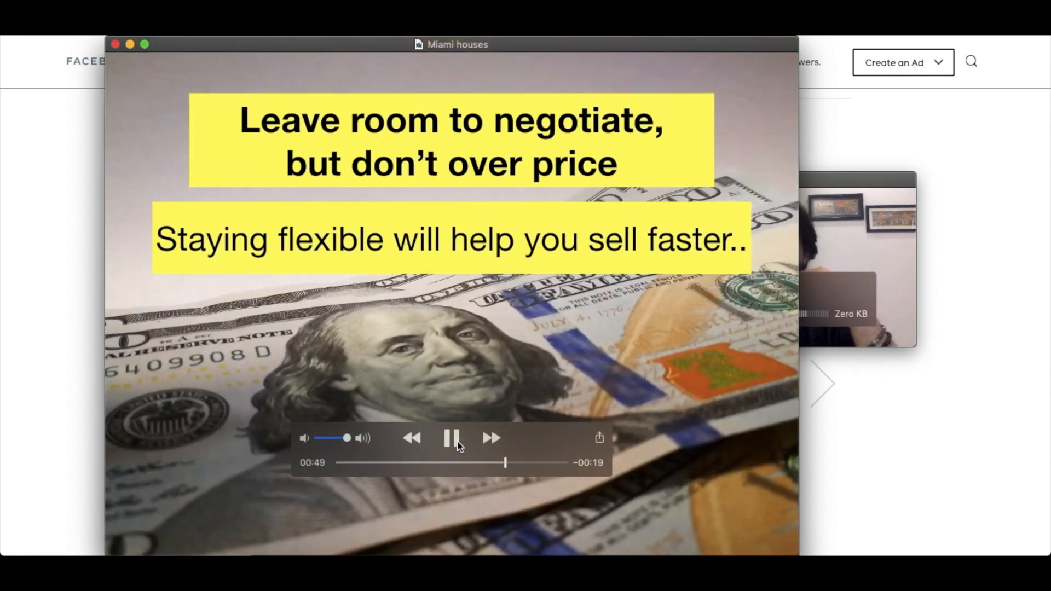
{"action": "left_click", "coordinate": [458, 443]}
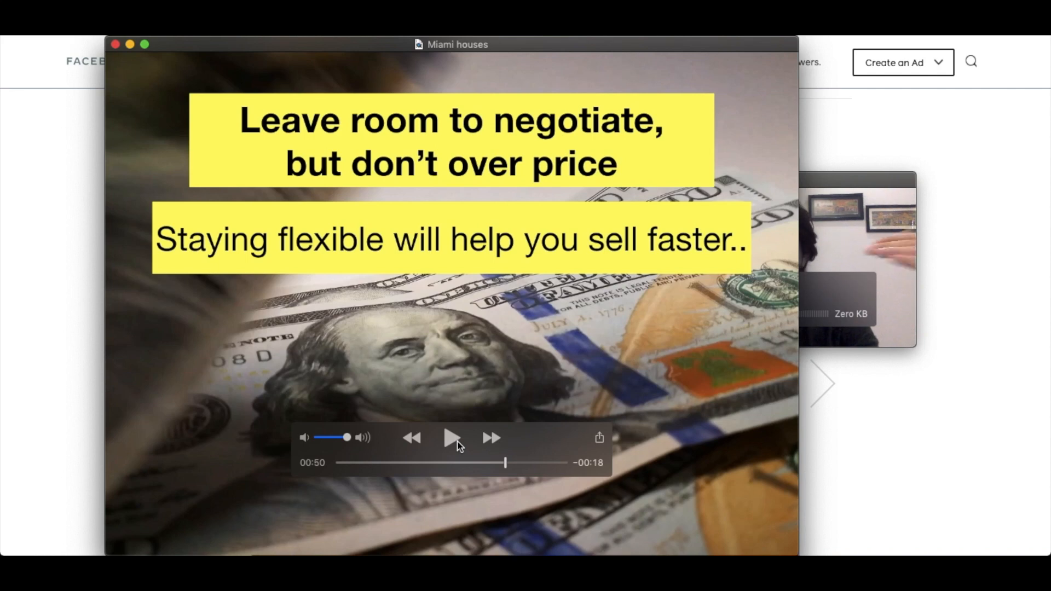
{"action": "left_click", "coordinate": [458, 443]}
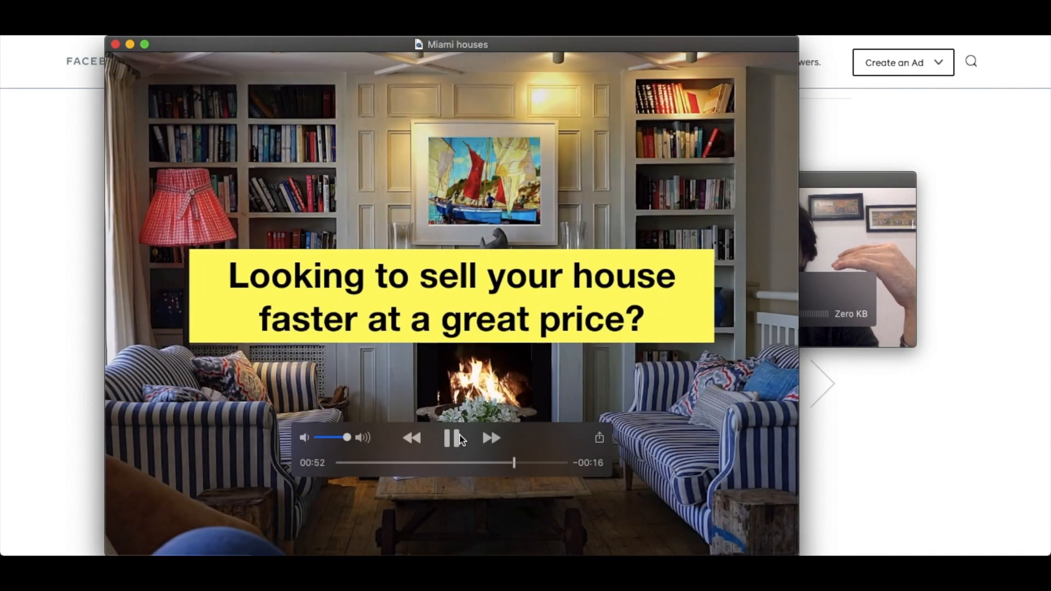
{"action": "left_click", "coordinate": [452, 436]}
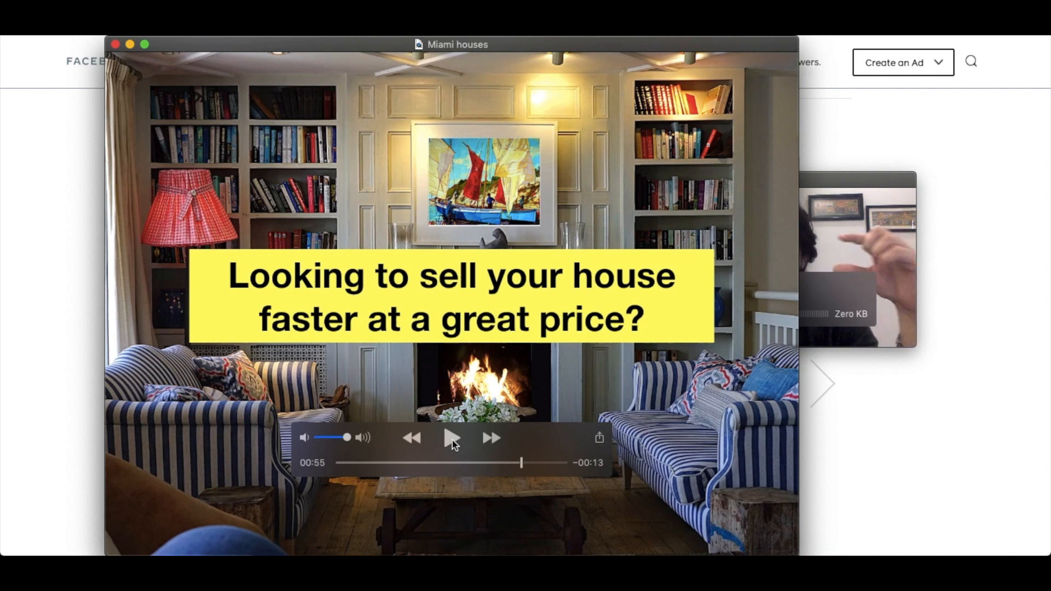
{"action": "left_click", "coordinate": [452, 441]}
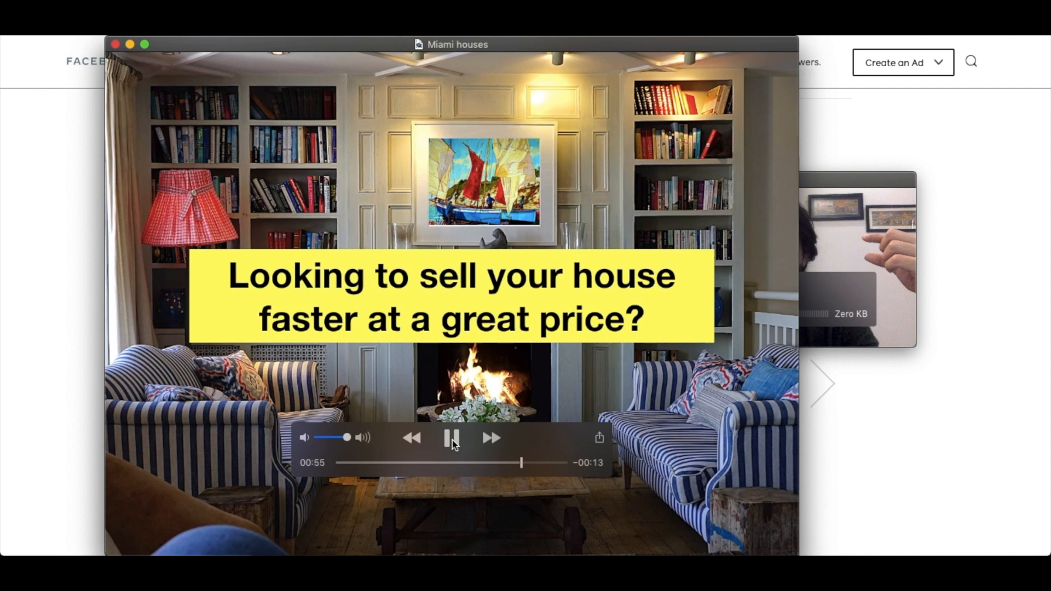
{"action": "left_click", "coordinate": [453, 444]}
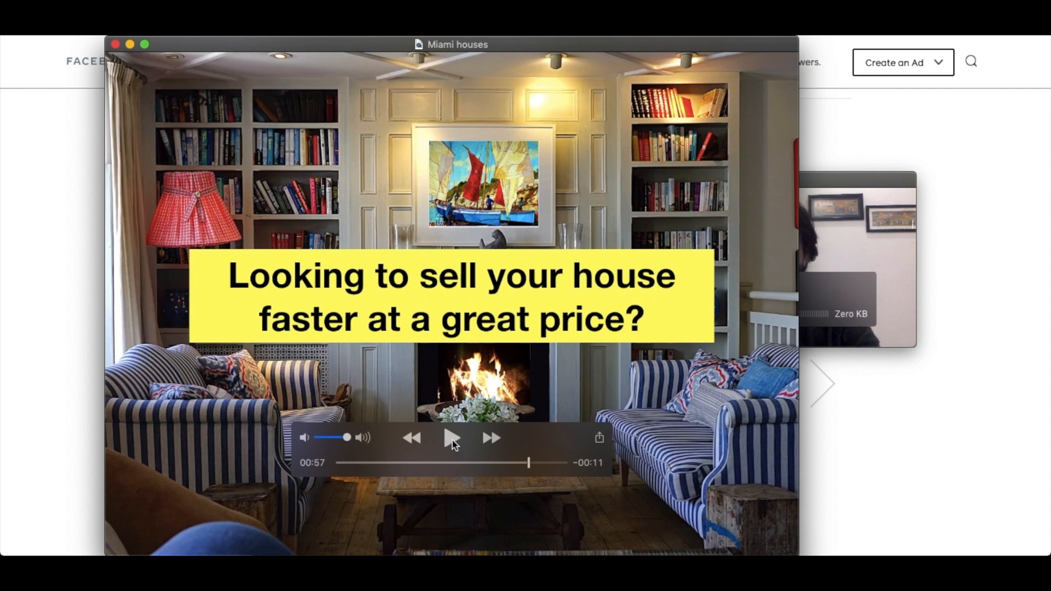
Play the closing scene and pause it at the "Click Download Below To Discover" call to action
{"action": "left_click", "coordinate": [452, 440]}
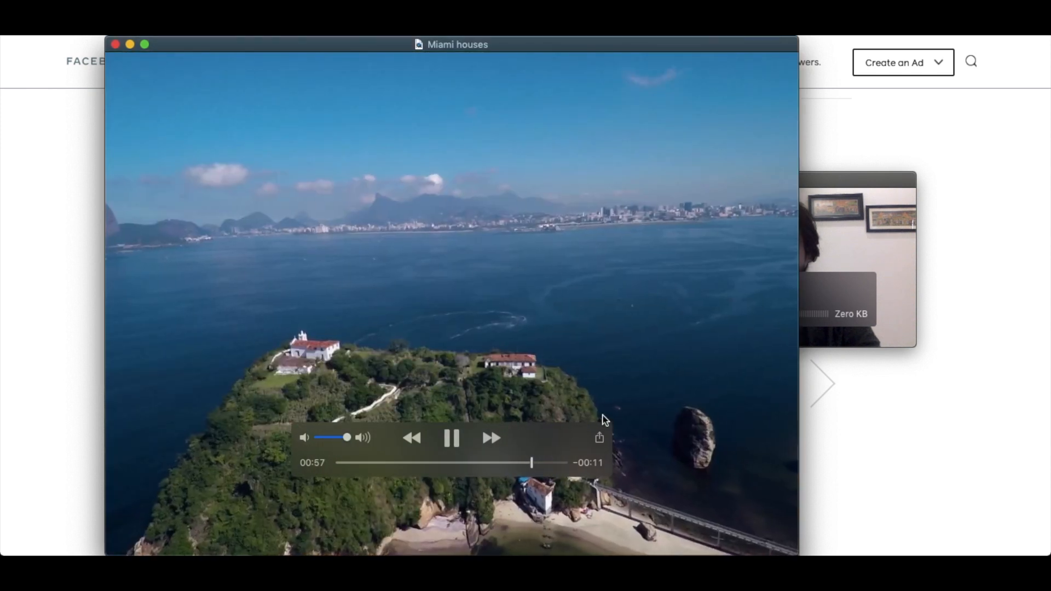
{"action": "left_click", "coordinate": [454, 441]}
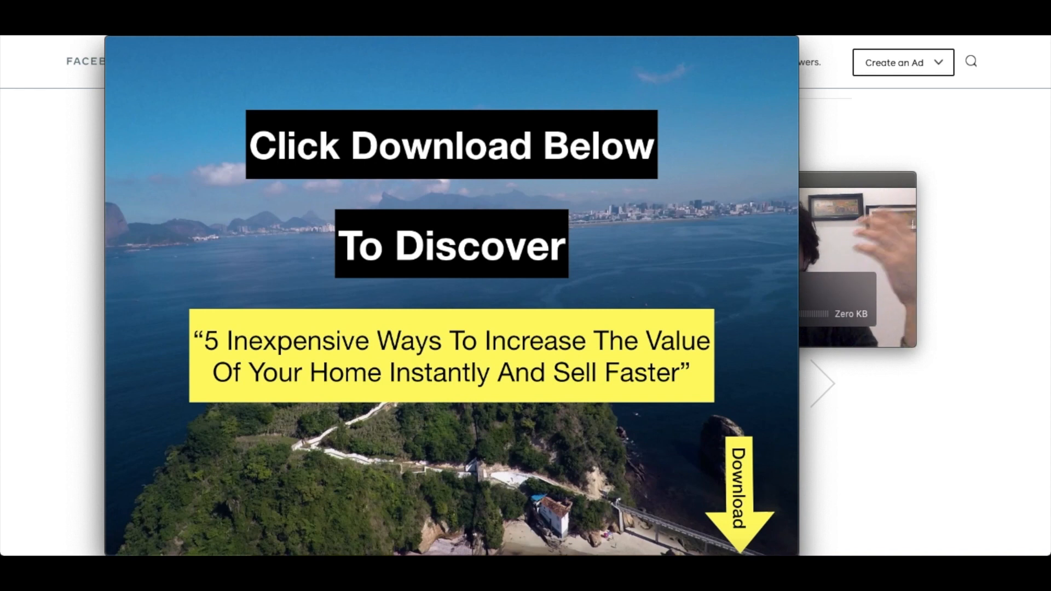
{"action": "mouse_move", "coordinate": [516, 404]}
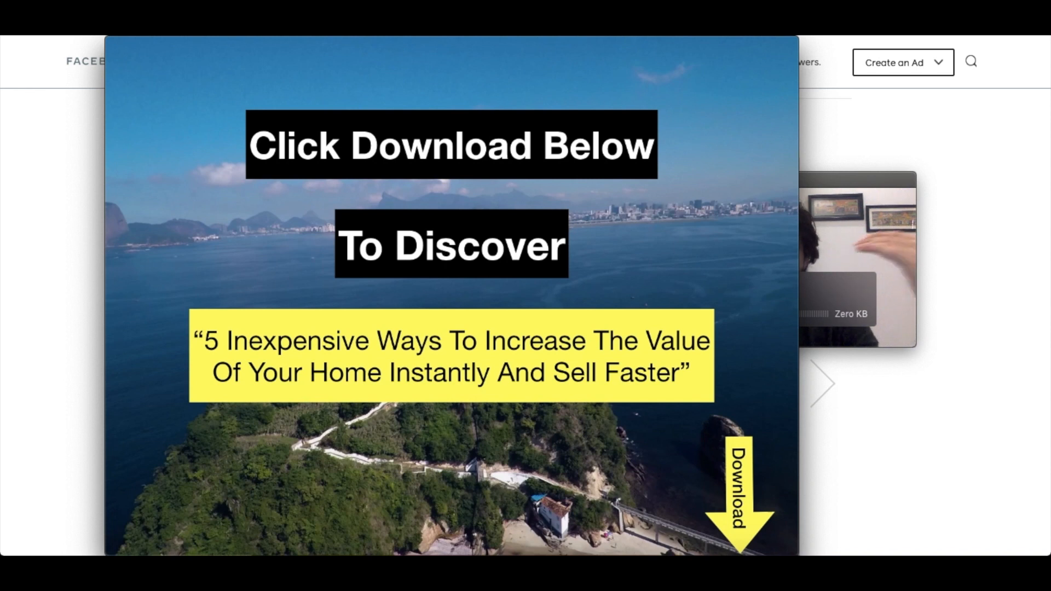
{"action": "mouse_move", "coordinate": [573, 387]}
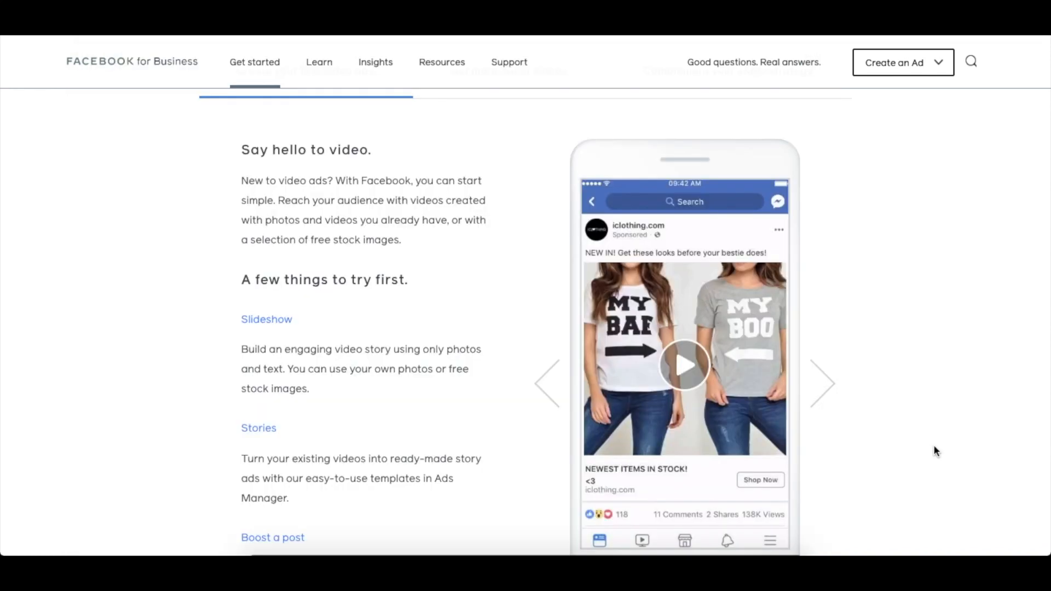
Switch to the "5 Inexpensive Ways to Increase Your Home's Market Value" PDF in Google Drive and read through its tips
{"action": "left_click", "coordinate": [933, 445]}
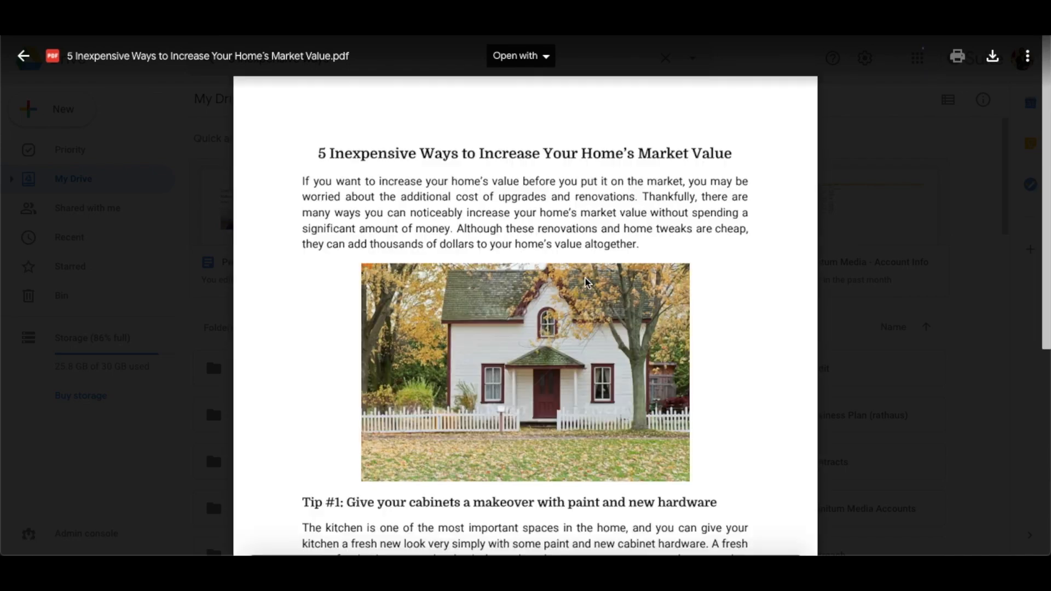
{"action": "scroll", "coordinate": [585, 283], "scroll_direction": "down", "scroll_amount": 8}
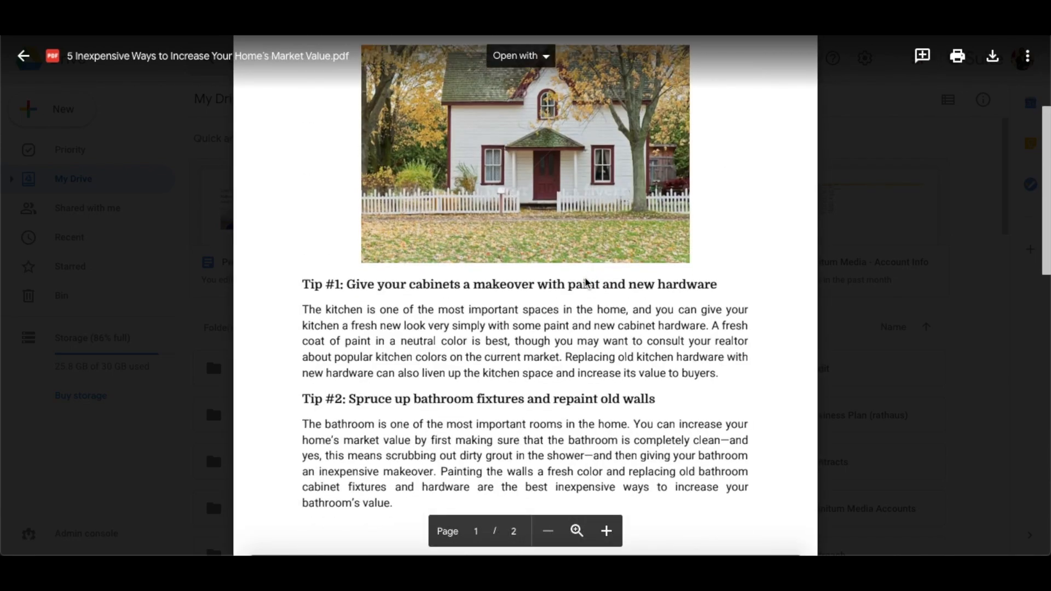
{"action": "scroll", "coordinate": [585, 278], "scroll_direction": "down", "scroll_amount": 3}
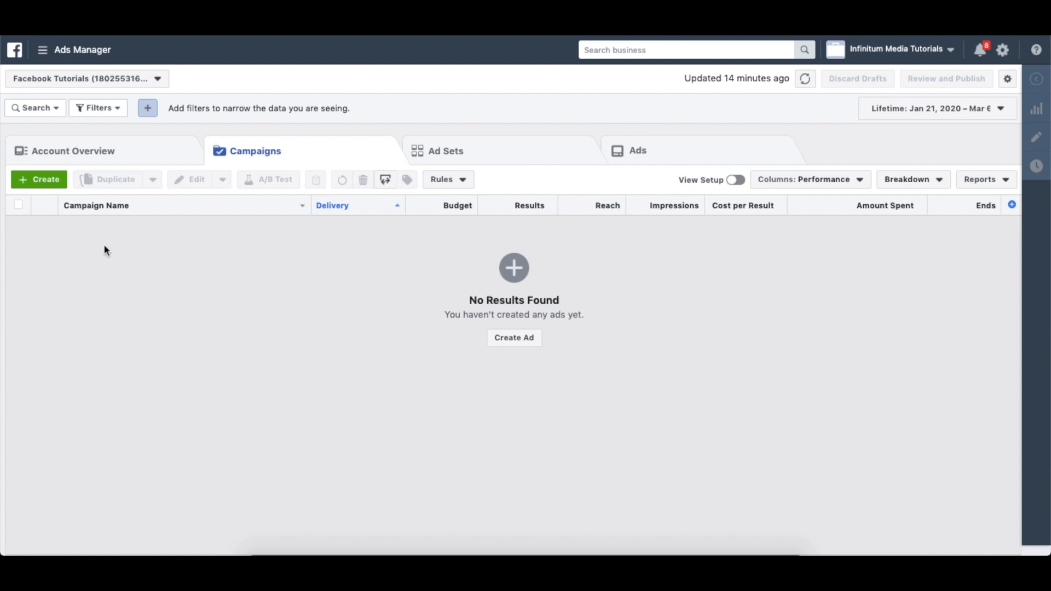
Start a new campaign in Facebook Ads Manager with the Lead generation objective
{"action": "left_click", "coordinate": [47, 181]}
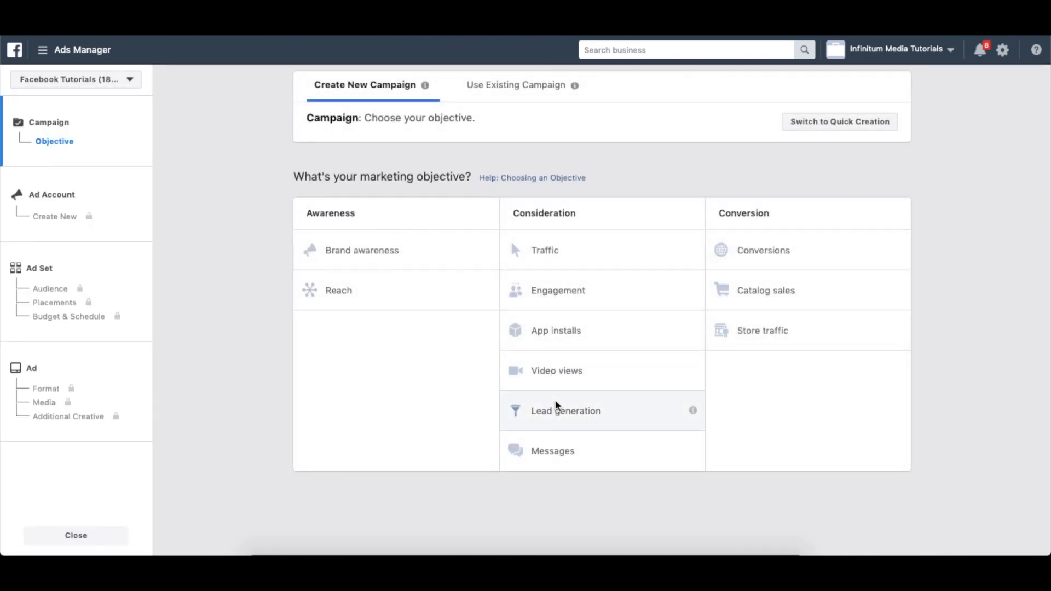
{"action": "left_click", "coordinate": [556, 406]}
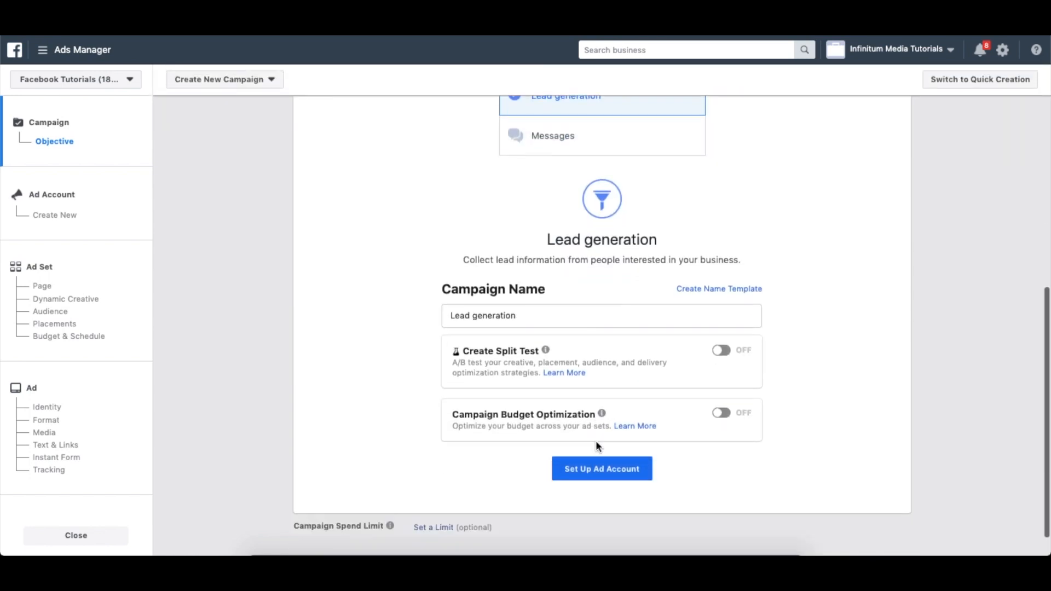
{"action": "scroll", "coordinate": [596, 447], "scroll_direction": "down", "scroll_amount": 1}
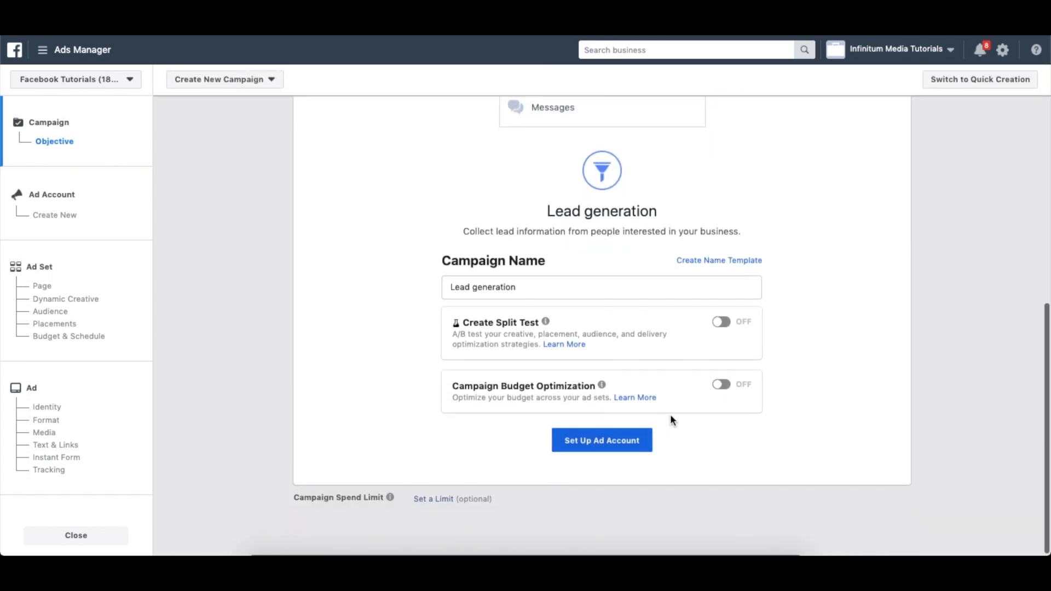
Turn on Campaign Budget Optimization and set the daily campaign budget to $10
{"action": "left_click", "coordinate": [724, 386]}
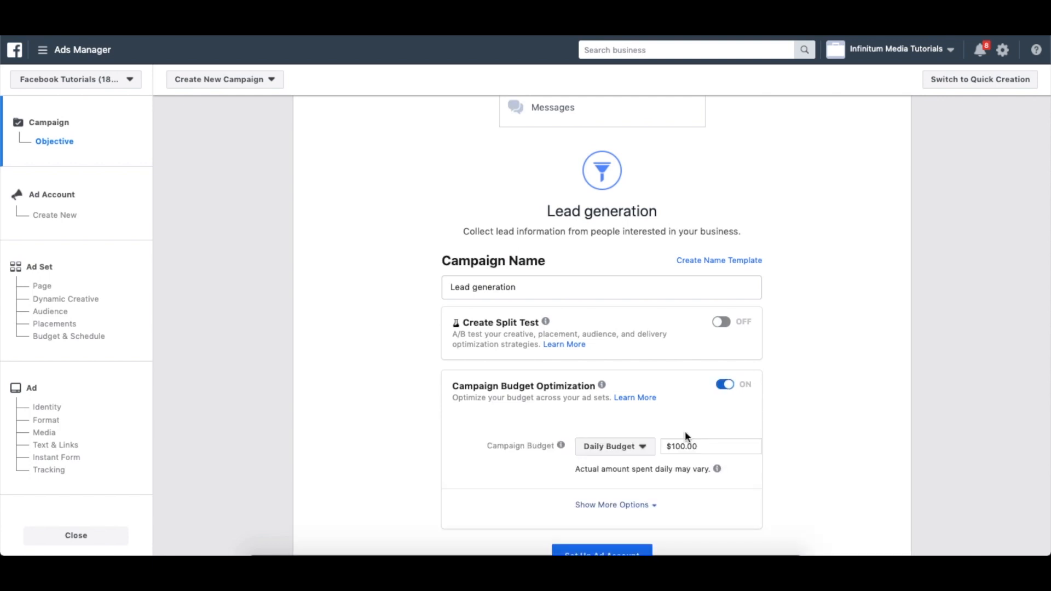
{"action": "double_click", "coordinate": [672, 447]}
{"action": "key", "text": "BackSpace"}
{"action": "type", "text": "10"}
{"action": "left_click", "coordinate": [843, 432]}
{"action": "scroll", "coordinate": [769, 384], "scroll_direction": "down", "scroll_amount": 2}
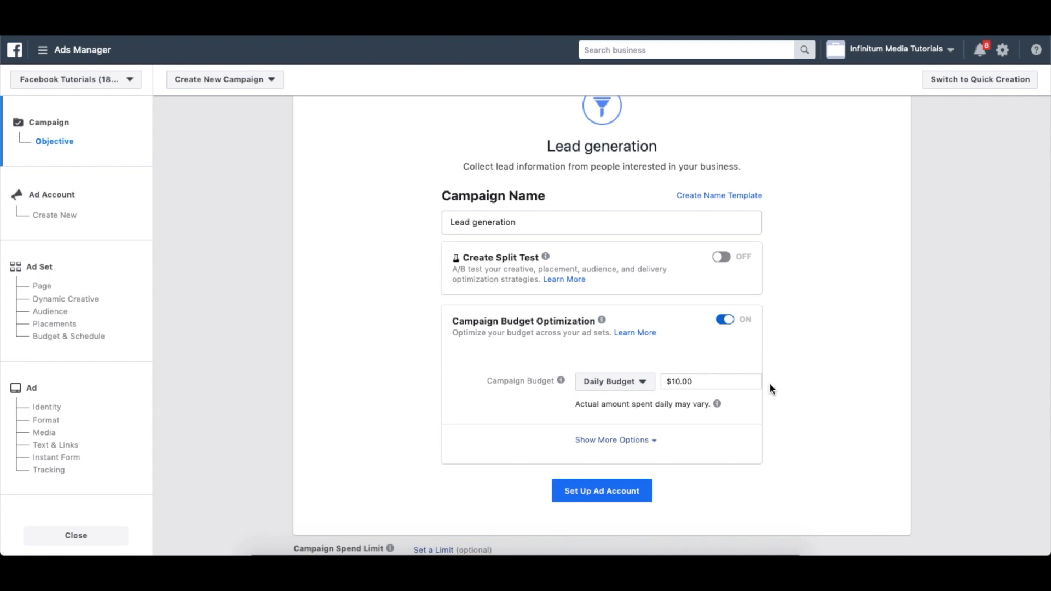
Set up the ad account with United States as the account country and continue to the ad set
{"action": "left_click", "coordinate": [602, 494]}
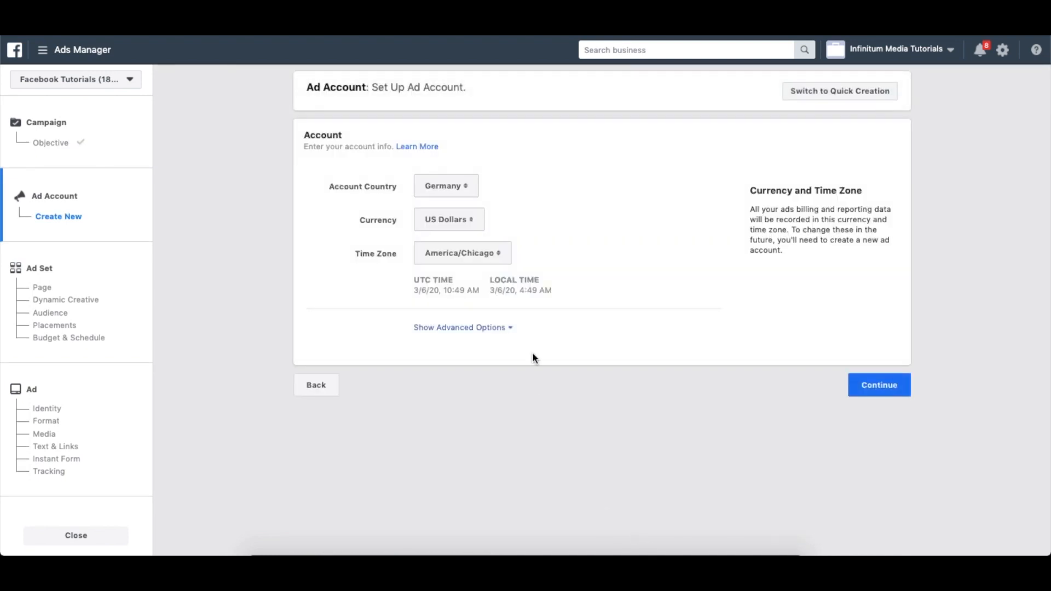
{"action": "left_click", "coordinate": [457, 189]}
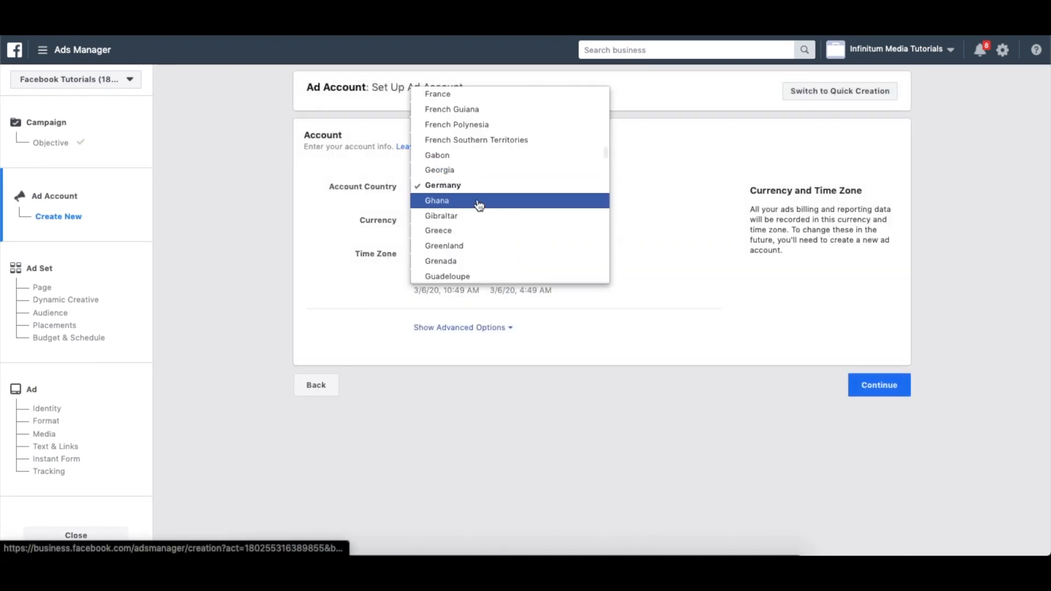
{"action": "type", "text": "un"}
{"action": "left_click", "coordinate": [475, 260]}
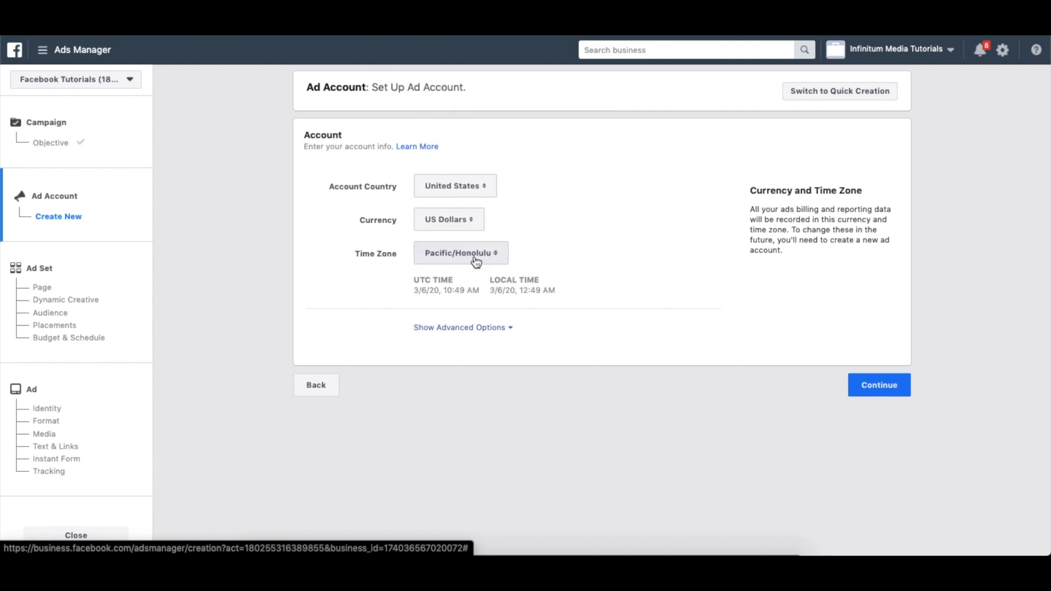
{"action": "left_click", "coordinate": [895, 392]}
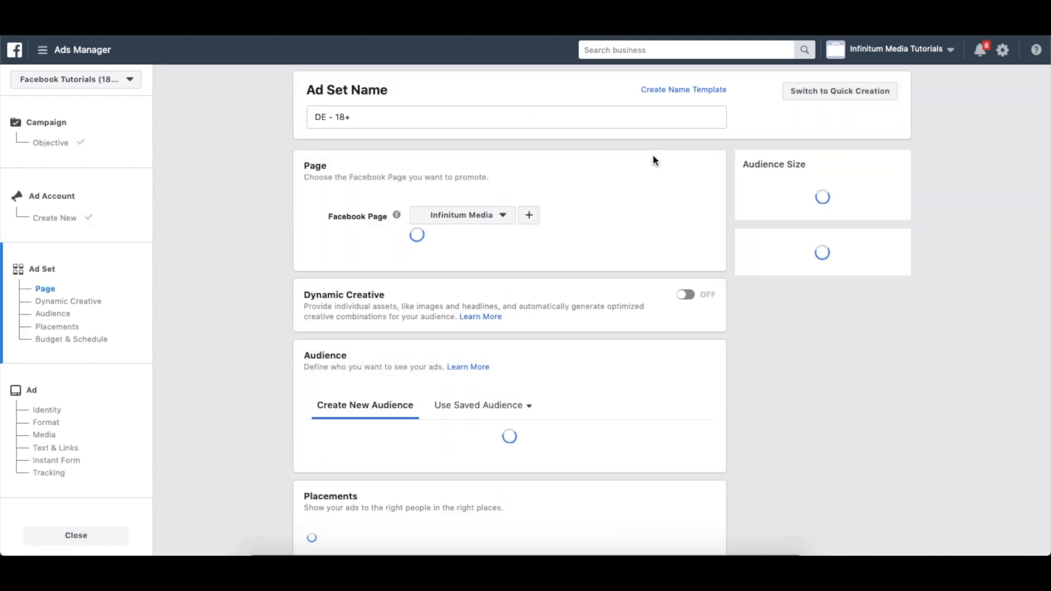
Clear the default ad set name and remove Germany from the audience locations
{"action": "triple_click", "coordinate": [449, 108]}
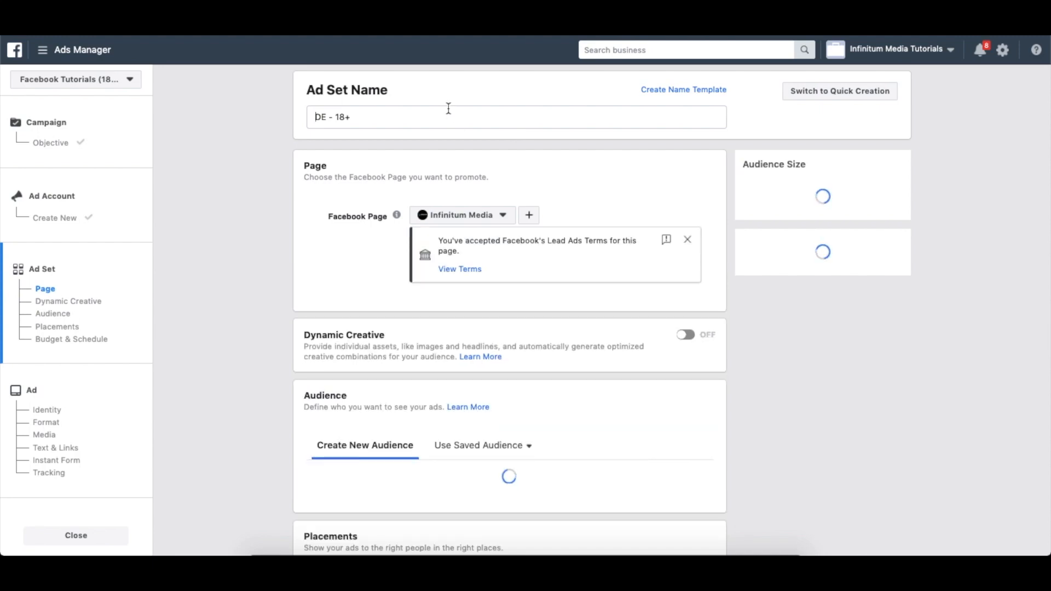
{"action": "key", "text": "BackSpace"}
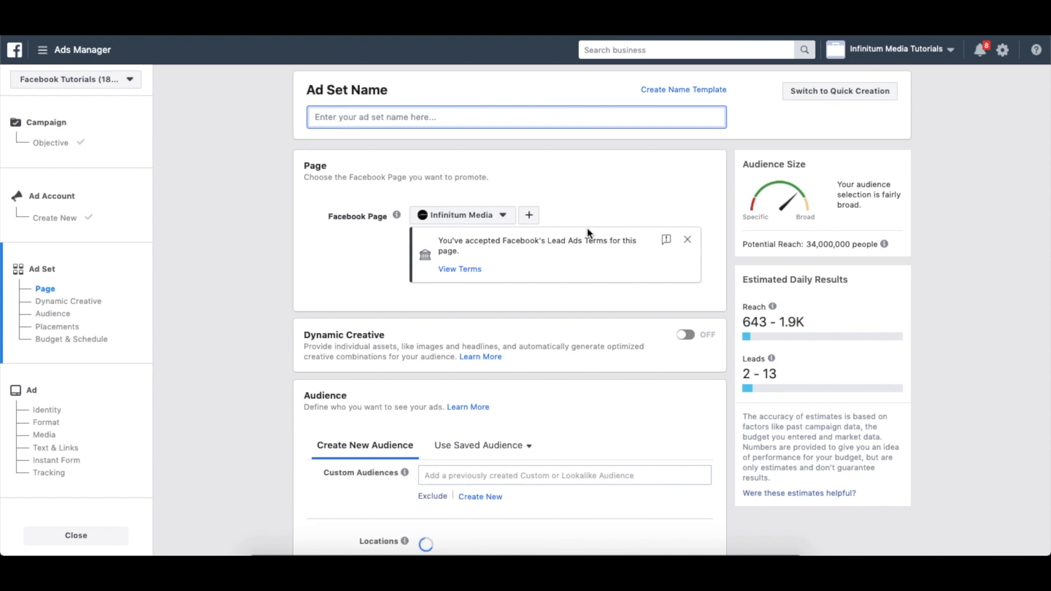
{"action": "scroll", "coordinate": [587, 228], "scroll_direction": "down", "scroll_amount": 5}
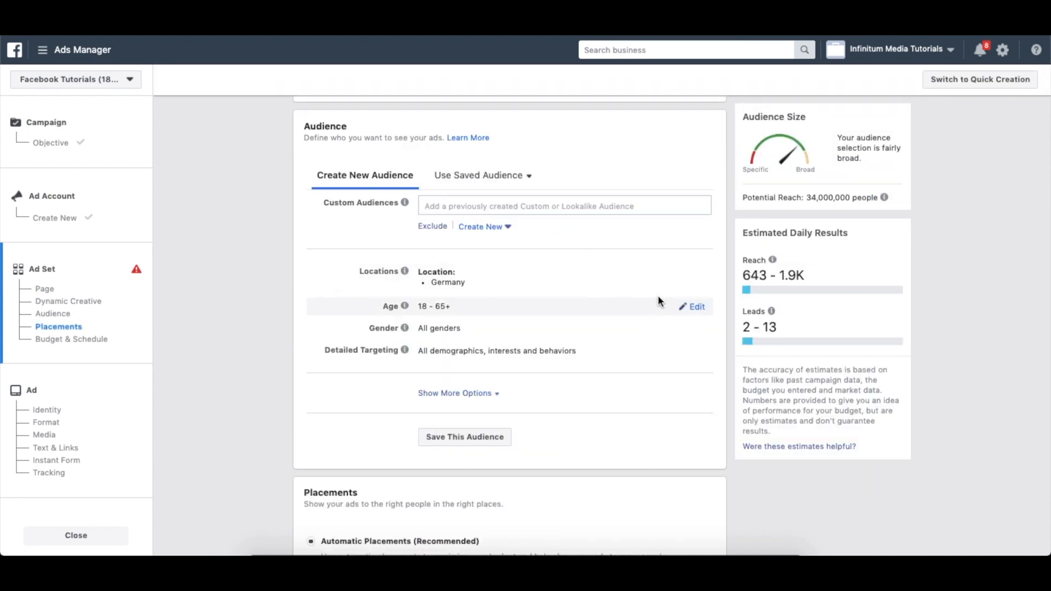
{"action": "left_click", "coordinate": [694, 277]}
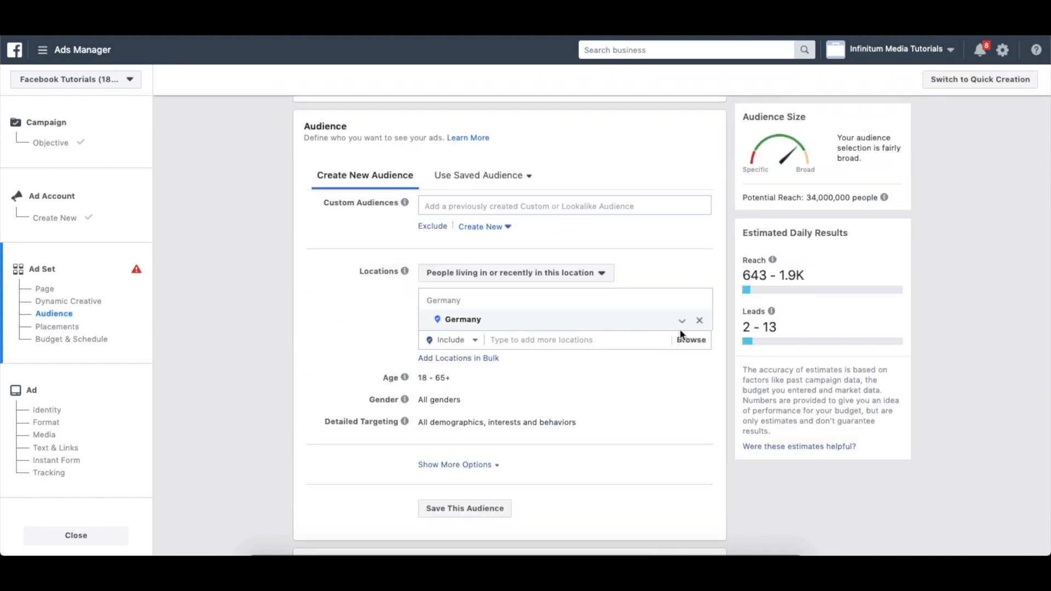
{"action": "left_click", "coordinate": [700, 322]}
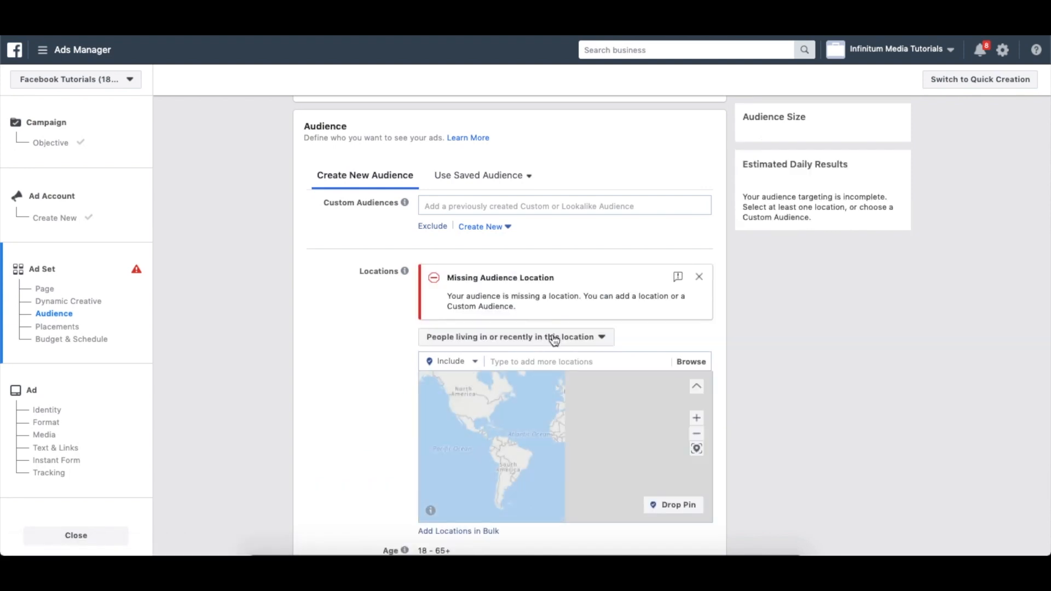
Add Miami, Florida as the audience location and target only people living in this location
{"action": "left_click", "coordinate": [527, 367]}
{"action": "type", "text": "miami"}
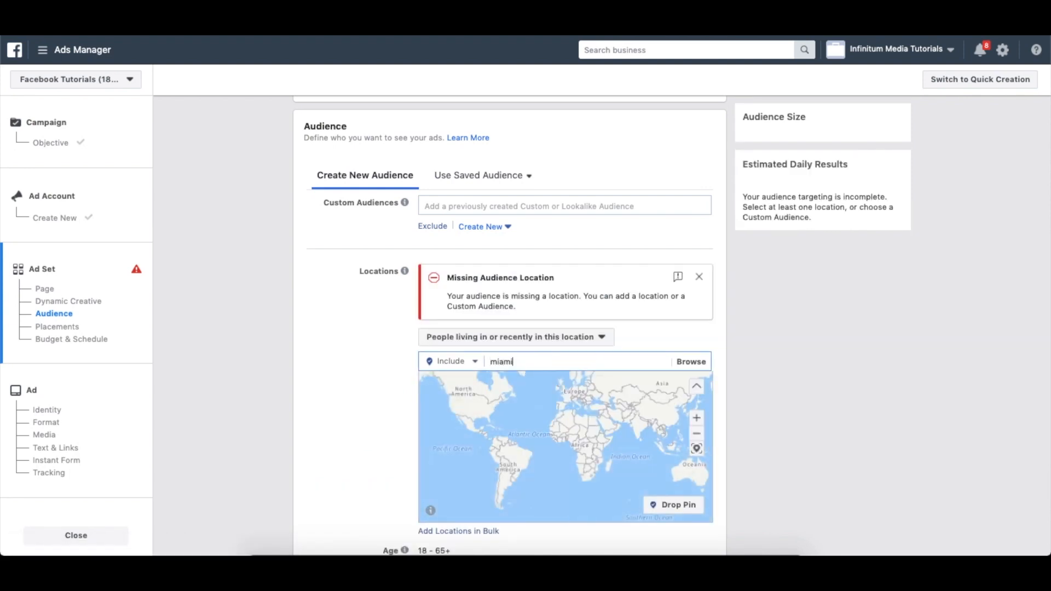
{"action": "key", "text": "Return"}
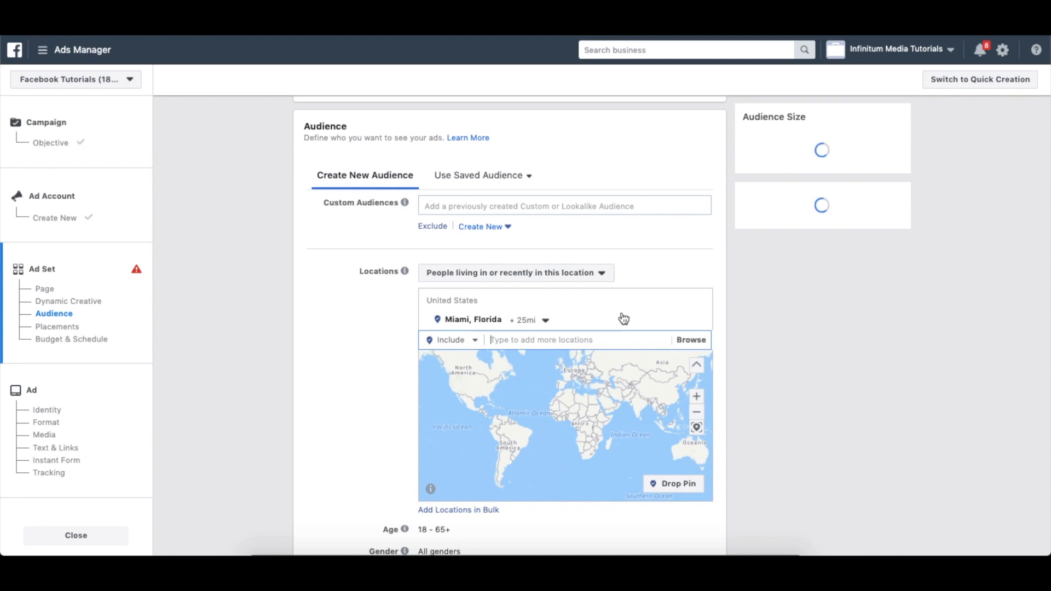
{"action": "left_click", "coordinate": [584, 272]}
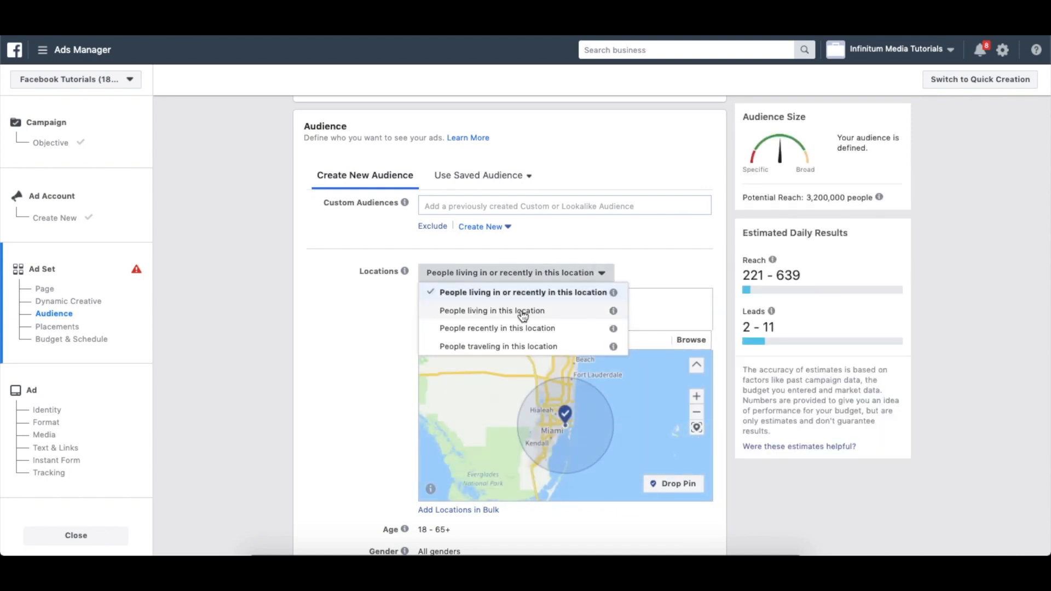
{"action": "left_click", "coordinate": [522, 312]}
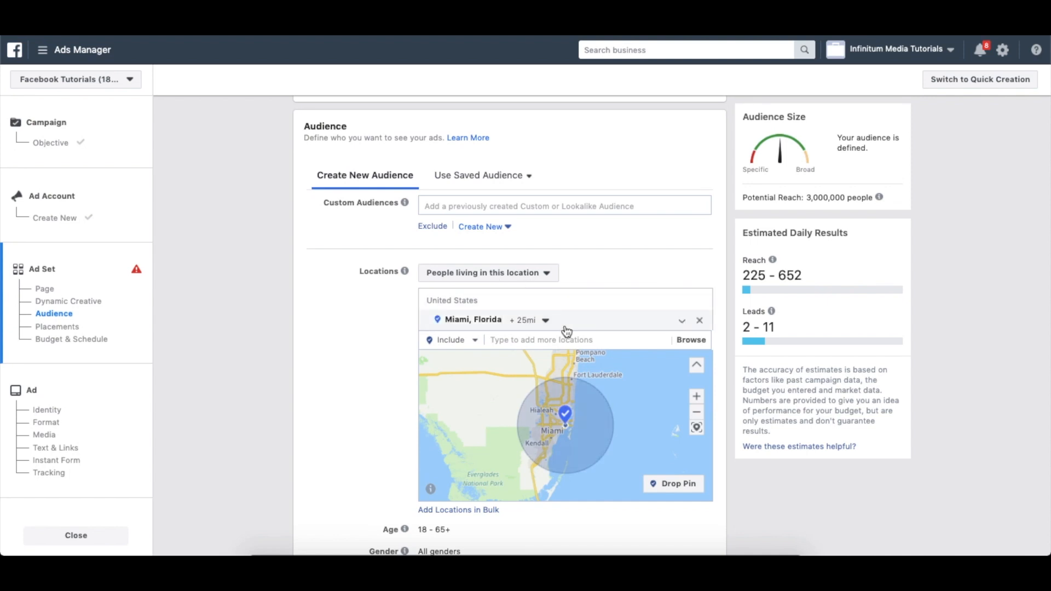
Set the radius around Miami, Florida to 15 miles and check the radius setting
{"action": "left_click", "coordinate": [542, 321]}
{"action": "double_click", "coordinate": [597, 302]}
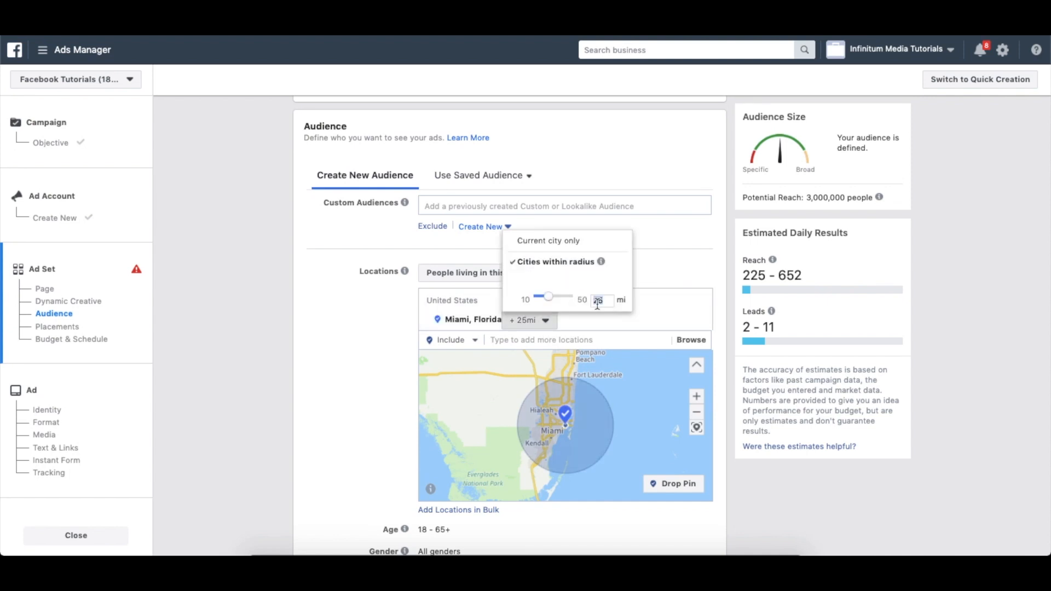
{"action": "type", "text": "15"}
{"action": "left_click", "coordinate": [422, 295]}
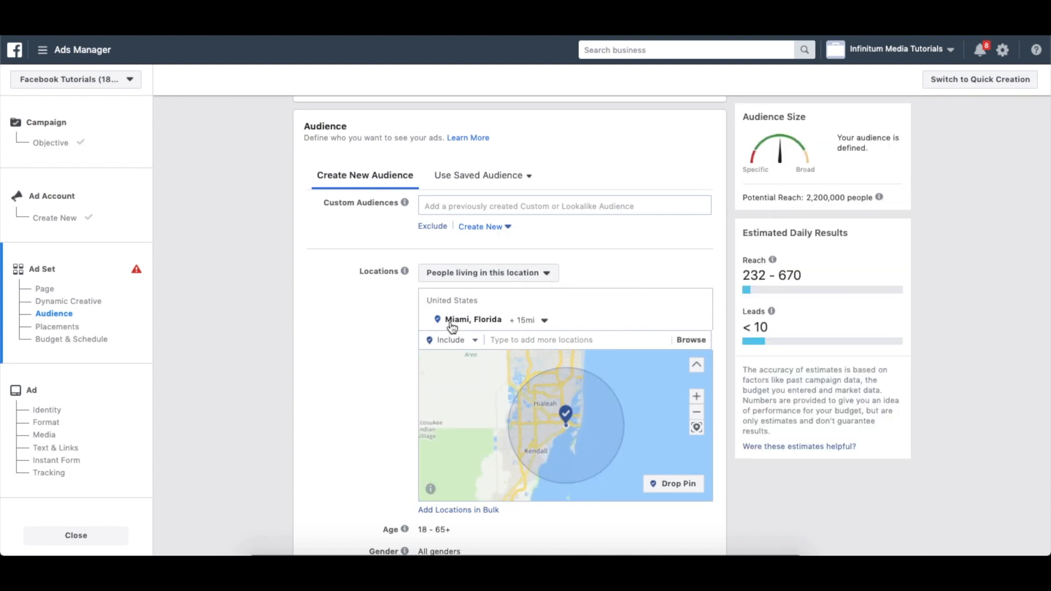
{"action": "left_click", "coordinate": [548, 321]}
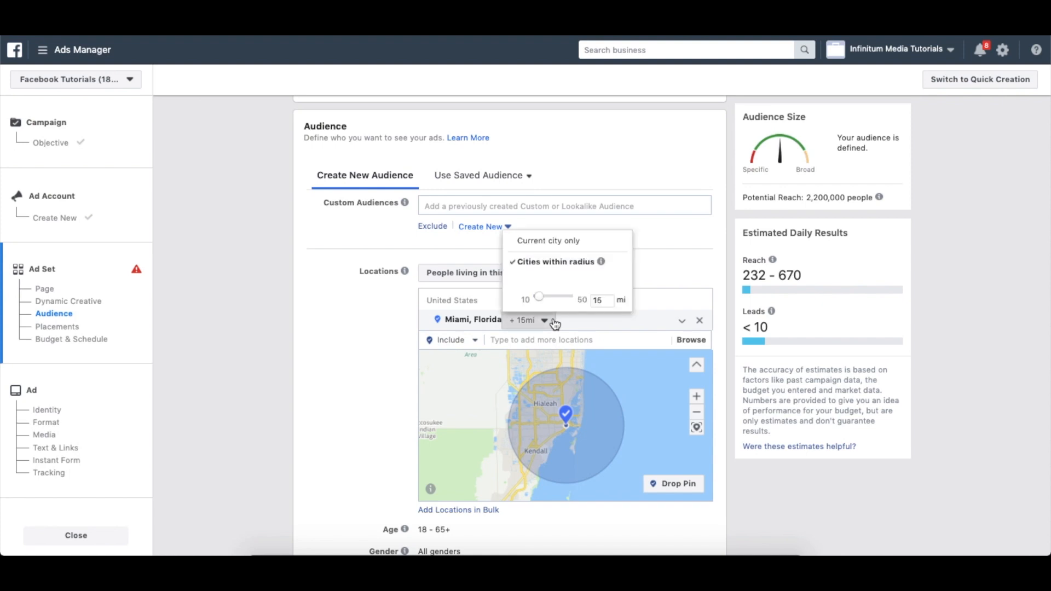
{"action": "left_click", "coordinate": [553, 322]}
{"action": "scroll", "coordinate": [354, 337], "scroll_direction": "down", "scroll_amount": 3}
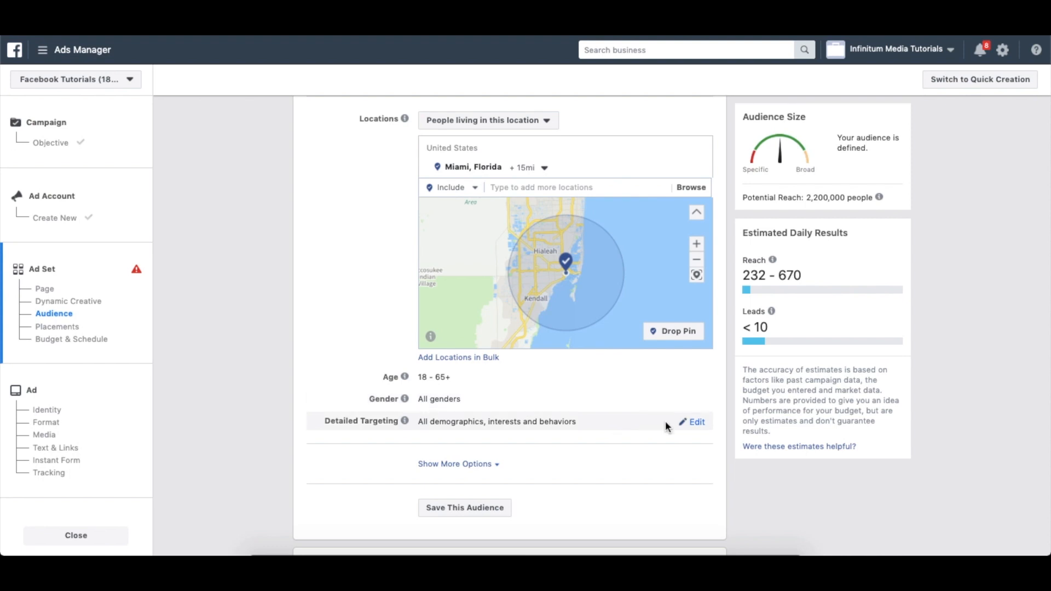
Add Zillow, Realtor.com and Homes.com as interests in the audience's detailed targeting
{"action": "scroll", "coordinate": [665, 421], "scroll_direction": "down", "scroll_amount": 2}
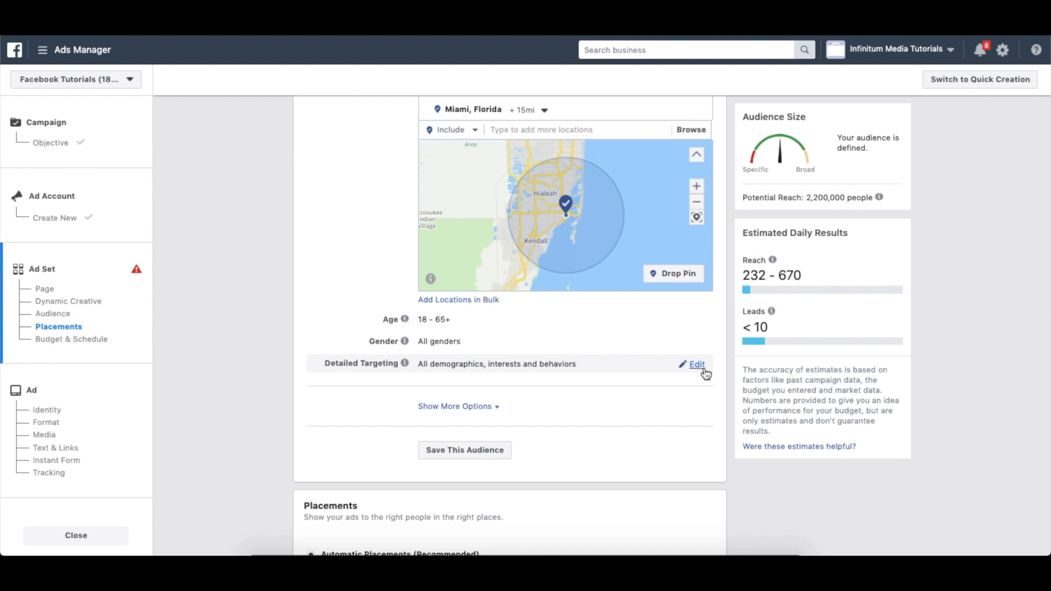
{"action": "left_click", "coordinate": [696, 365]}
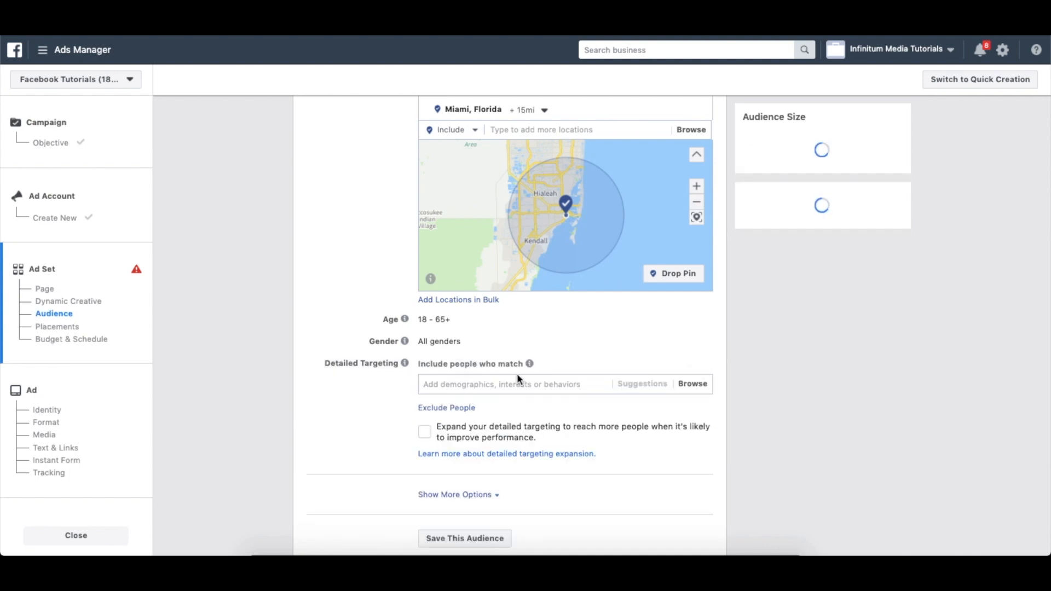
{"action": "type", "text": "zillow"}
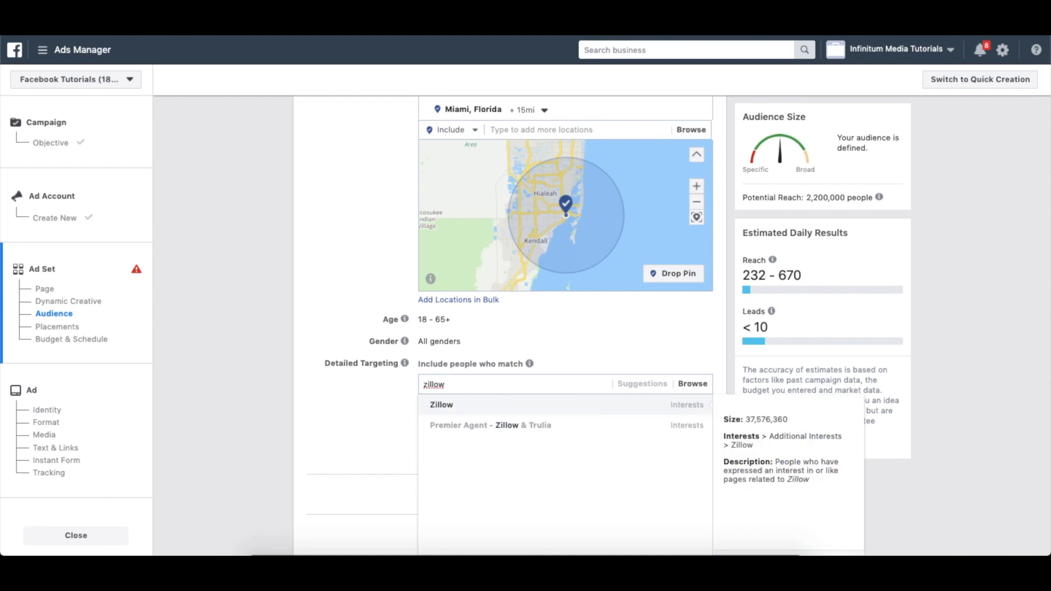
{"action": "key", "text": "Return"}
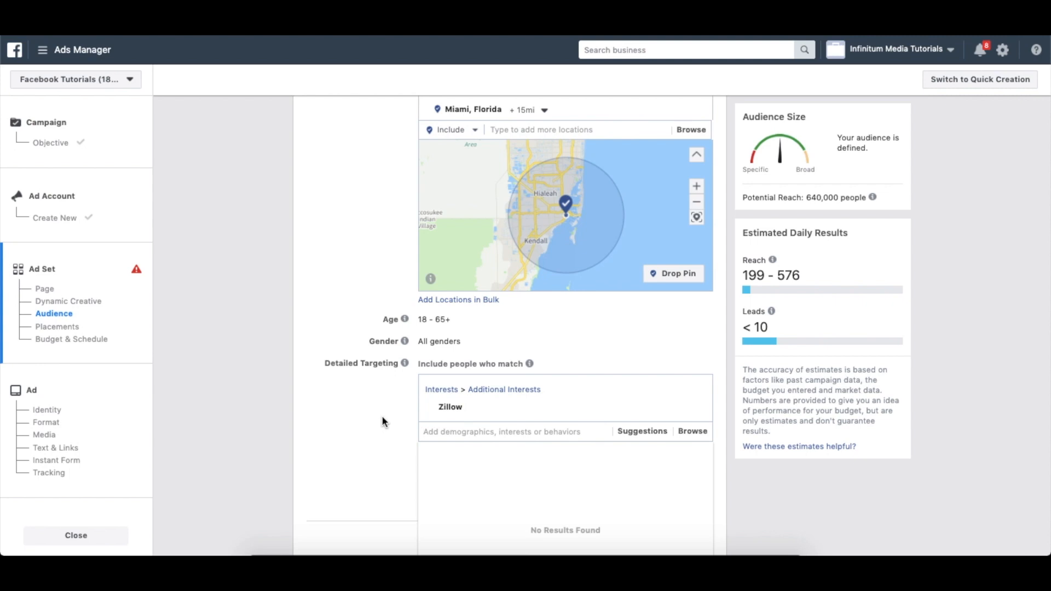
{"action": "type", "text": "realtor.com"}
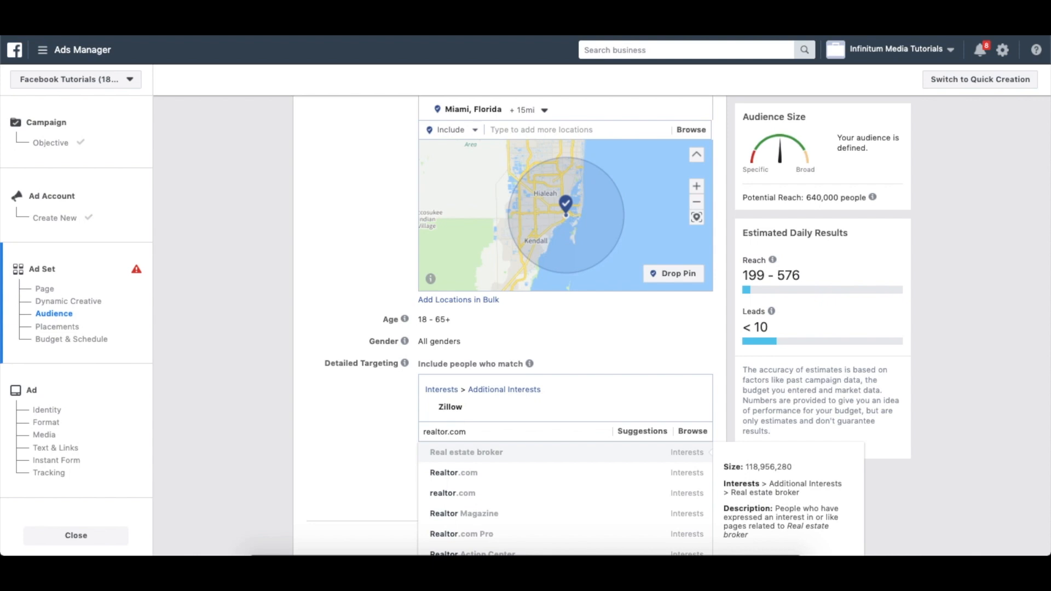
{"action": "key", "text": "Return"}
{"action": "type", "text": "homes.com"}
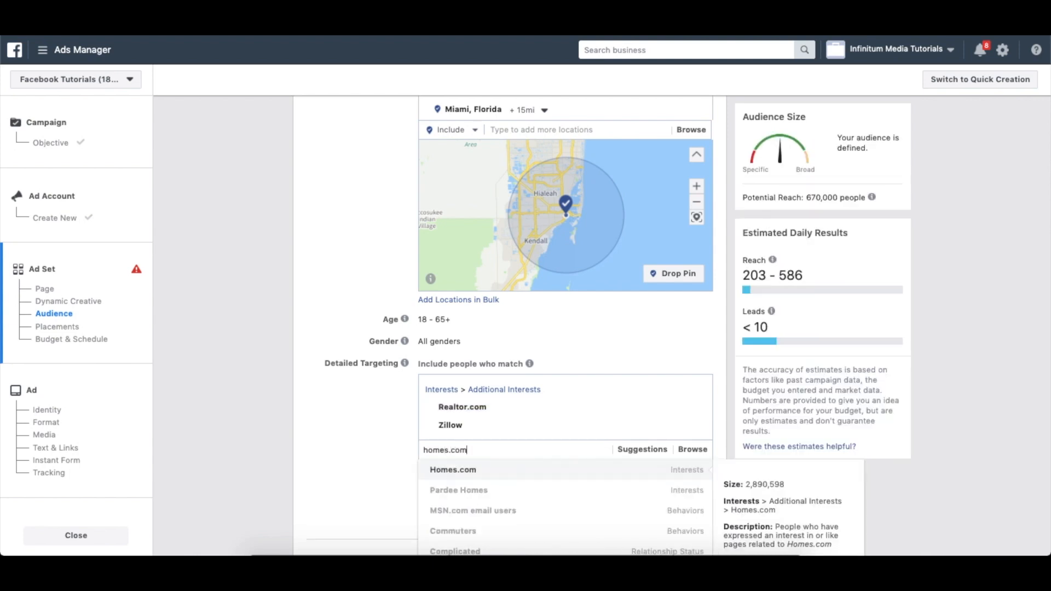
{"action": "key", "text": "Return"}
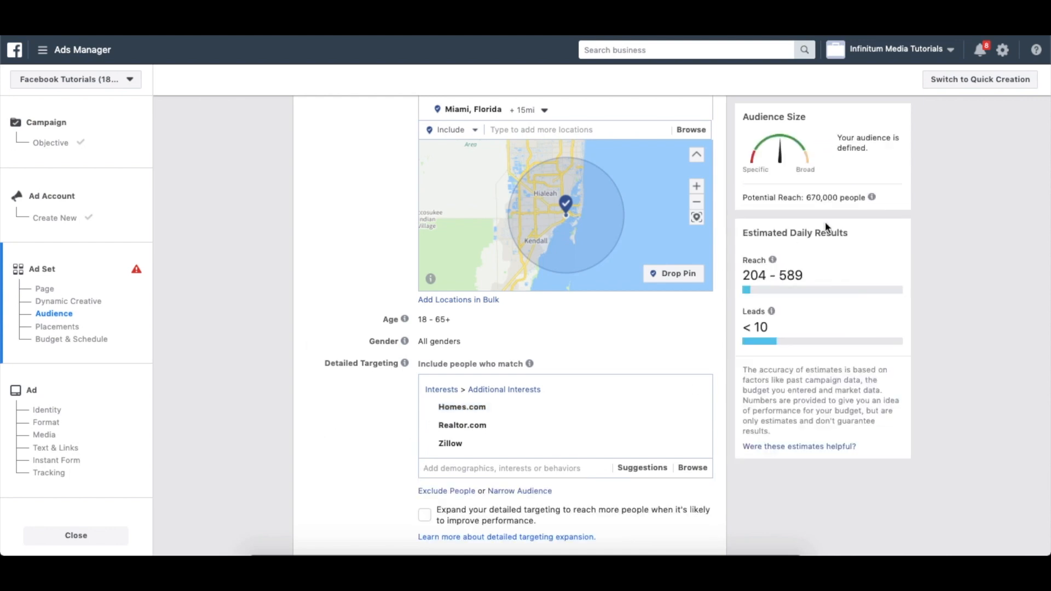
Switch the ad set to manual placements and deselect the Instagram platform
{"action": "scroll", "coordinate": [725, 236], "scroll_direction": "down", "scroll_amount": 10}
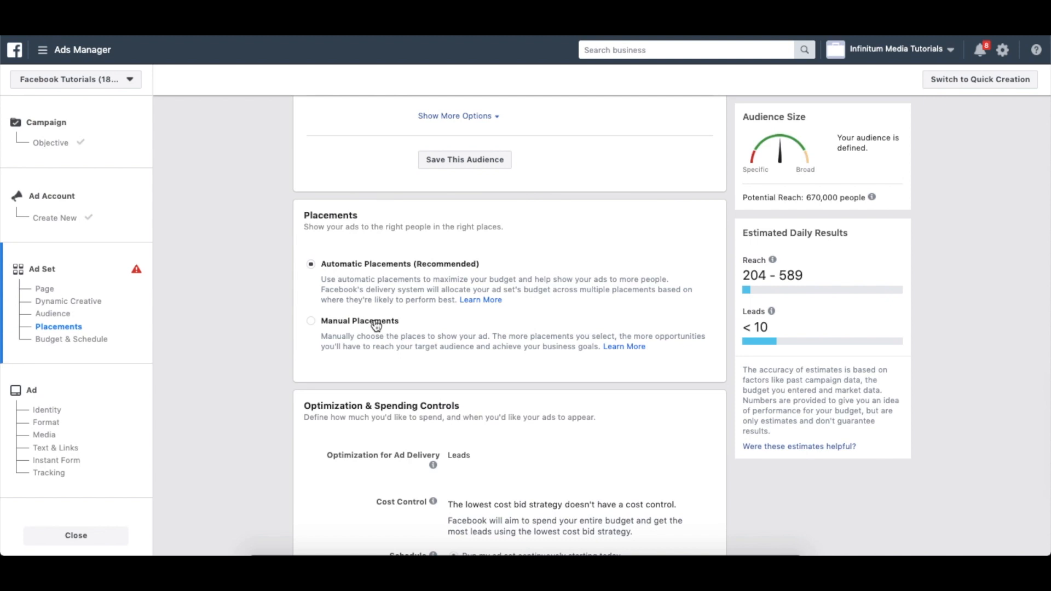
{"action": "left_click", "coordinate": [376, 326]}
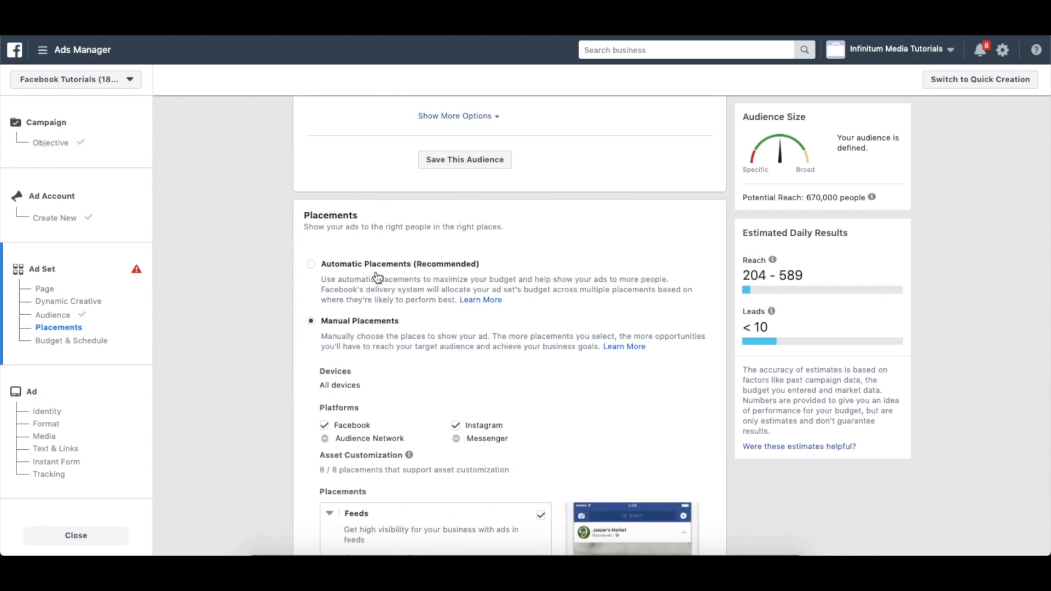
{"action": "scroll", "coordinate": [396, 313], "scroll_direction": "down", "scroll_amount": 5}
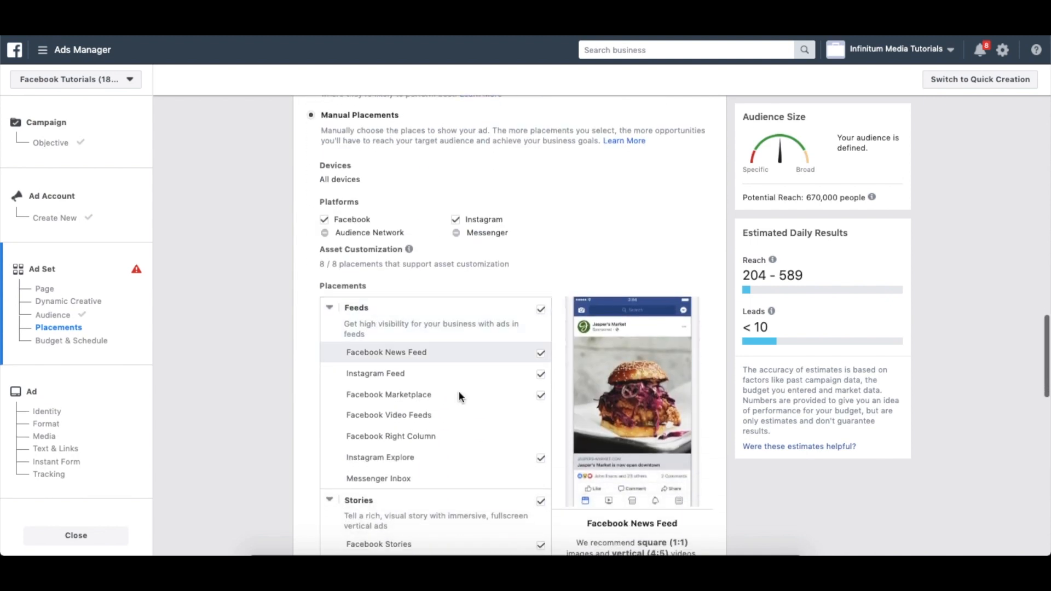
{"action": "scroll", "coordinate": [464, 395], "scroll_direction": "down", "scroll_amount": 2}
{"action": "scroll", "coordinate": [416, 441], "scroll_direction": "down", "scroll_amount": 2}
{"action": "scroll", "coordinate": [416, 444], "scroll_direction": "up", "scroll_amount": 5}
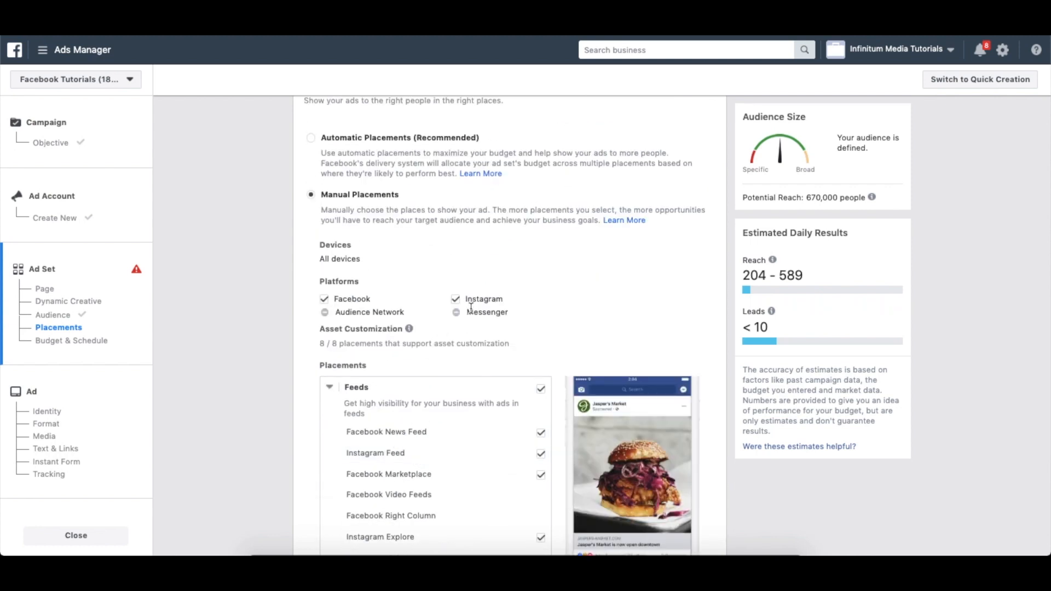
{"action": "left_click", "coordinate": [455, 299]}
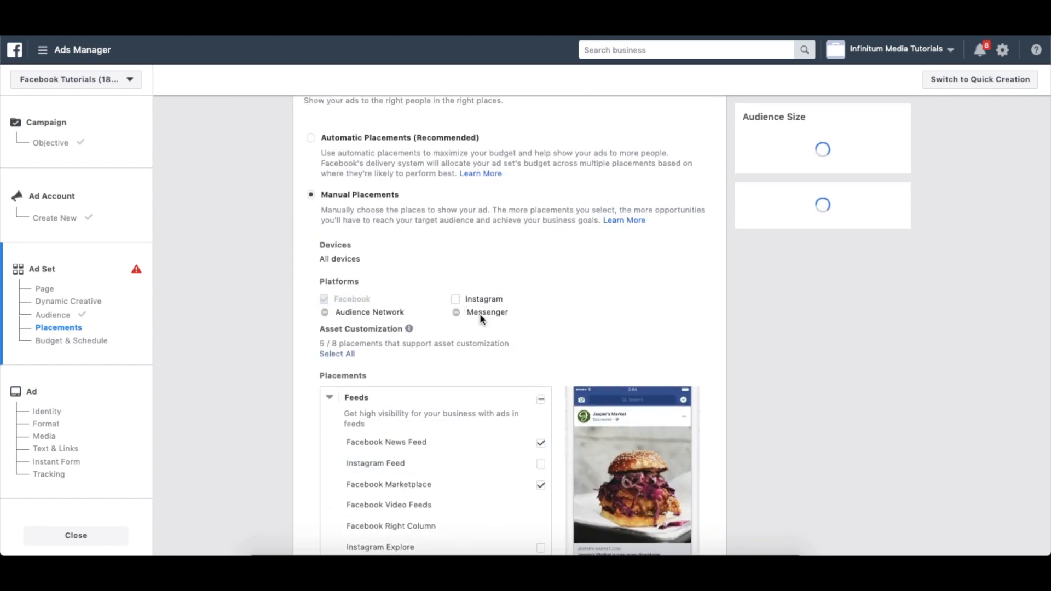
Restrict the Feeds placements to Facebook News Feed only
{"action": "scroll", "coordinate": [503, 347], "scroll_direction": "down", "scroll_amount": 2}
{"action": "left_click", "coordinate": [542, 328]}
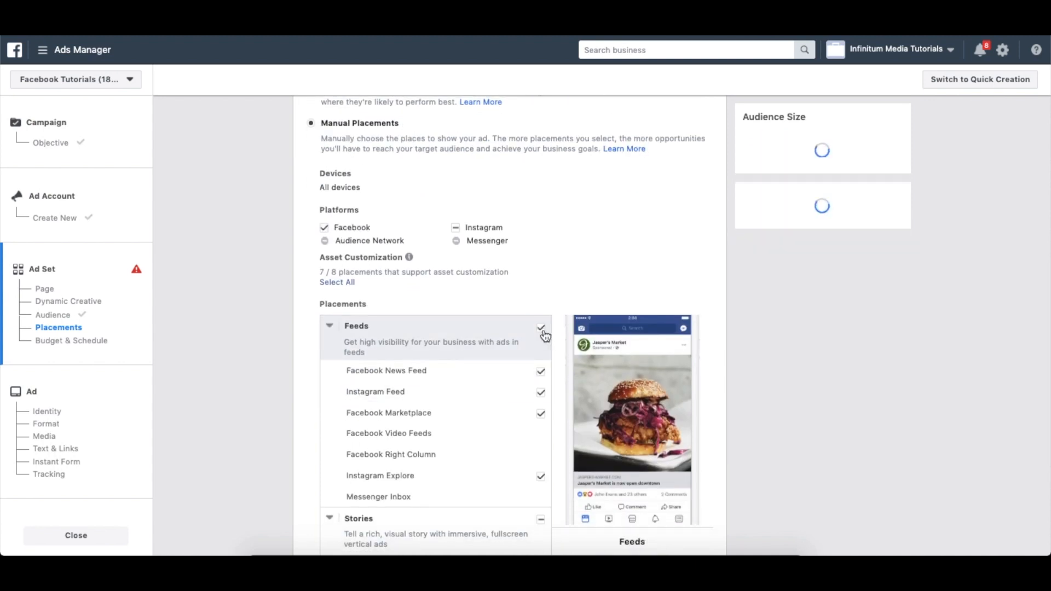
{"action": "left_click", "coordinate": [541, 374]}
{"action": "left_click", "coordinate": [541, 328]}
{"action": "left_click", "coordinate": [541, 328]}
{"action": "left_click", "coordinate": [540, 376]}
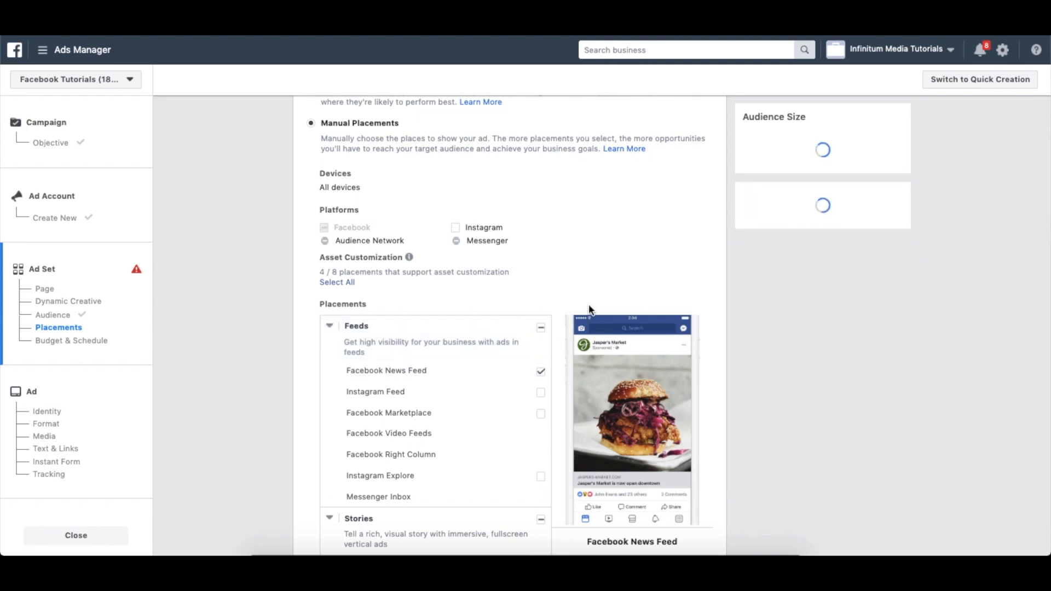
Deselect all Stories, In-Stream and In-Article placements, and continue to the ad setup
{"action": "scroll", "coordinate": [586, 312], "scroll_direction": "down", "scroll_amount": 2}
{"action": "left_click", "coordinate": [542, 423]}
{"action": "scroll", "coordinate": [542, 423], "scroll_direction": "down", "scroll_amount": 1}
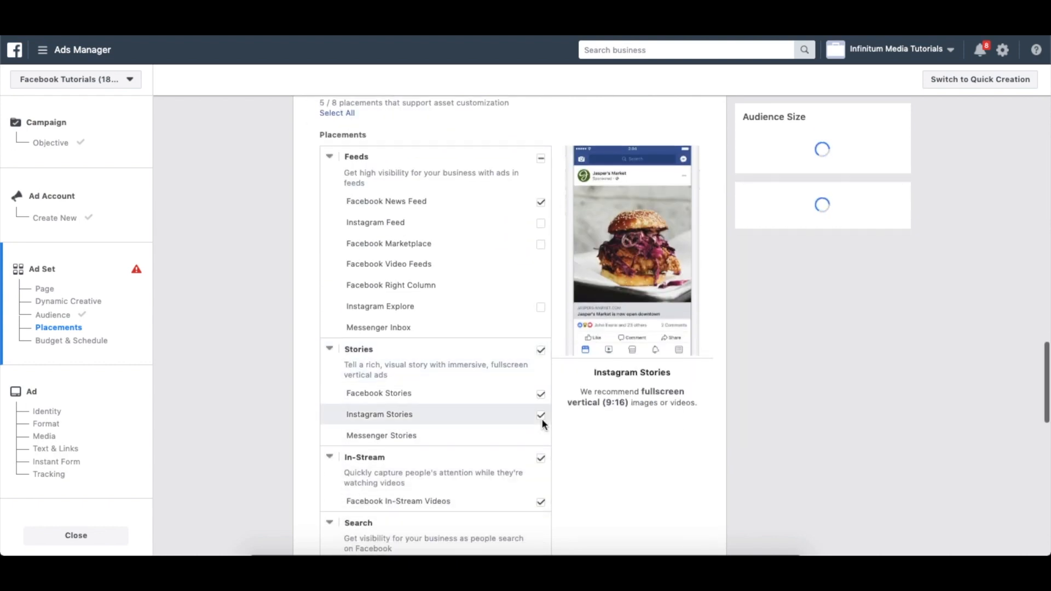
{"action": "left_click", "coordinate": [541, 351]}
{"action": "scroll", "coordinate": [541, 351], "scroll_direction": "down", "scroll_amount": 1}
{"action": "scroll", "coordinate": [542, 354], "scroll_direction": "down", "scroll_amount": 1}
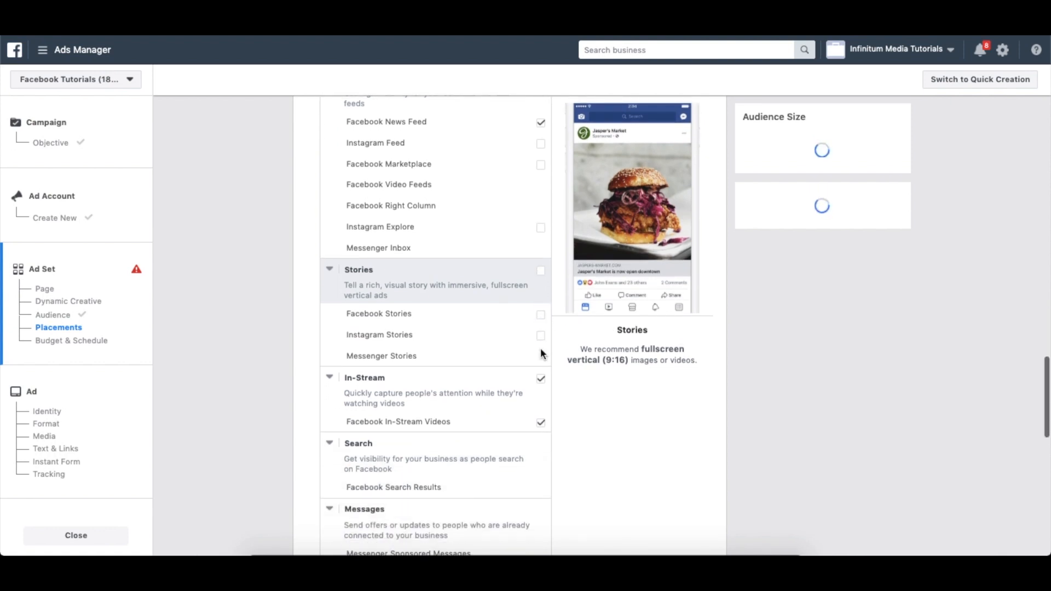
{"action": "left_click", "coordinate": [541, 382]}
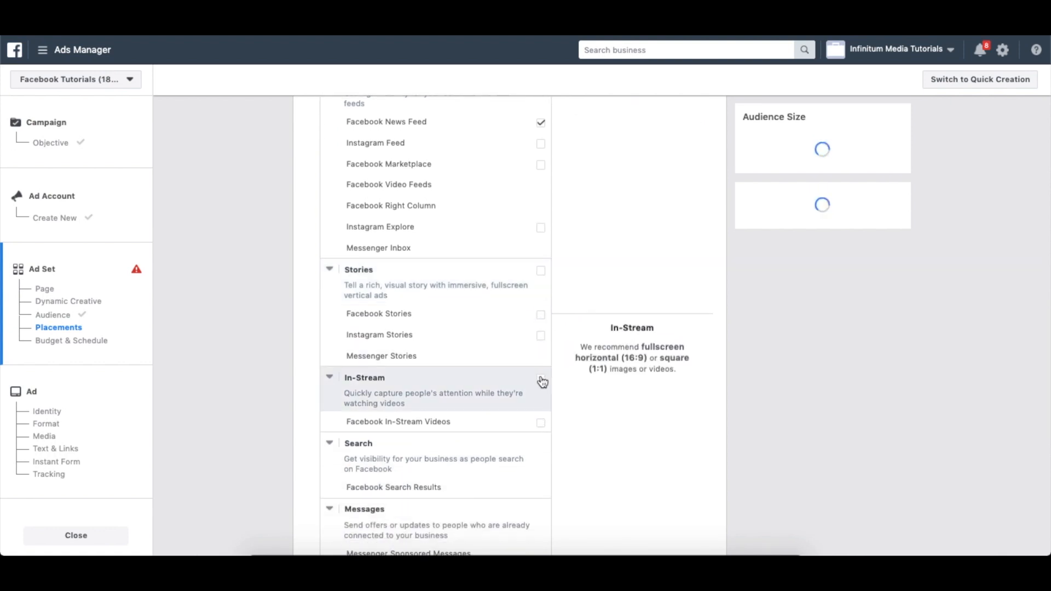
{"action": "scroll", "coordinate": [542, 381], "scroll_direction": "down", "scroll_amount": 4}
{"action": "scroll", "coordinate": [553, 409], "scroll_direction": "down", "scroll_amount": 7}
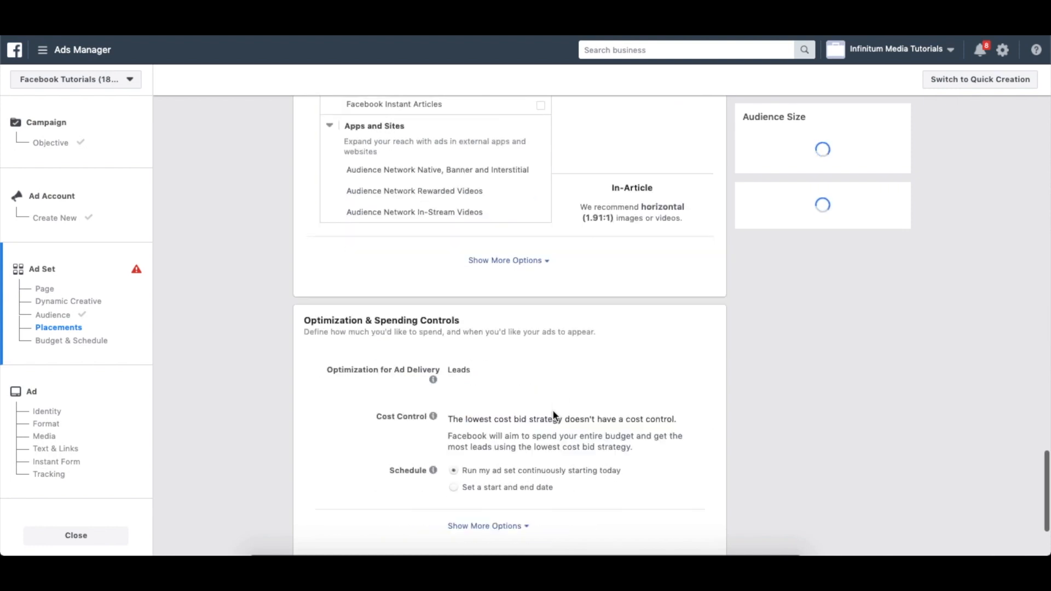
{"action": "scroll", "coordinate": [553, 410], "scroll_direction": "up", "scroll_amount": 3}
{"action": "scroll", "coordinate": [553, 391], "scroll_direction": "down", "scroll_amount": 4}
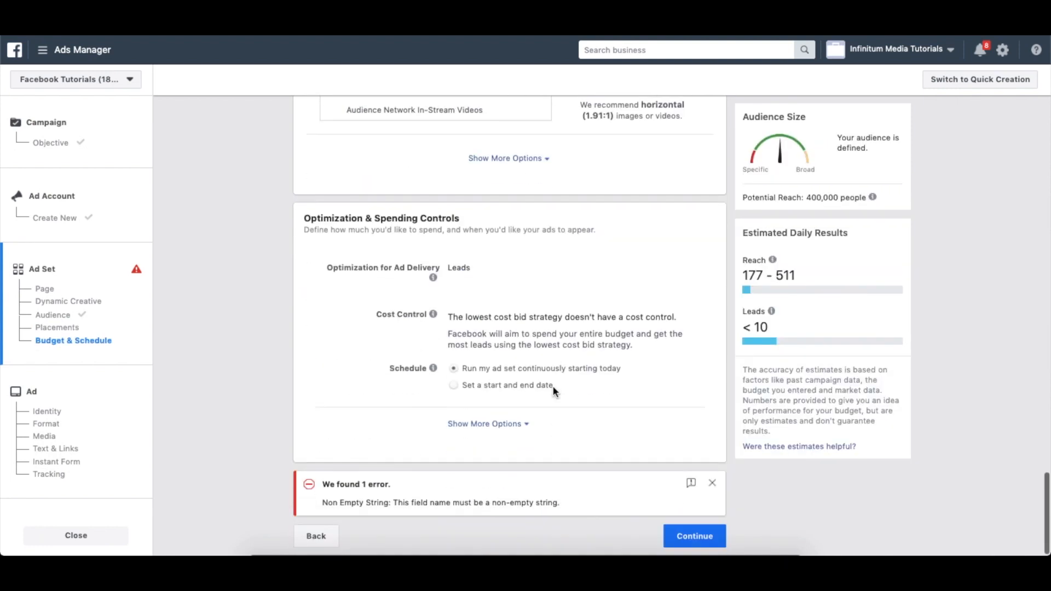
{"action": "left_click", "coordinate": [688, 536]}
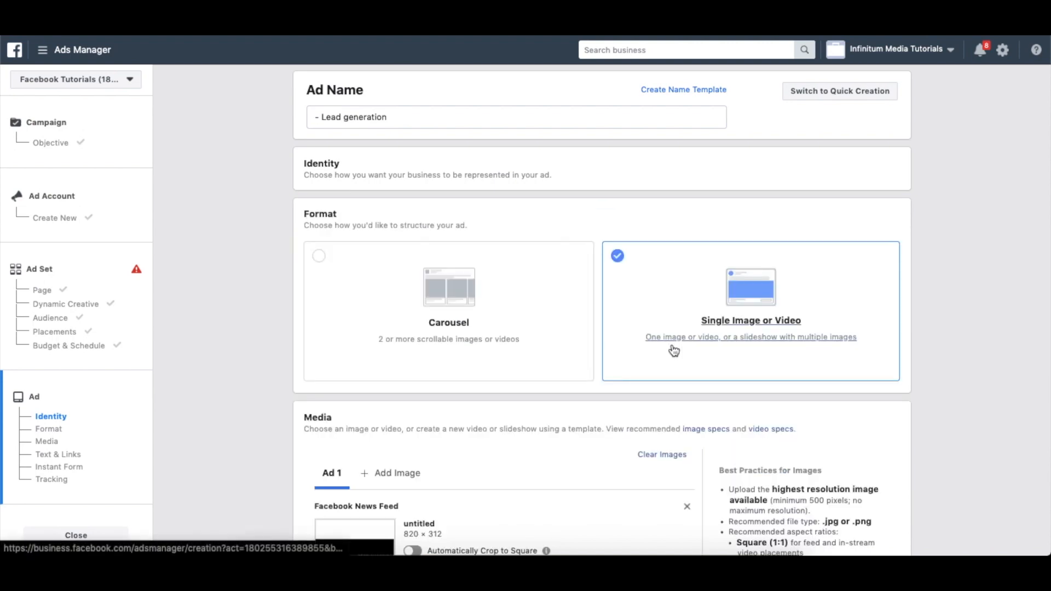
Choose the Single Image or Video format and clear the preloaded image from the ad's media
{"action": "left_click", "coordinate": [760, 295]}
{"action": "scroll", "coordinate": [560, 385], "scroll_direction": "down", "scroll_amount": 1}
{"action": "scroll", "coordinate": [560, 384], "scroll_direction": "down", "scroll_amount": 1}
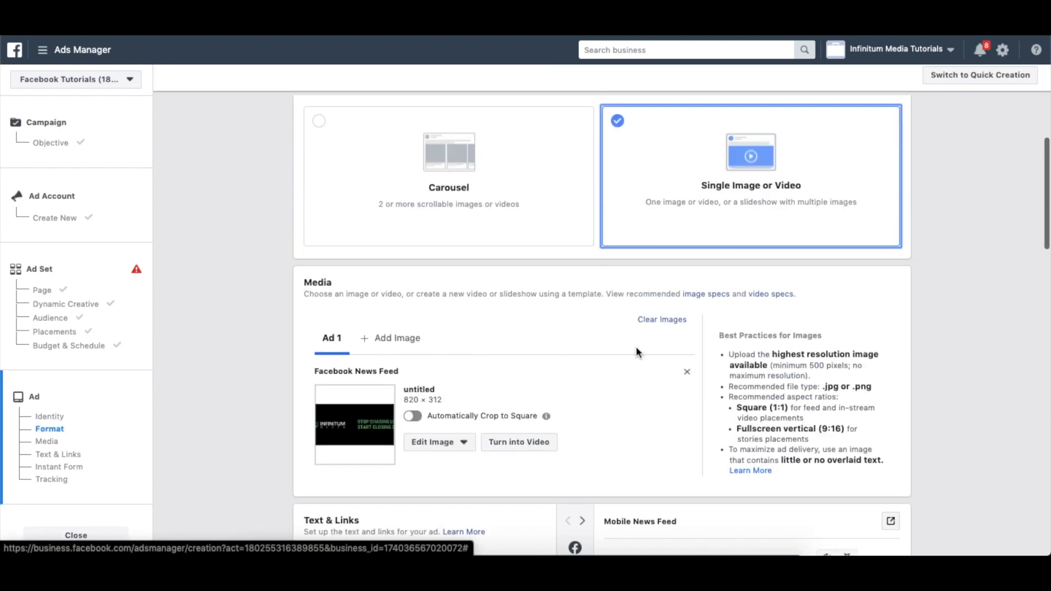
{"action": "left_click", "coordinate": [658, 325]}
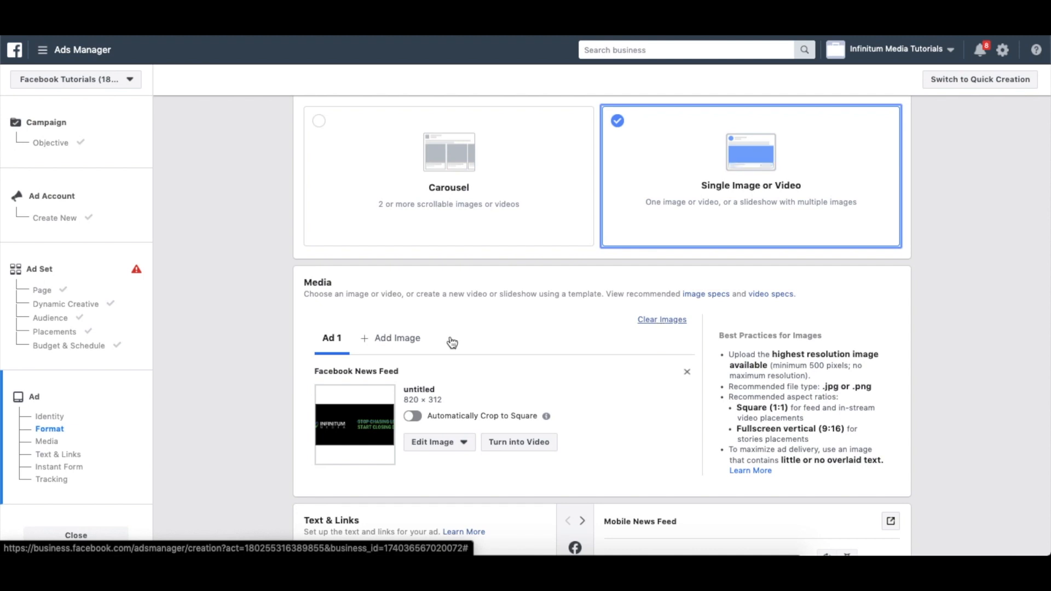
Upload the Miami houses video from the Downloads folder as the ad's media
{"action": "left_click", "coordinate": [376, 329]}
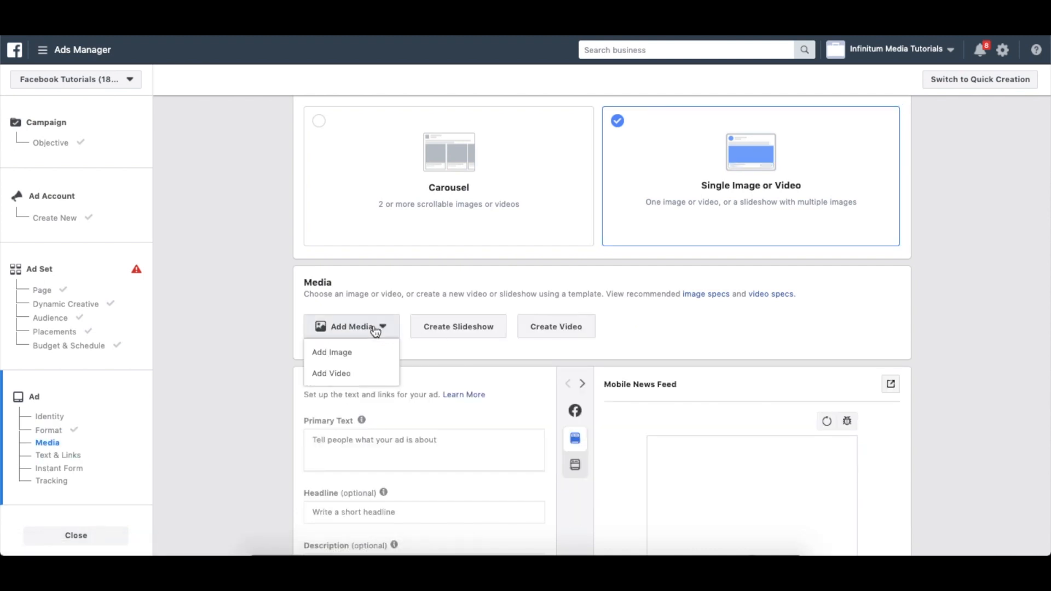
{"action": "left_click", "coordinate": [352, 370]}
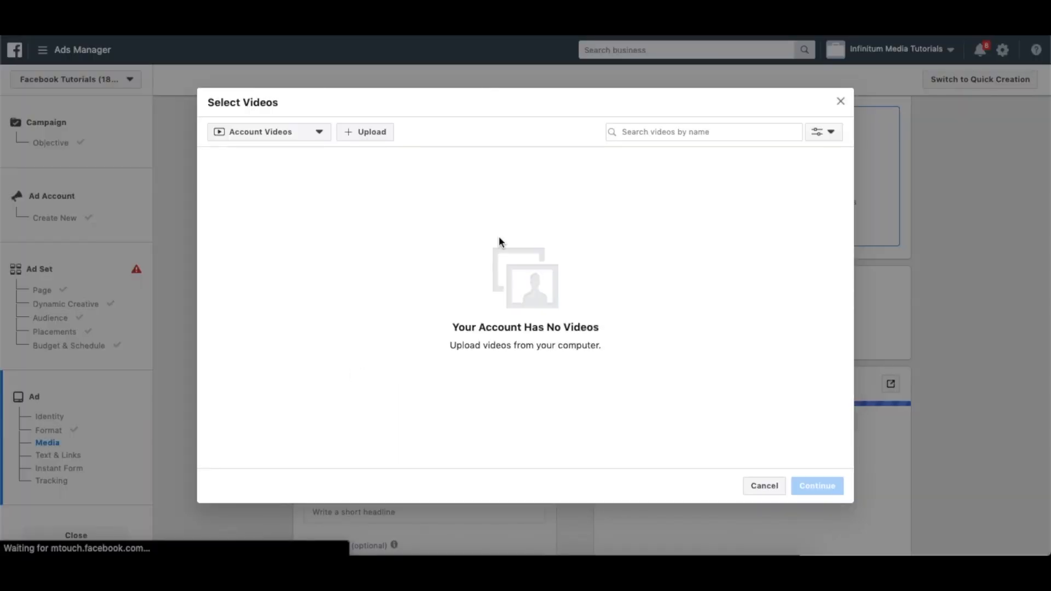
{"action": "left_click", "coordinate": [383, 137]}
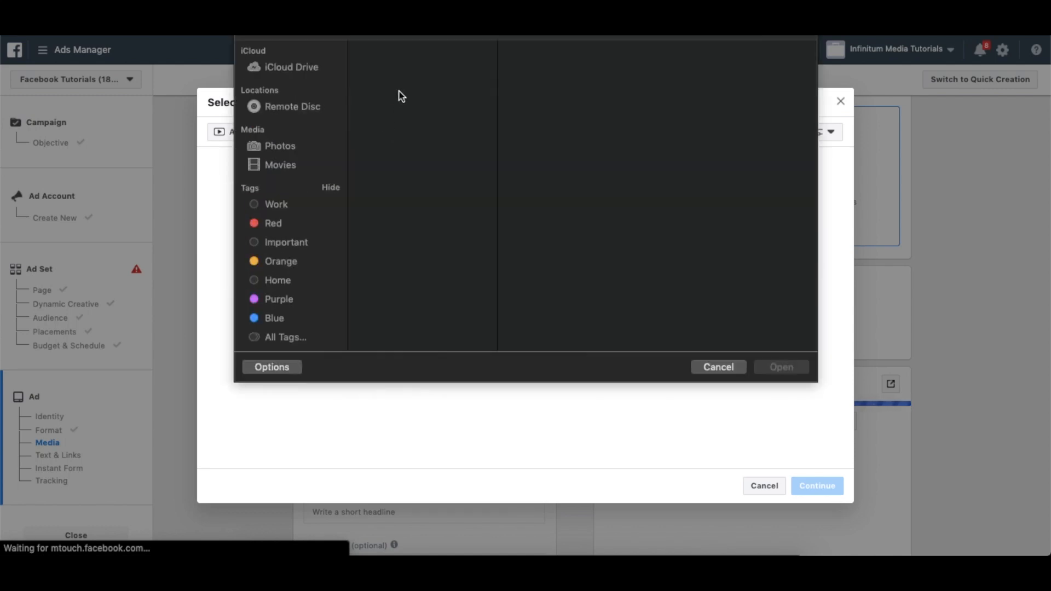
{"action": "double_click", "coordinate": [407, 92]}
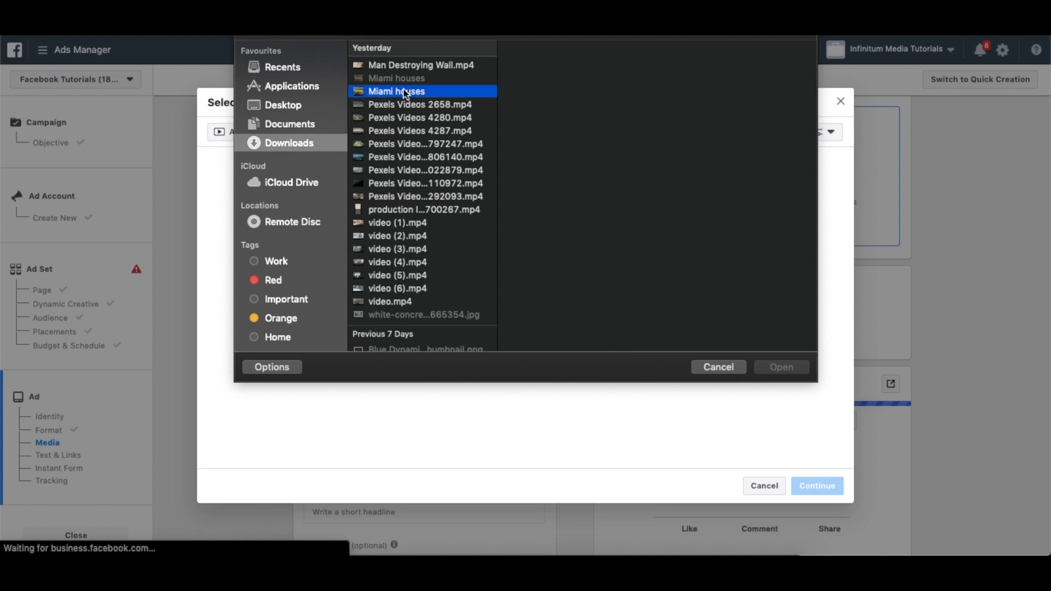
Enter a house emoji followed by "Miami, Florida, Homeowners!" as the ad's primary text
{"action": "scroll", "coordinate": [538, 277], "scroll_direction": "down", "scroll_amount": 5}
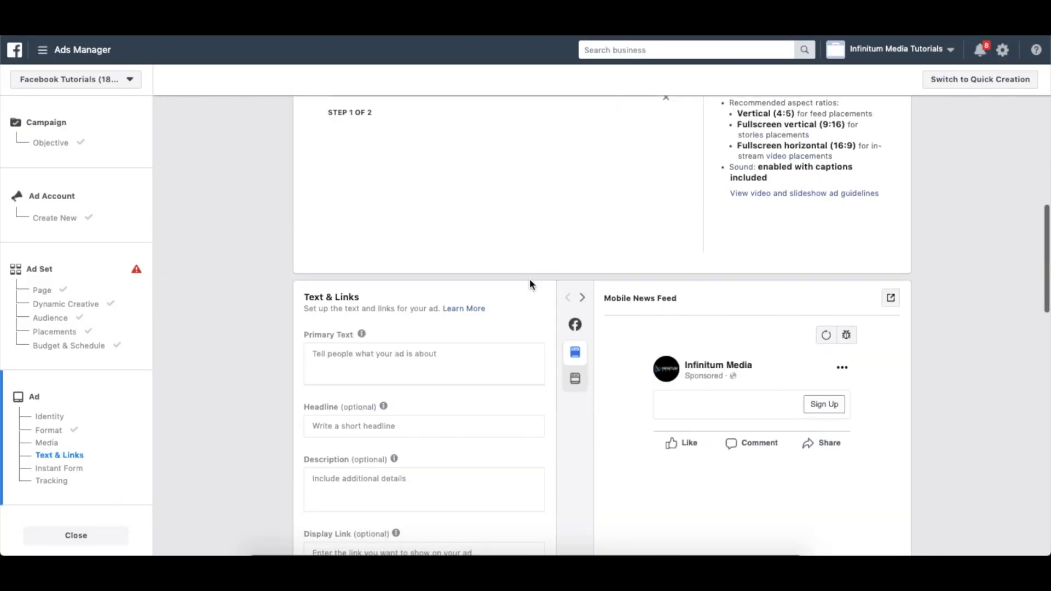
{"action": "scroll", "coordinate": [364, 340], "scroll_direction": "down", "scroll_amount": 1}
{"action": "left_click", "coordinate": [358, 290]}
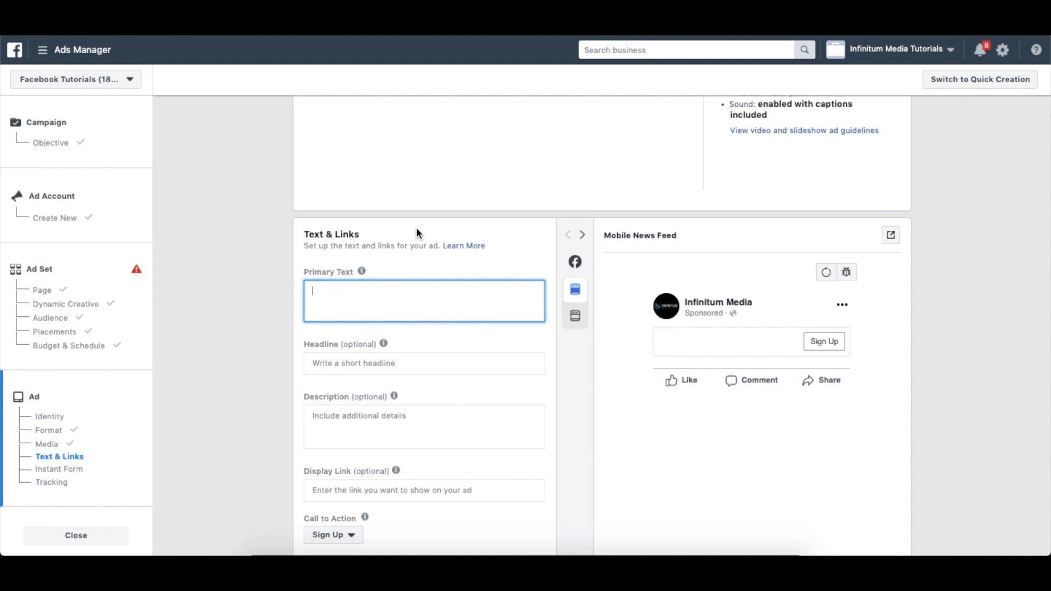
{"action": "key", "text": "ctrl+super+space"}
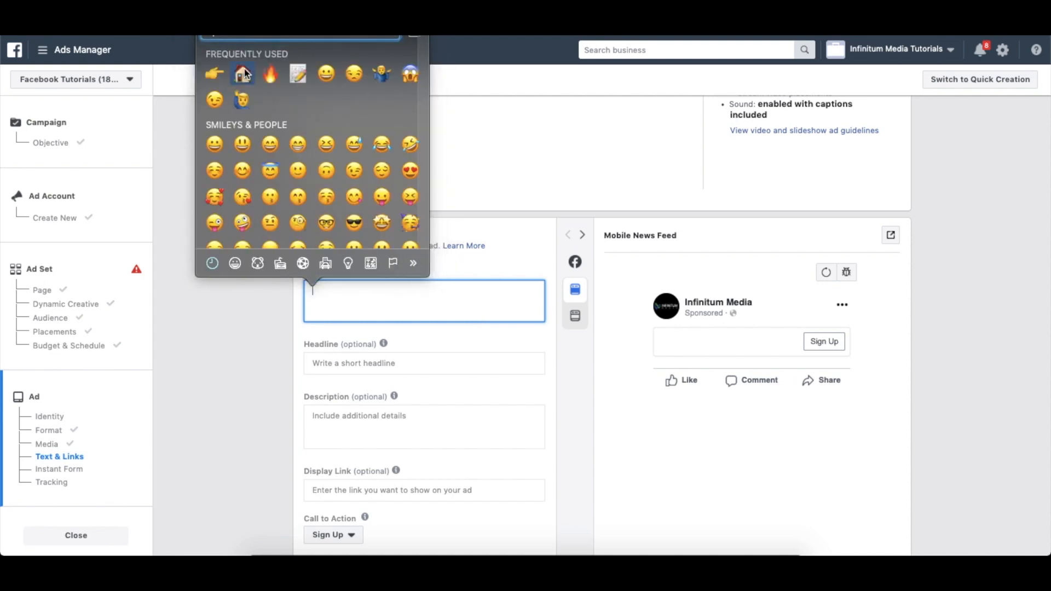
{"action": "left_click", "coordinate": [367, 299]}
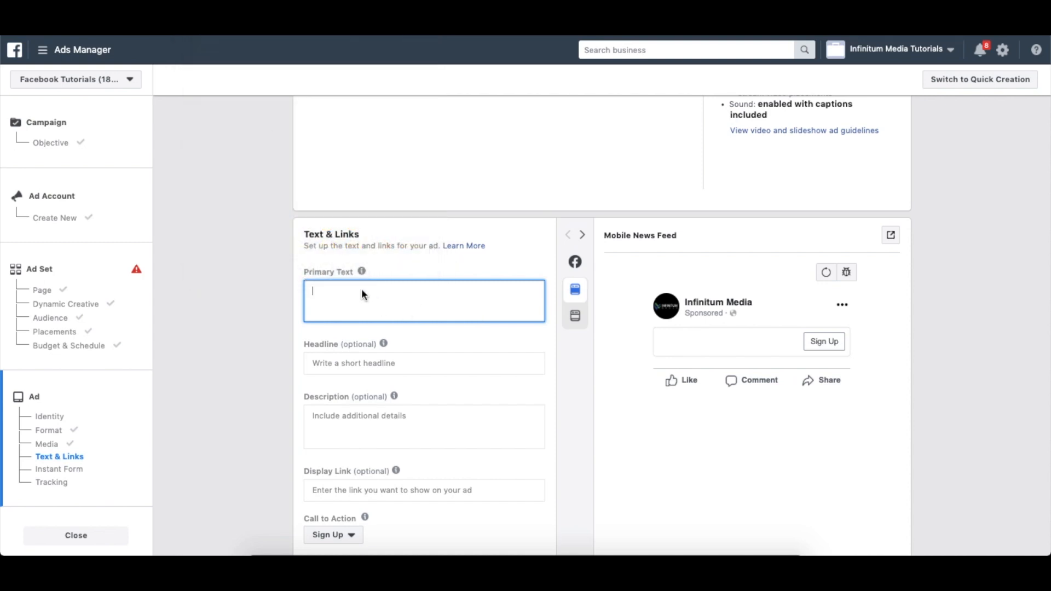
{"action": "type", "text": "Miami, Florida"}
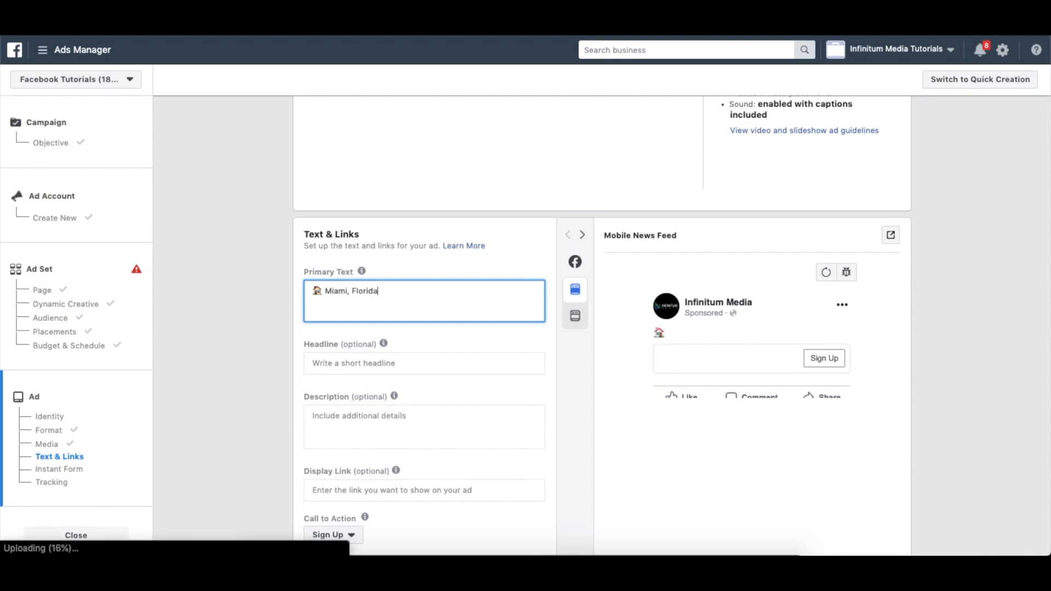
{"action": "type", "text": ", Home"}
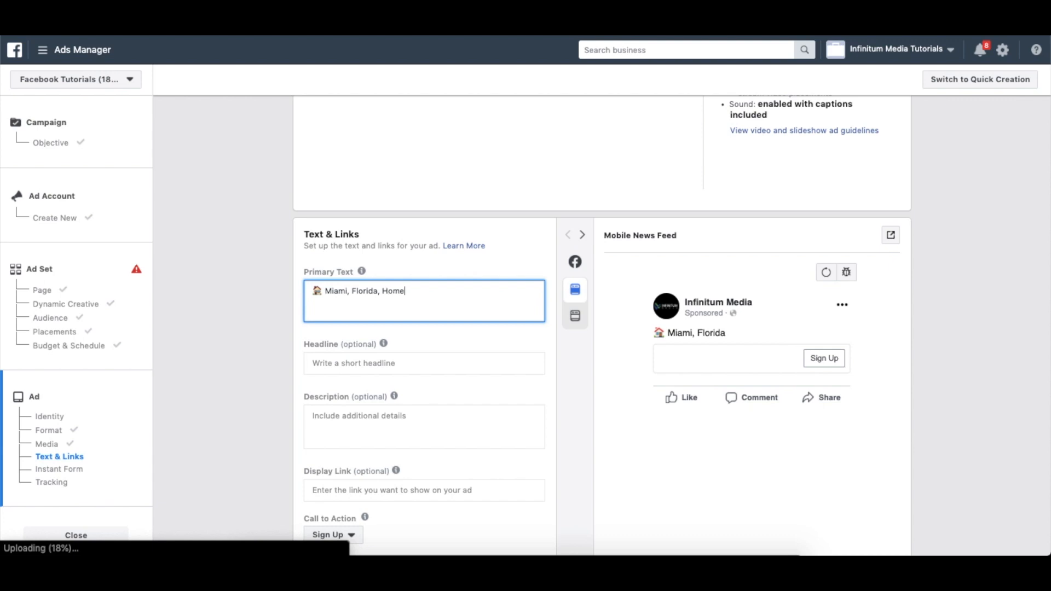
{"action": "type", "text": "oowners!"}
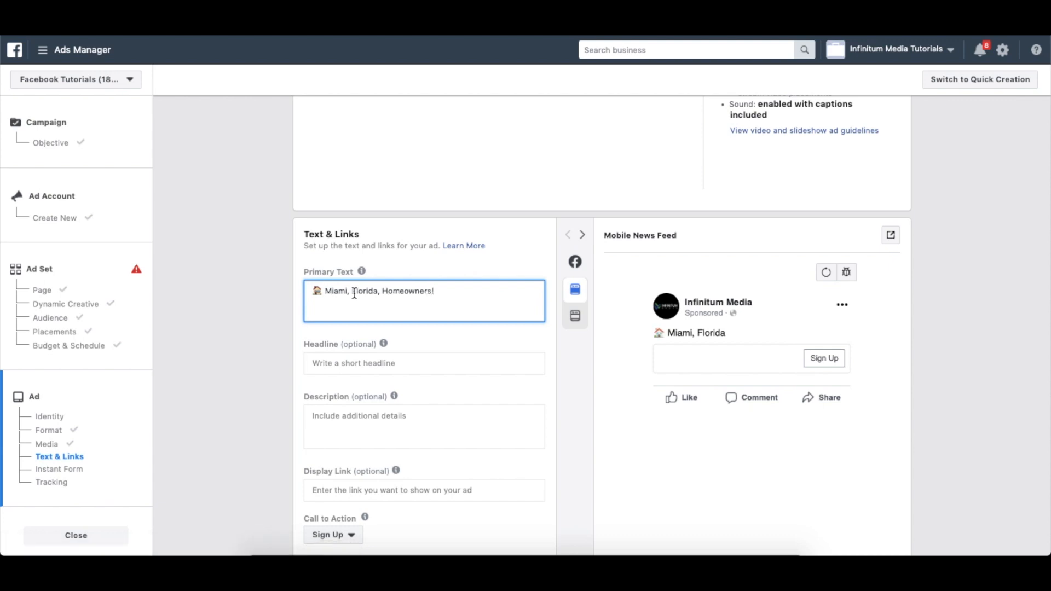
Remove the comma after "Florida" in the primary text and start a new line after "Homeowners!"
{"action": "left_click", "coordinate": [382, 293]}
{"action": "key", "text": "BackSpace"}
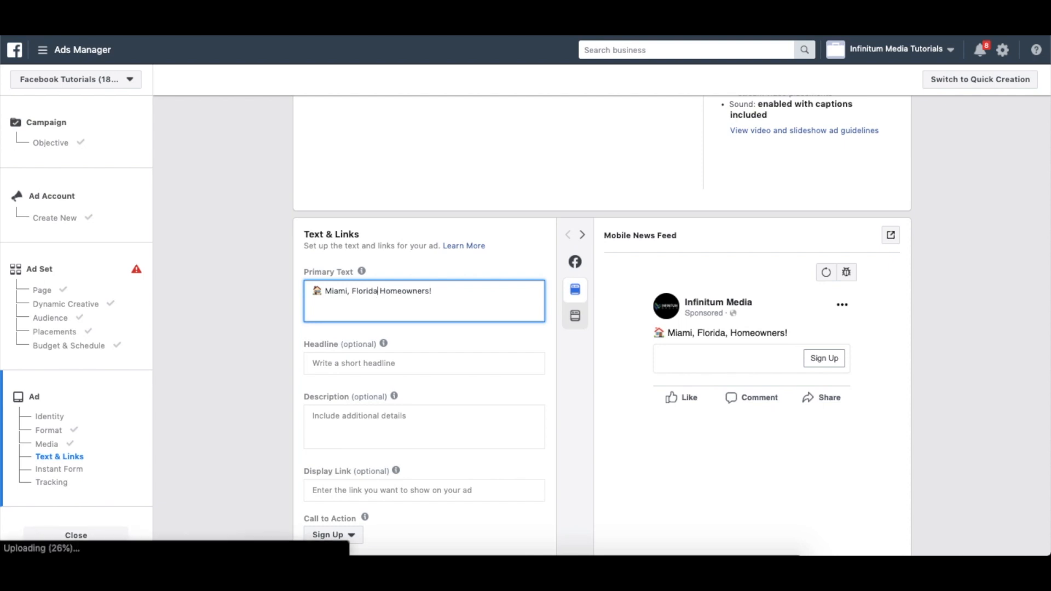
{"action": "left_click", "coordinate": [461, 294]}
{"action": "key", "text": "Return"}
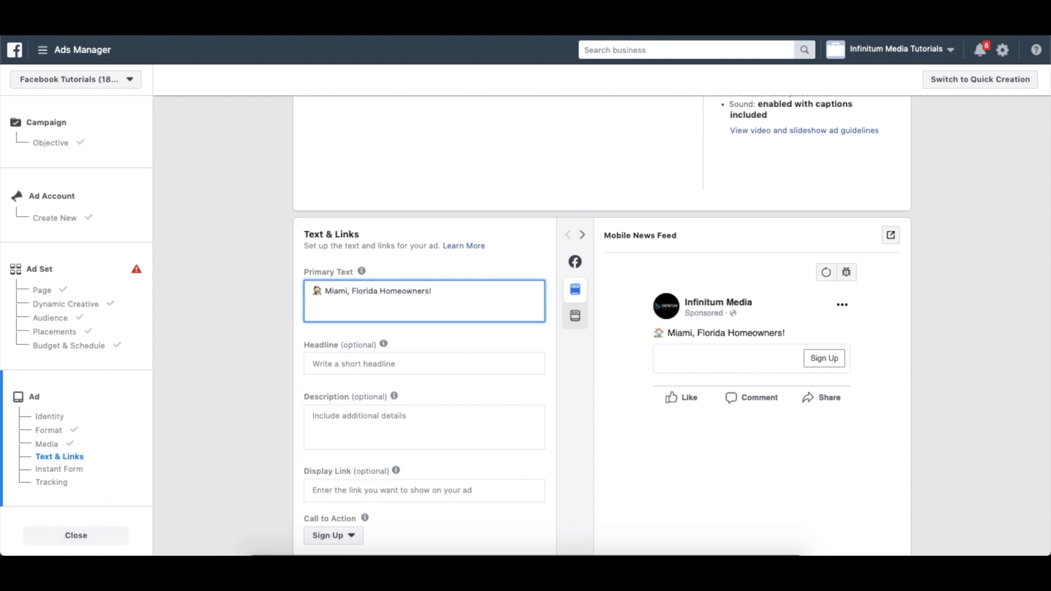
Add the line "Over 30,000 houses are going to be sold this year in Miami" to the primary text, followed by a blank line
{"action": "type", "text": "Over"}
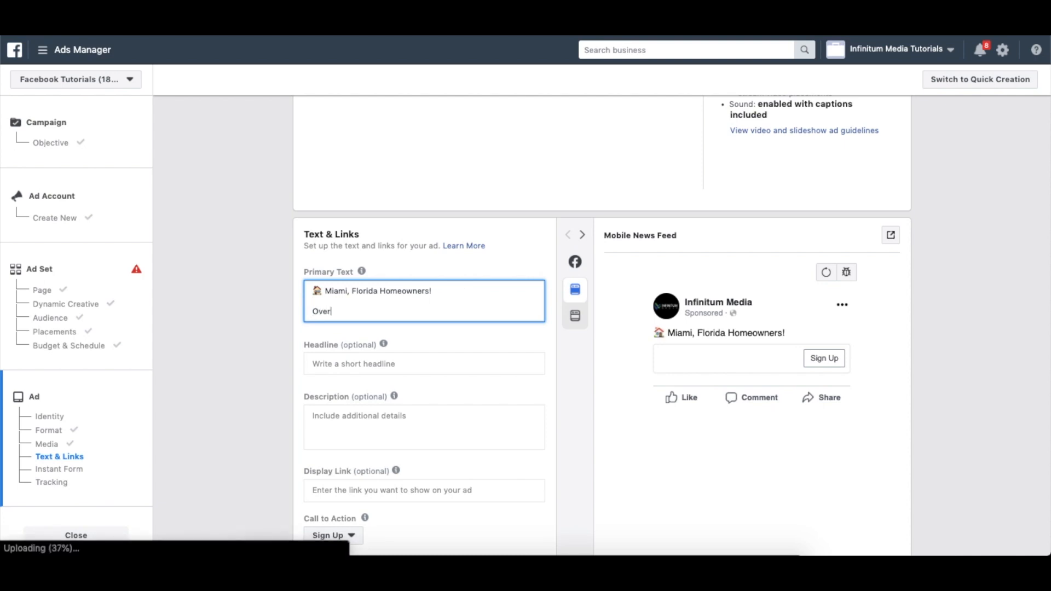
{"action": "type", "text": " 30,000 houses are going"}
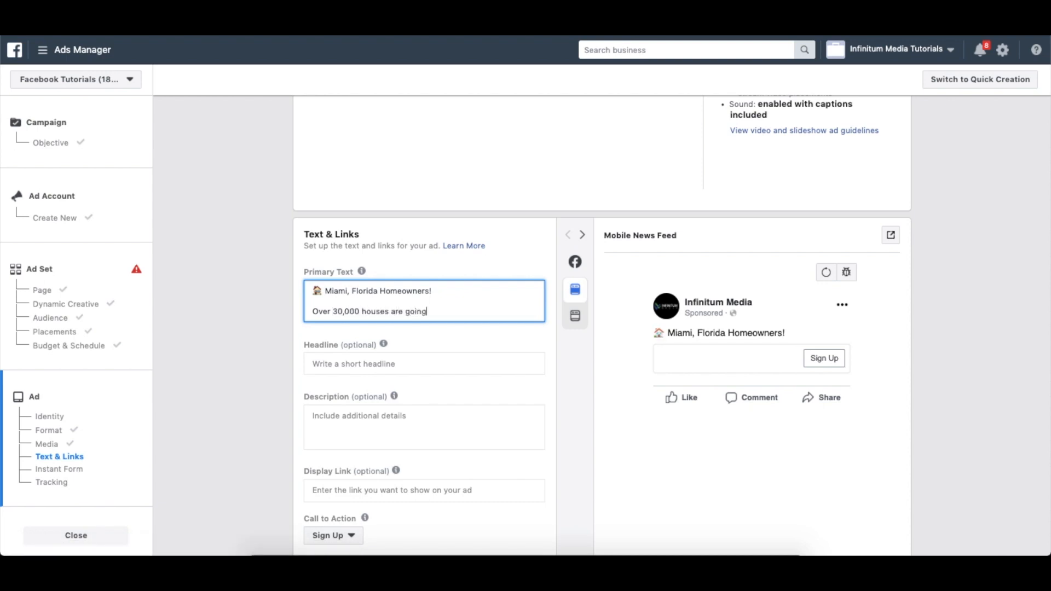
{"action": "type", "text": " to be sold this year in Miami"}
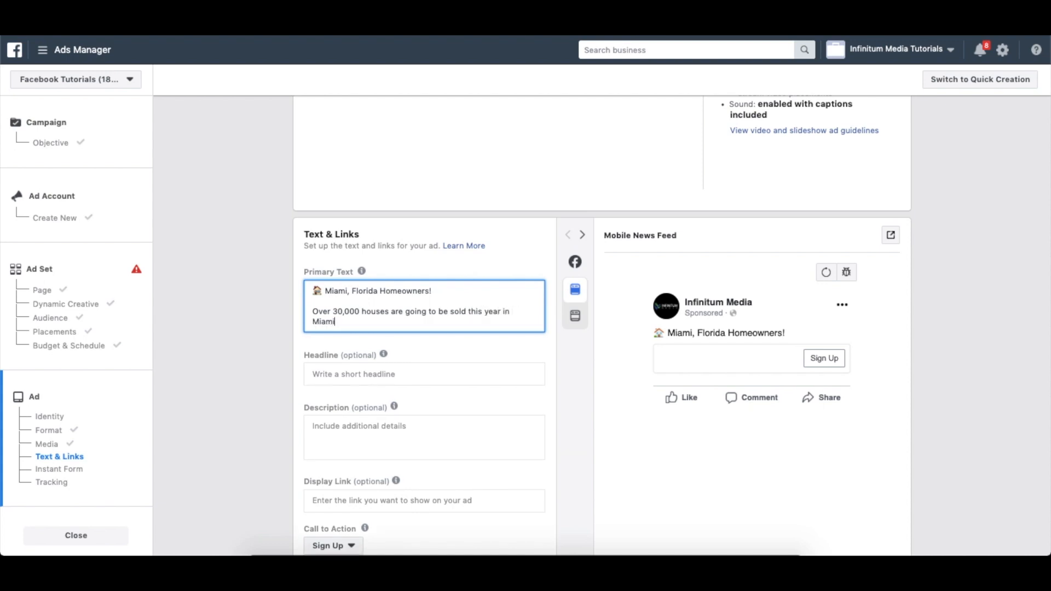
{"action": "key", "text": "Return"}
{"action": "key", "text": "Return"}
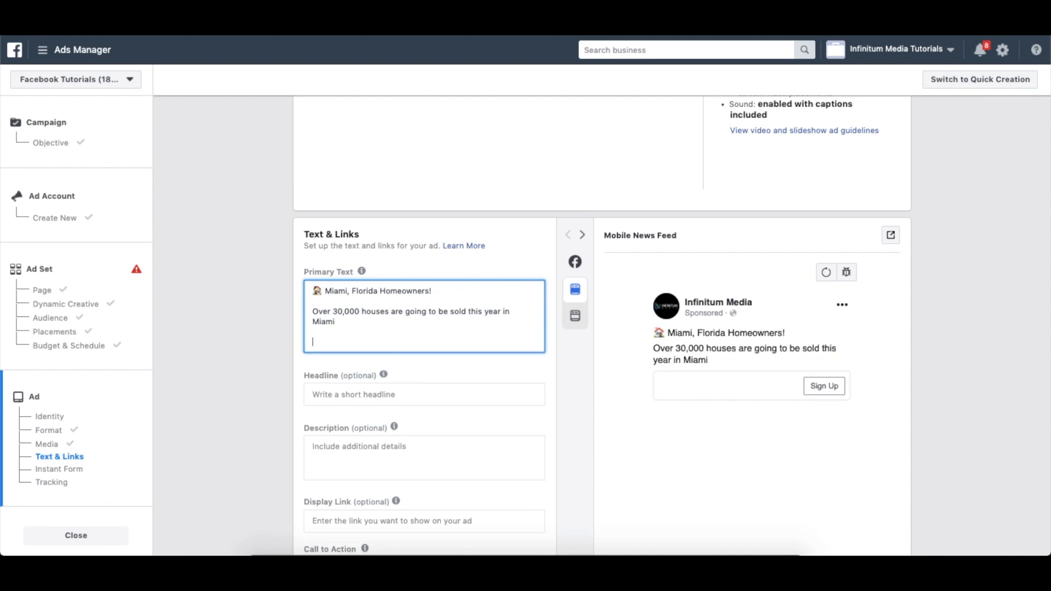
Add the question "Are you looking to sell you house Faster at a Great price?" to the primary text as its own paragraph
{"action": "type", "text": "A"}
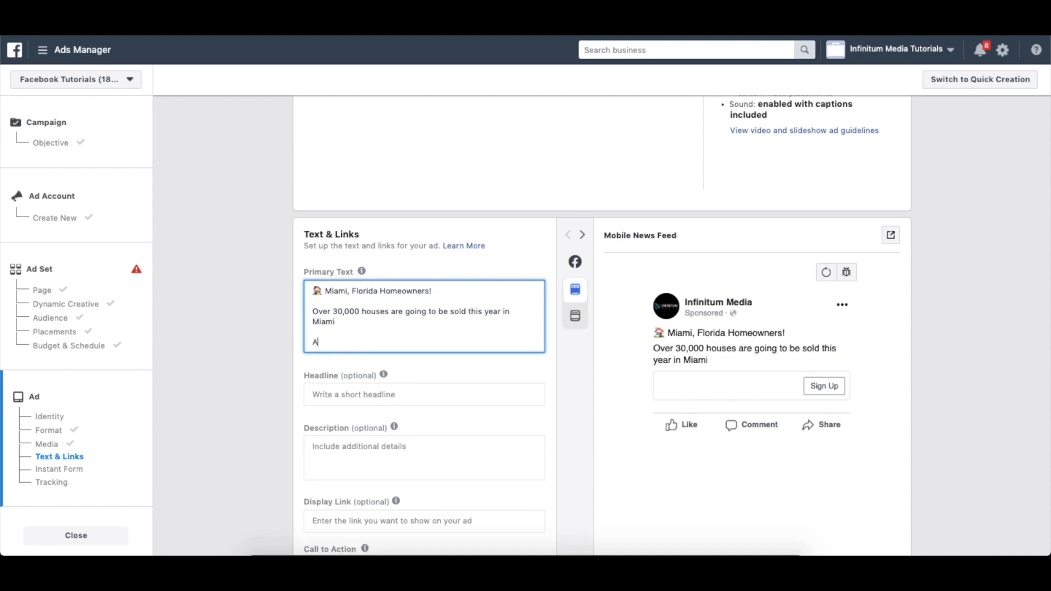
{"action": "type", "text": "re you looking to se"}
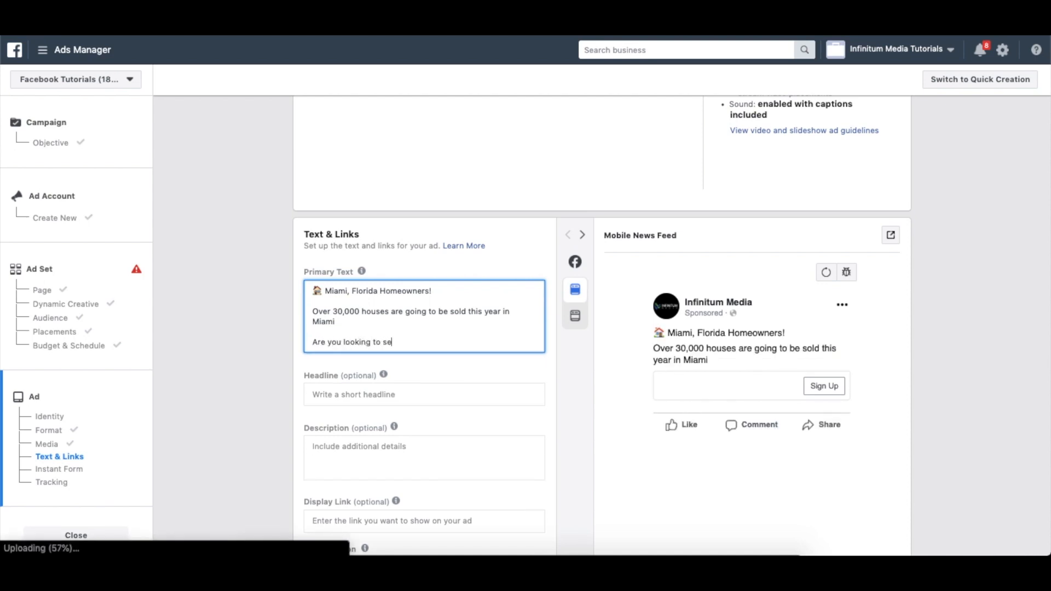
{"action": "type", "text": "ll you house Faster at"}
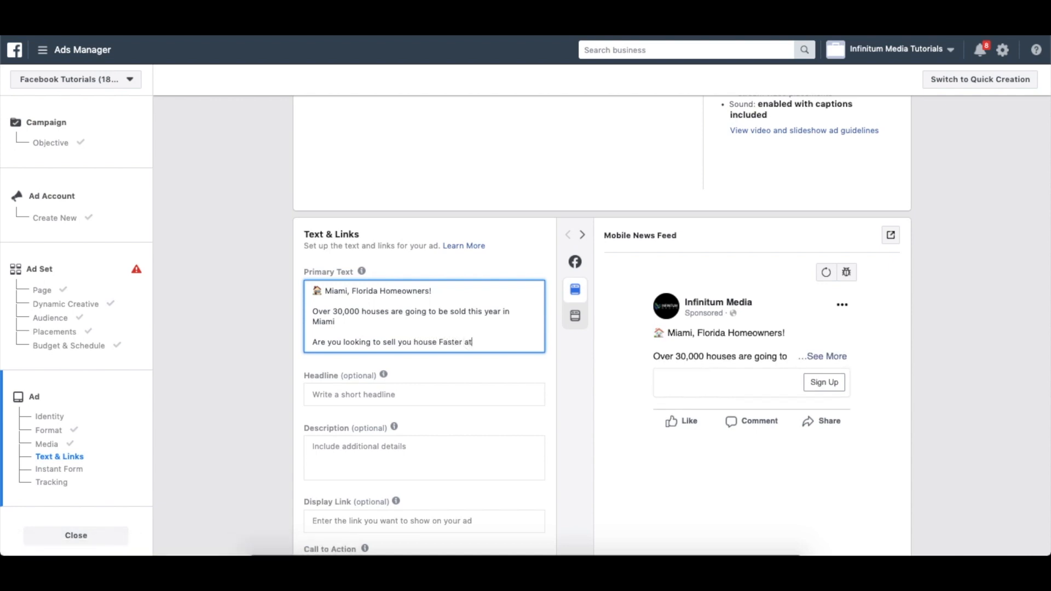
{"action": "type", "text": " a Great price?"}
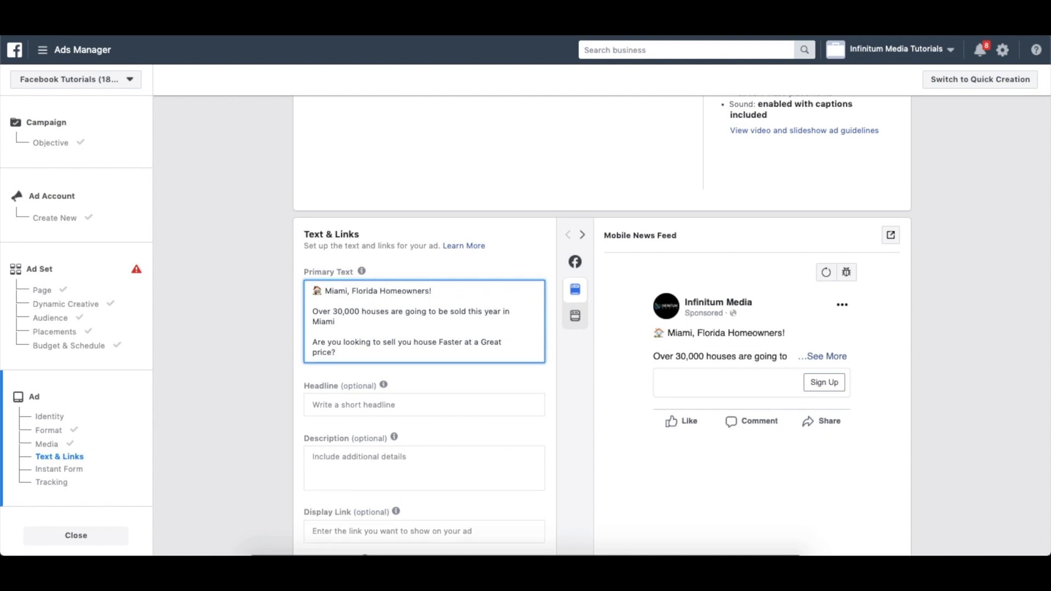
{"action": "key", "text": "Return"}
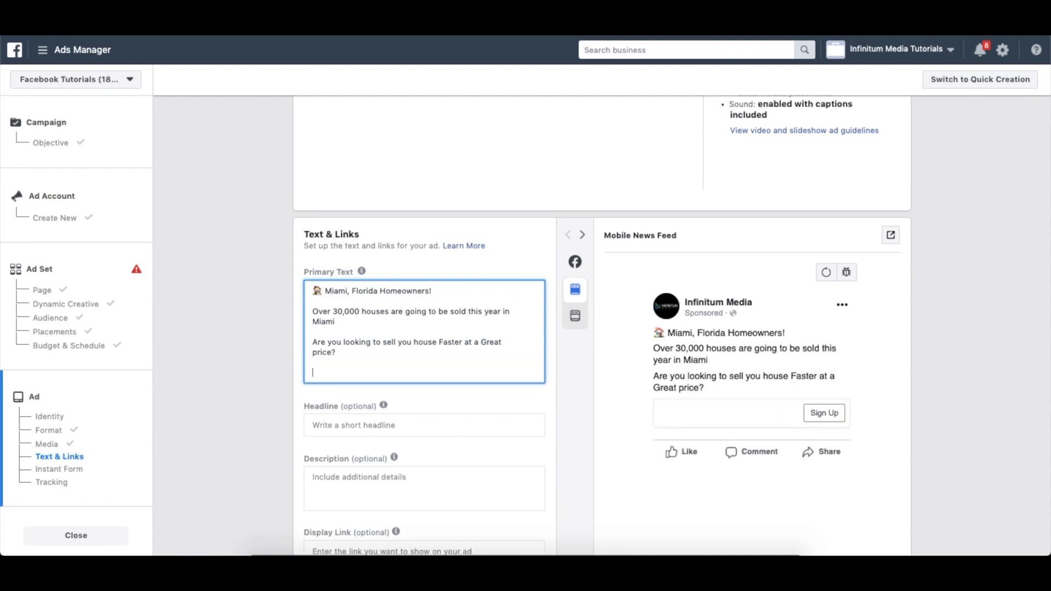
Add a primary text paragraph reading: I have compiled a report on "5 Inexpensive ways to sell your house
{"action": "type", "text": "I have compi"}
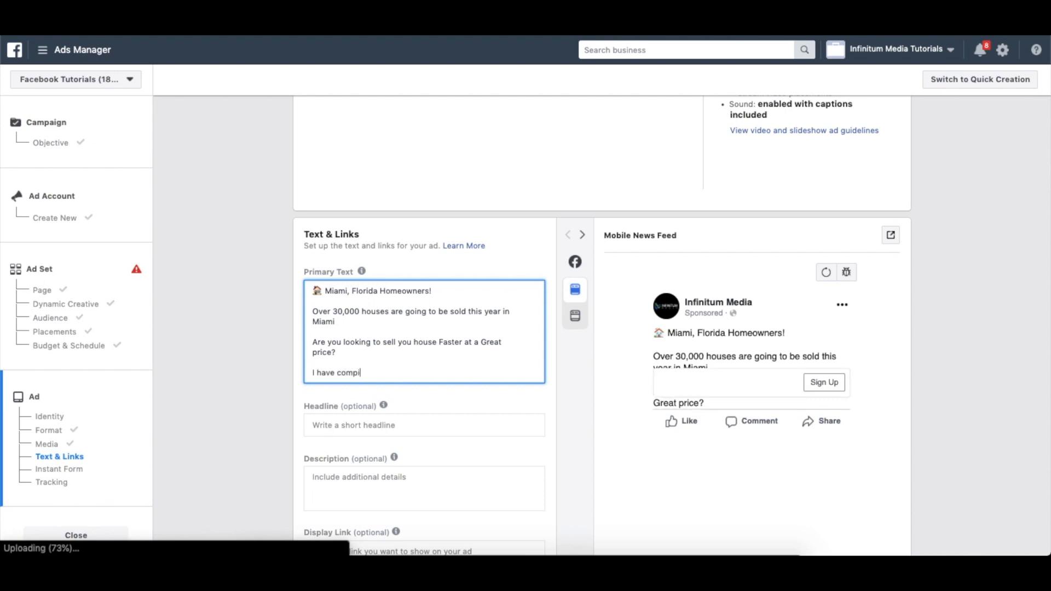
{"action": "type", "text": "led a rep"}
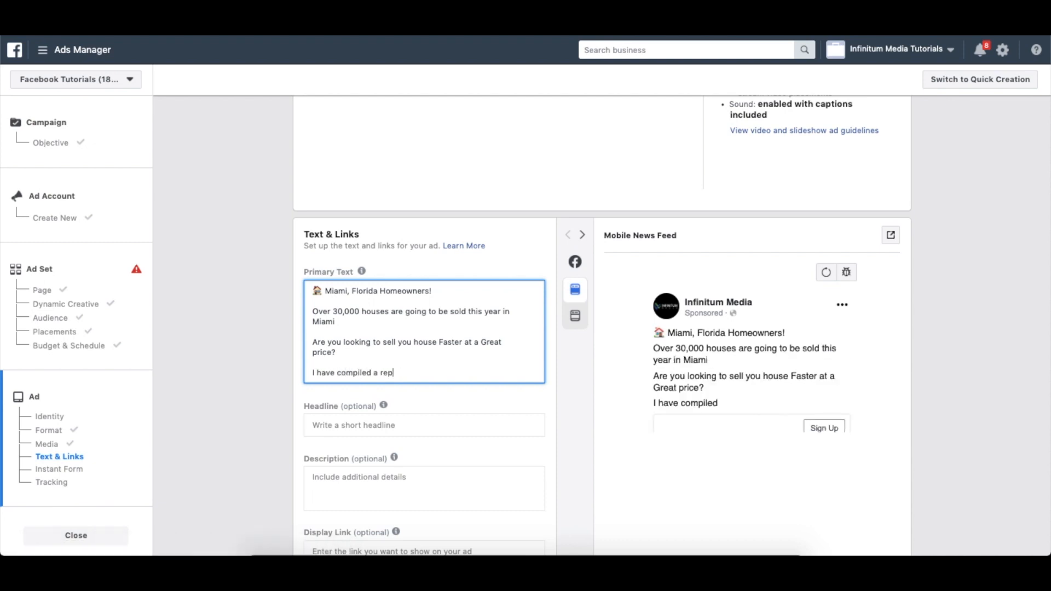
{"action": "type", "text": "ort on \"5 ine"}
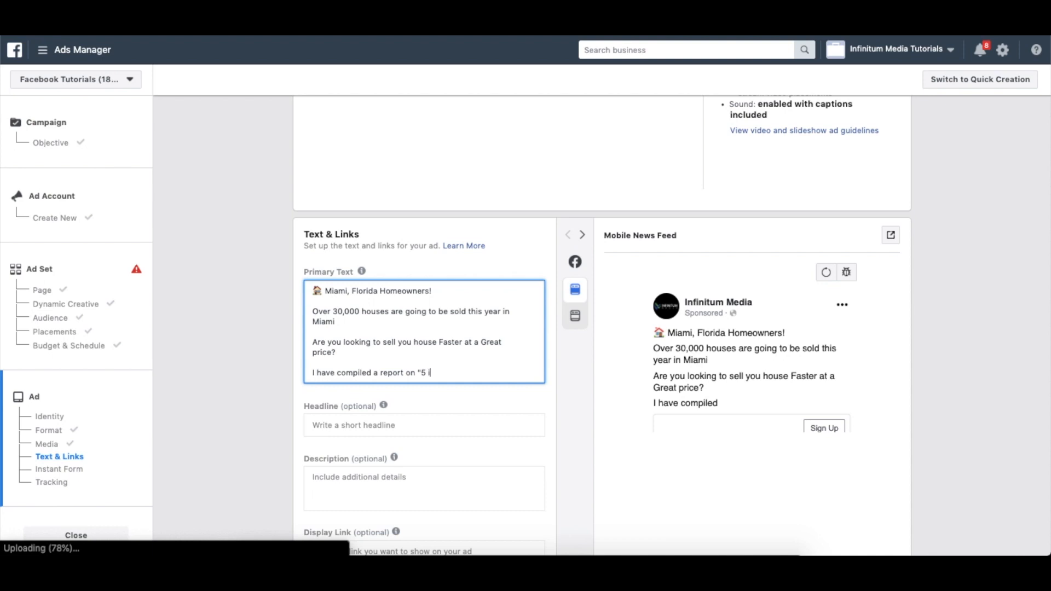
{"action": "key", "text": "BackSpace"}
{"action": "key", "text": "BackSpace"}
{"action": "key", "text": "BackSpace"}
{"action": "type", "text": "In"}
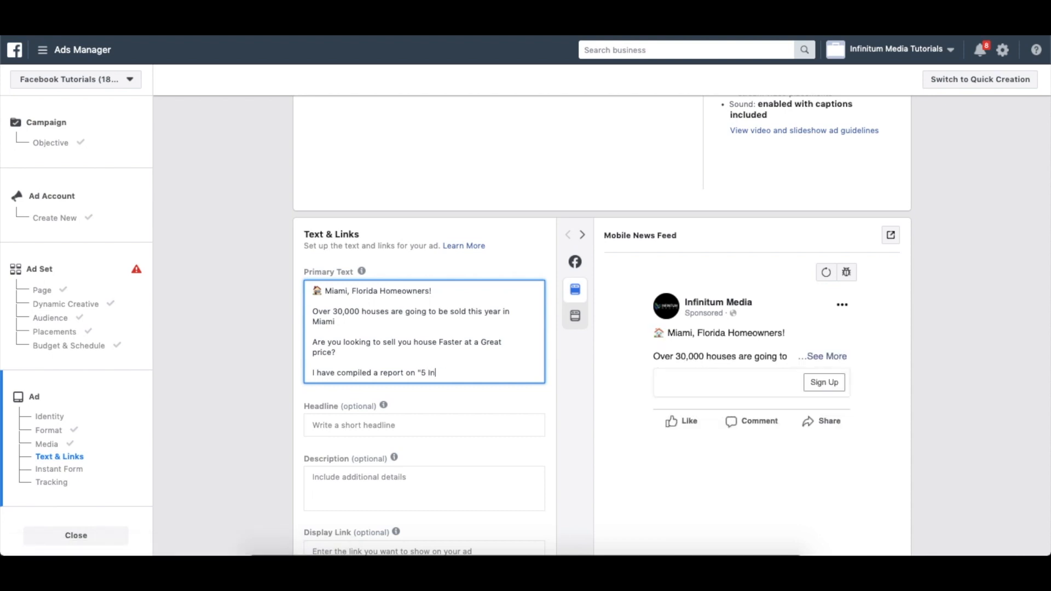
{"action": "type", "text": "expensive ways to sell your house"}
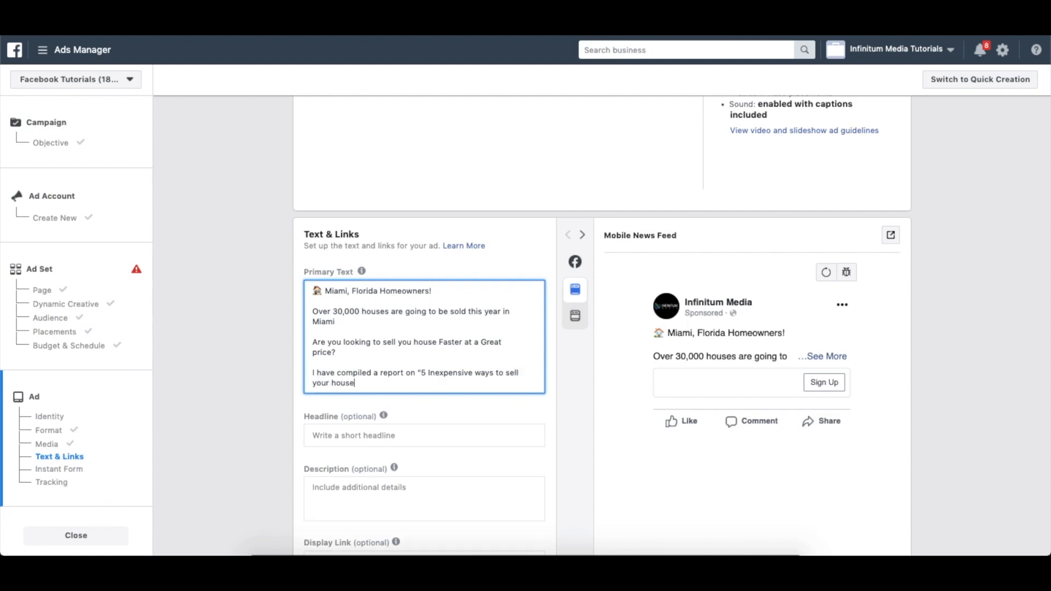
Replace "sell your house" in the report sentence with "raise the value of your house instantly and sell Faster" and start a new paragraph
{"action": "key", "text": "BackSpace"}
{"action": "key", "text": "BackSpace"}
{"action": "key", "text": "BackSpace"}
{"action": "key", "text": "BackSpace"}
{"action": "key", "text": "BackSpace"}
{"action": "key", "text": "BackSpace"}
{"action": "key", "text": "BackSpace"}
{"action": "key", "text": "BackSpace"}
{"action": "key", "text": "BackSpace"}
{"action": "key", "text": "BackSpace"}
{"action": "key", "text": "BackSpace"}
{"action": "key", "text": "BackSpace"}
{"action": "key", "text": "BackSpace"}
{"action": "key", "text": "BackSpace"}
{"action": "key", "text": "BackSpace"}
{"action": "key", "text": "BackSpace"}
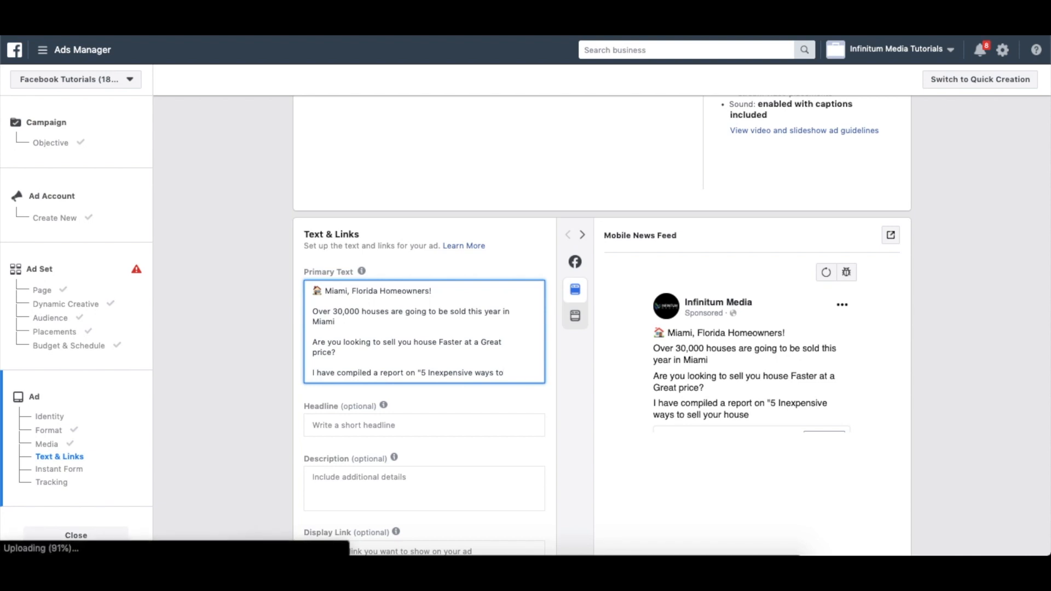
{"action": "type", "text": "raise the value fo"}
{"action": "type", "text": " your"}
{"action": "key", "text": "BackSpace"}
{"action": "key", "text": "BackSpace"}
{"action": "key", "text": "BackSpace"}
{"action": "key", "text": "BackSpace"}
{"action": "key", "text": "BackSpace"}
{"action": "key", "text": "BackSpace"}
{"action": "key", "text": "BackSpace"}
{"action": "type", "text": "of you"}
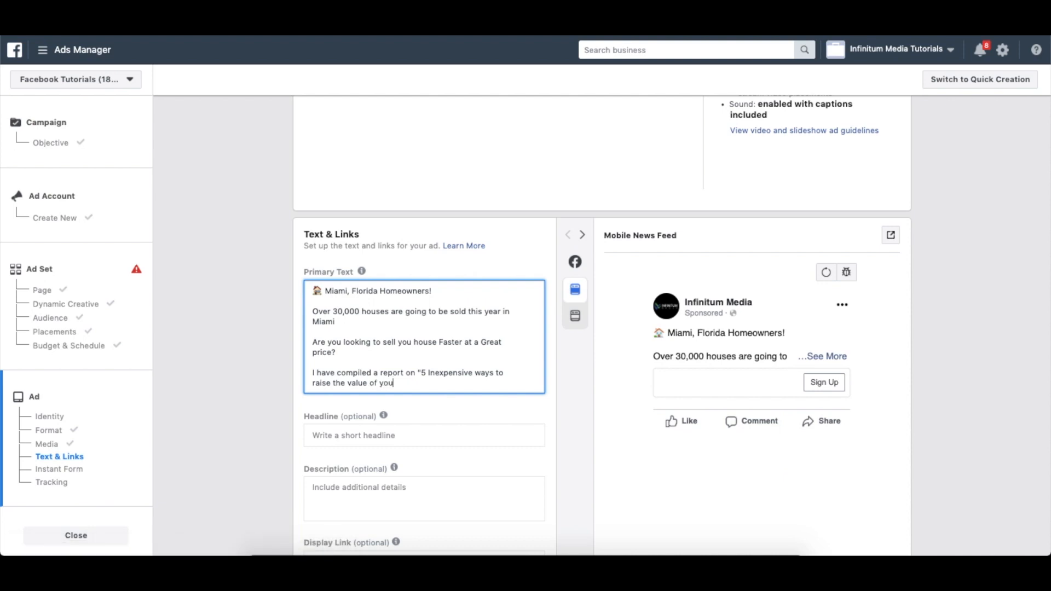
{"action": "type", "text": "r house instantly and sel"}
{"action": "key", "text": "Return"}
{"action": "key", "text": "Return"}
Add the line "Download them by clicking the button below" to the primary text, followed by a blank line
{"action": "type", "text": "Downl"}
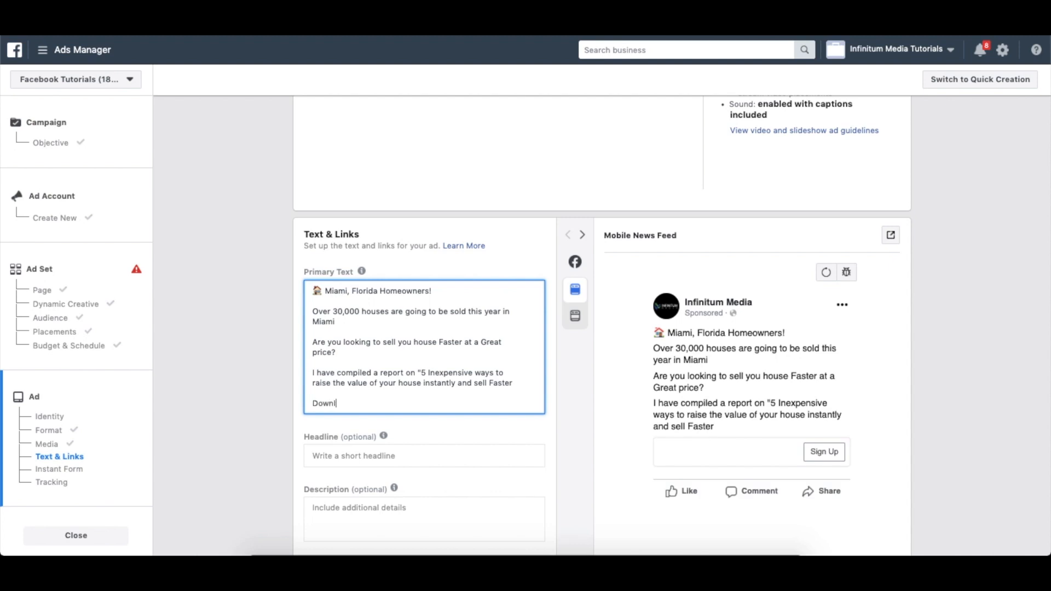
{"action": "type", "text": "oad them by clicking the button belwo"}
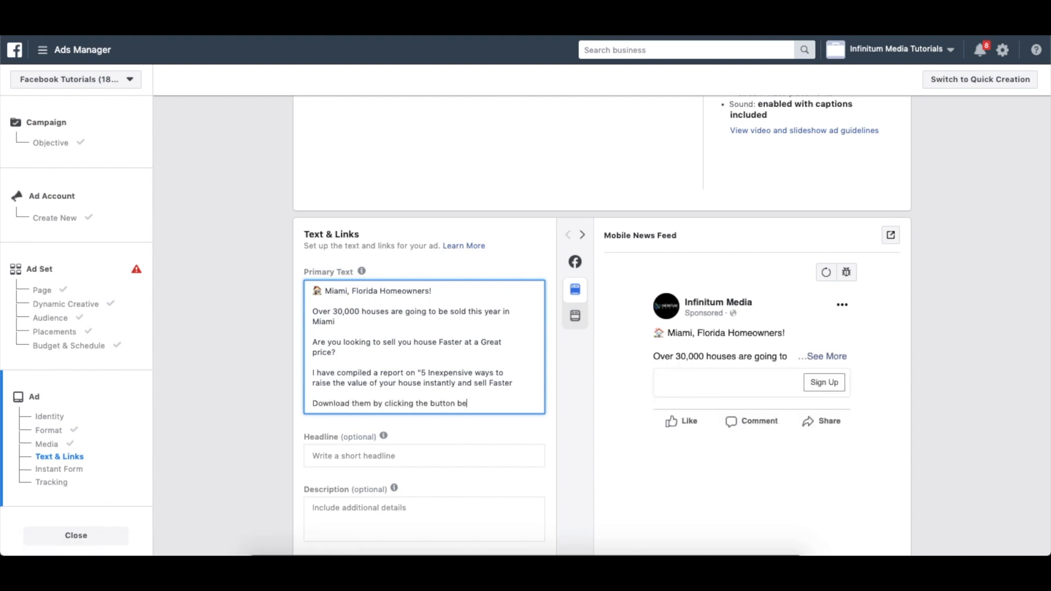
{"action": "key", "text": "Return"}
{"action": "key", "text": "Return"}
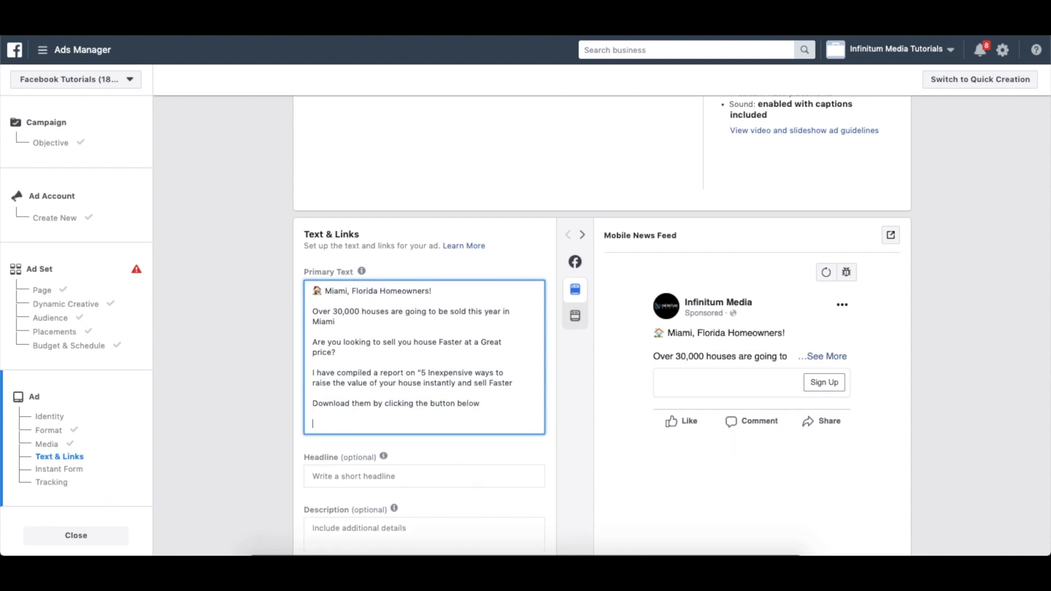
Sign off the primary text with the advertiser's full name and "Infinitum Media" on the line beneath it
{"action": "type", "text": "Bassal Malick"}
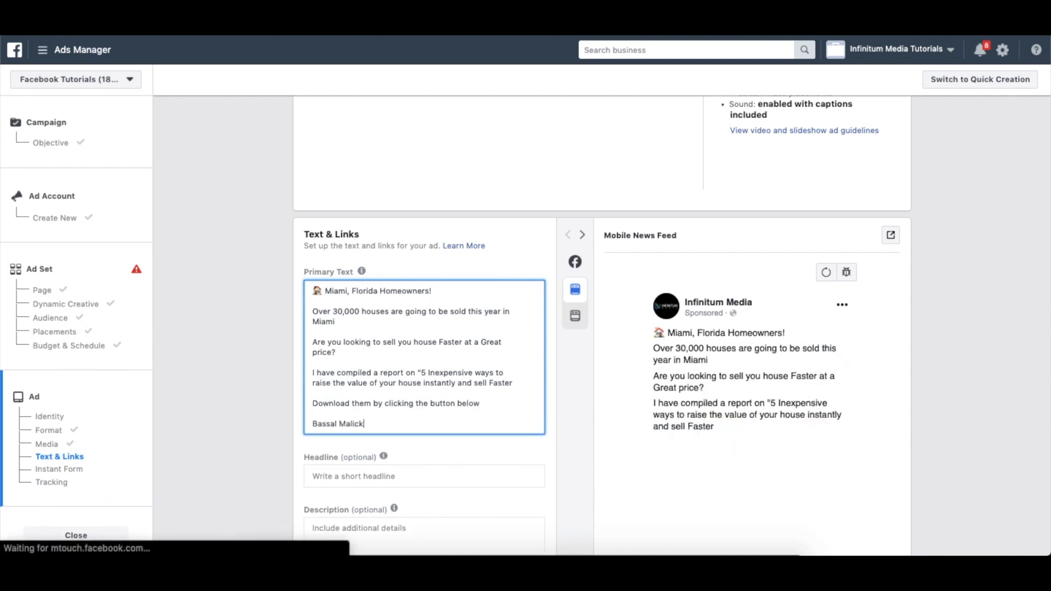
{"action": "key", "text": "Return"}
{"action": "type", "text": "Infi"}
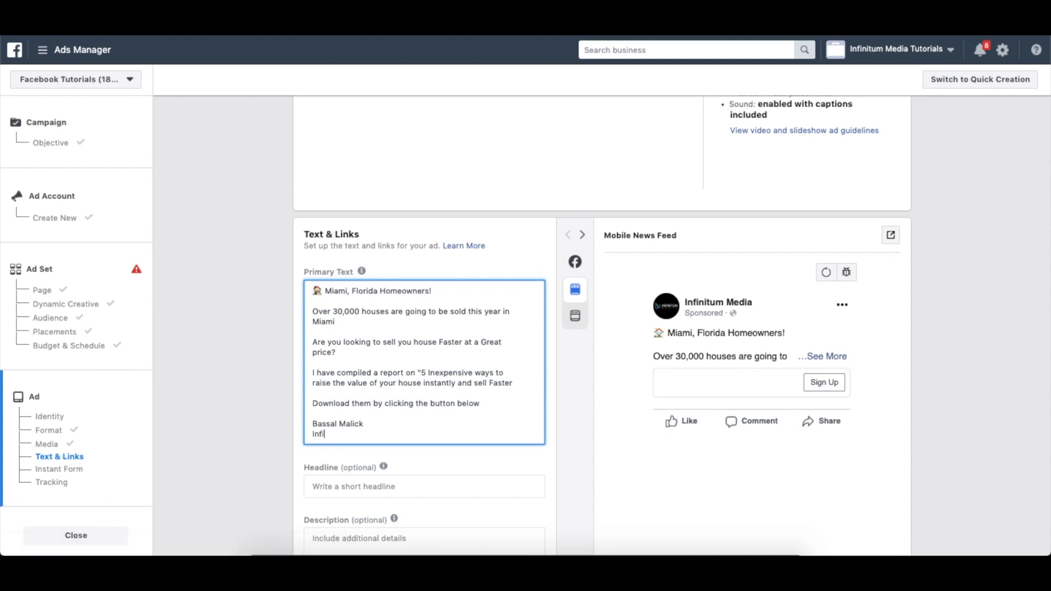
{"action": "type", "text": "nitum Media"}
Enter "Sell Your House Faster With 5 Inexpensive Ways" as the ad's headline
{"action": "scroll", "coordinate": [422, 299], "scroll_direction": "down", "scroll_amount": 3}
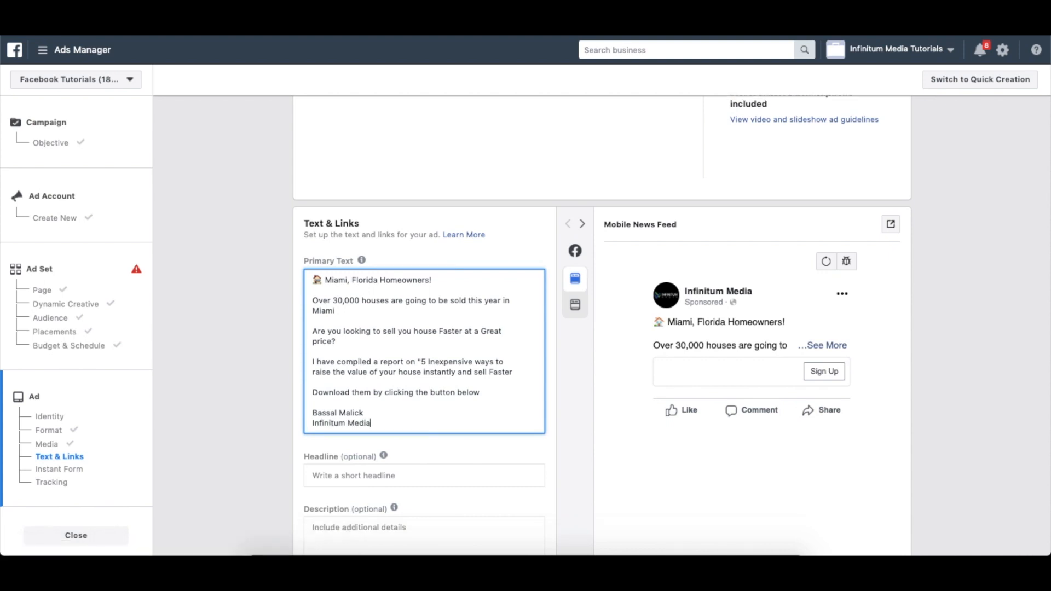
{"action": "left_click", "coordinate": [370, 402]}
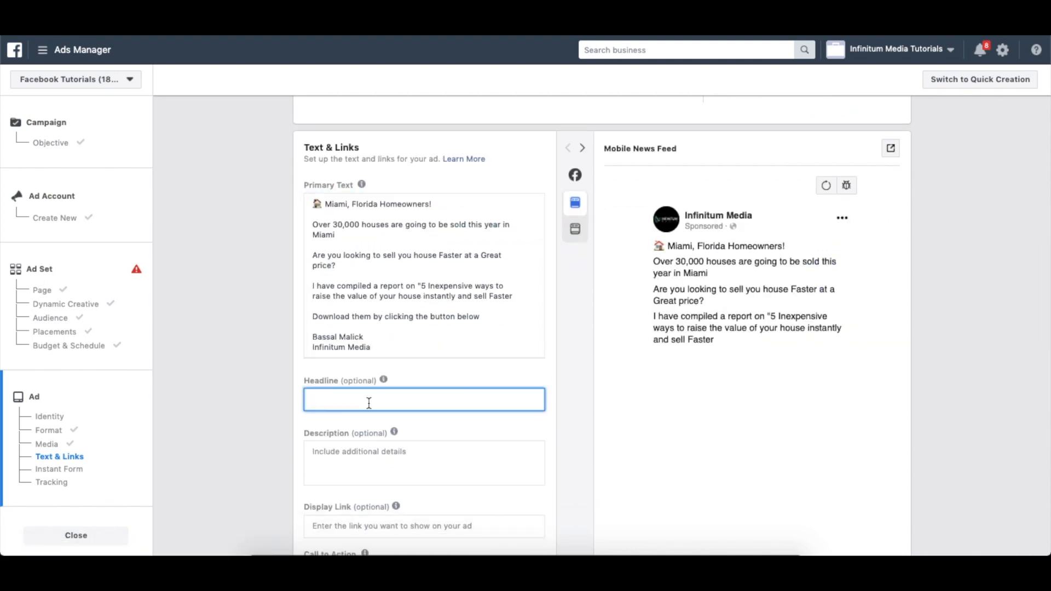
{"action": "type", "text": "Sell Your Hous"}
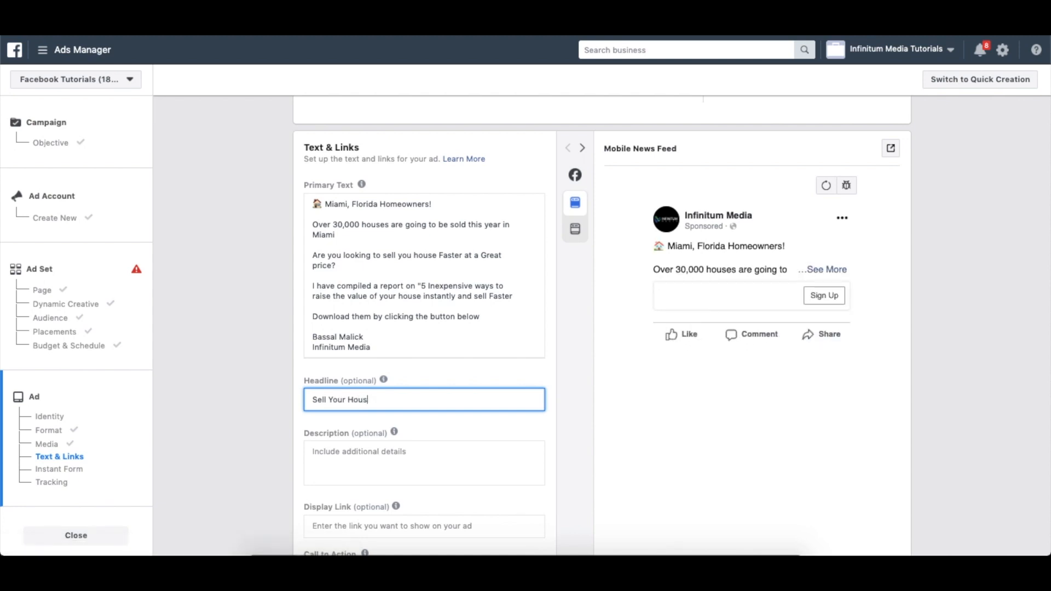
{"action": "type", "text": "e Faster With 5 Inexpen"}
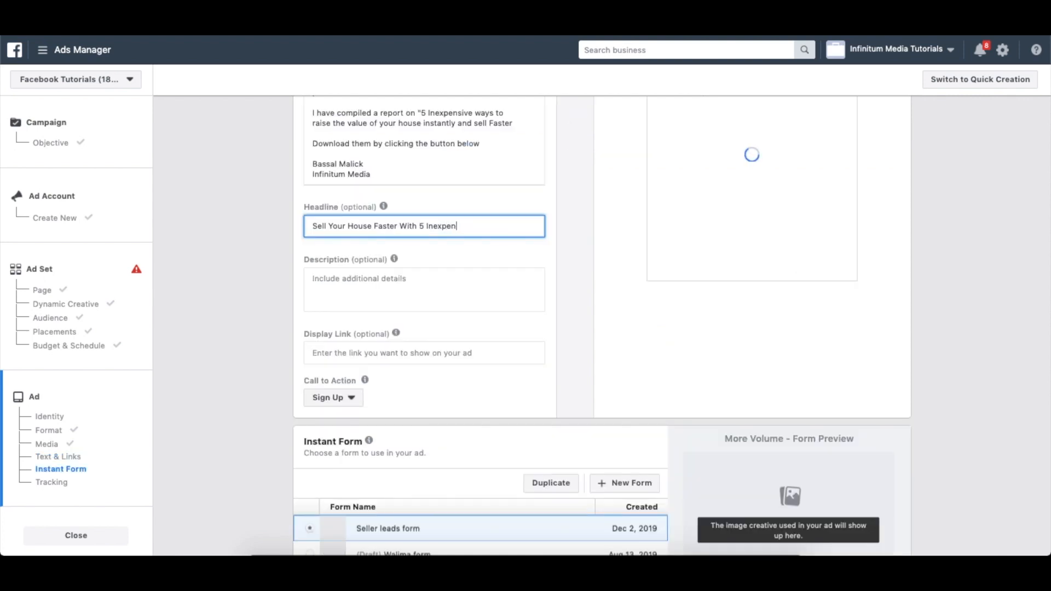
{"action": "type", "text": "sive Valu"}
{"action": "type", "text": "e"}
{"action": "key", "text": "BackSpace"}
{"action": "key", "text": "BackSpace"}
{"action": "key", "text": "BackSpace"}
{"action": "key", "text": "BackSpace"}
{"action": "type", "text": "ay"}
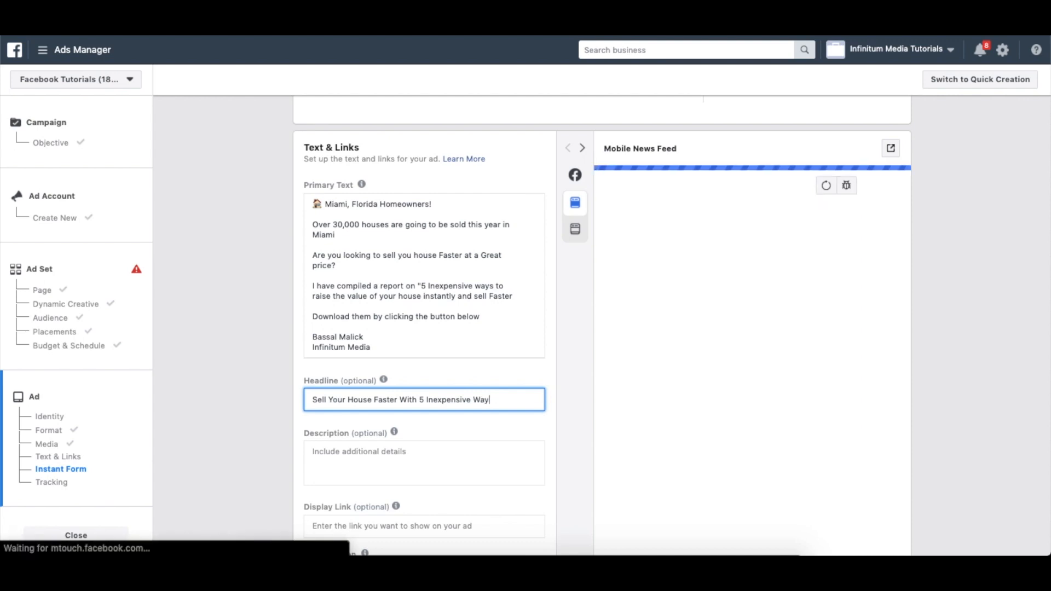
{"action": "key", "text": "BackSpace"}
{"action": "key", "text": "BackSpace"}
{"action": "key", "text": "BackSpace"}
{"action": "key", "text": "BackSpace"}
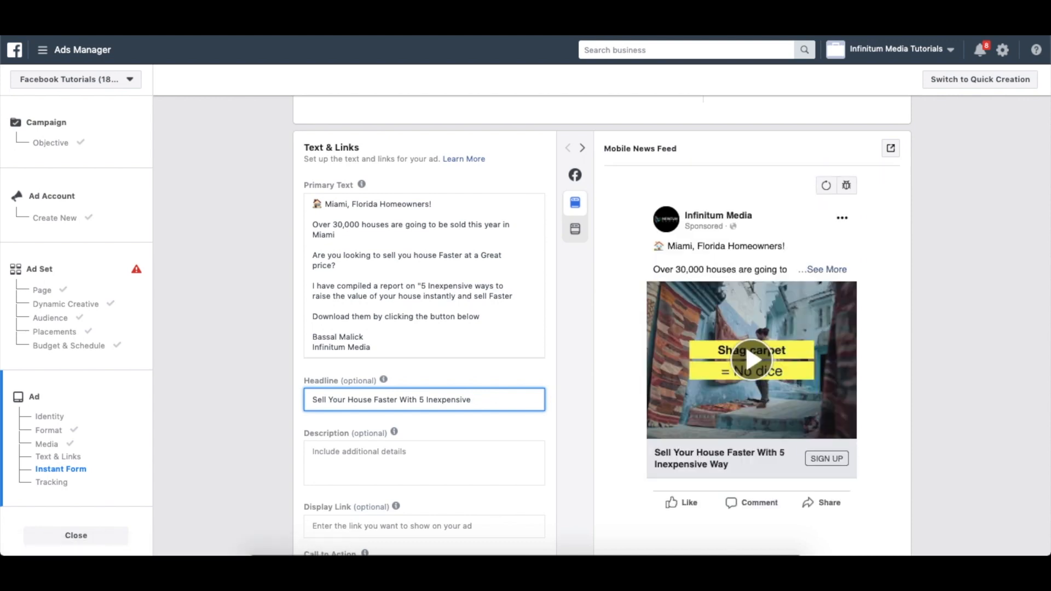
{"action": "type", "text": "Ways"}
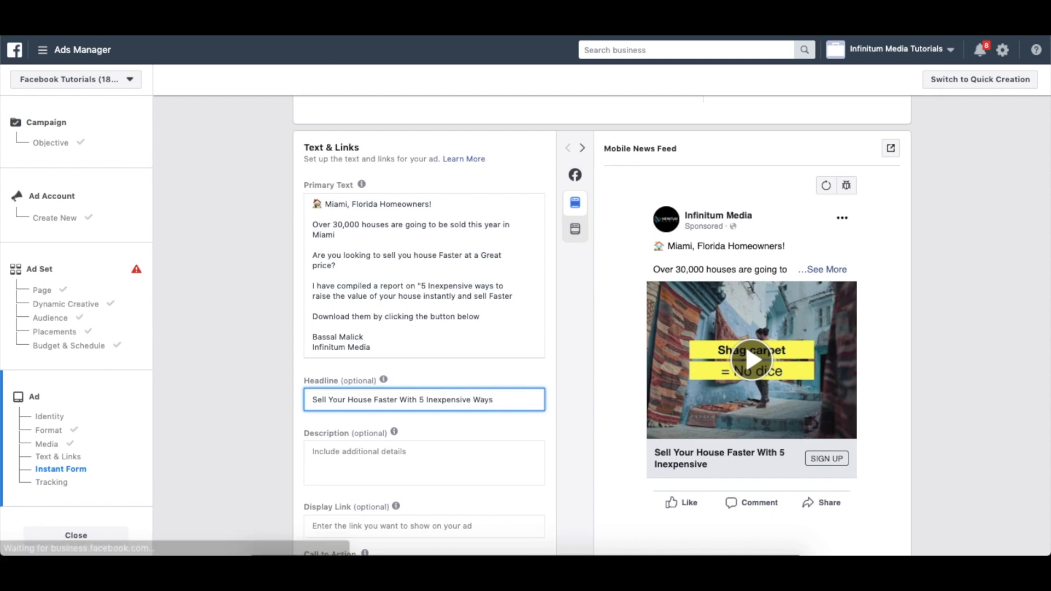
Change the last word of the headline to "Tips"
{"action": "key", "text": "BackSpace"}
{"action": "key", "text": "BackSpace"}
{"action": "key", "text": "BackSpace"}
{"action": "key", "text": "BackSpace"}
{"action": "key", "text": "BackSpace"}
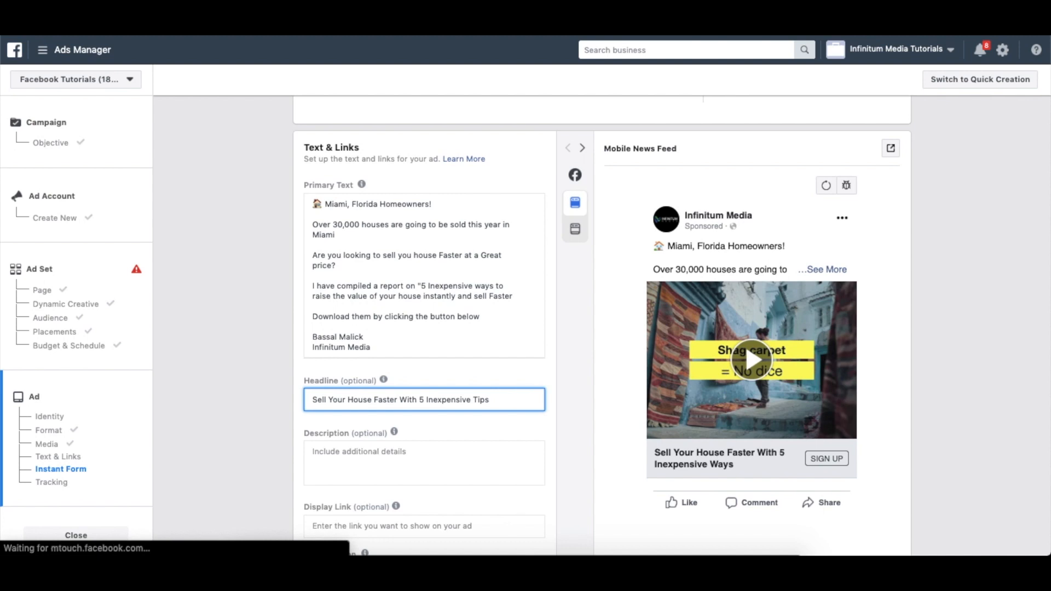
Set the ad's call to action to Download
{"action": "scroll", "coordinate": [364, 470], "scroll_direction": "down", "scroll_amount": 5}
{"action": "left_click", "coordinate": [349, 431]}
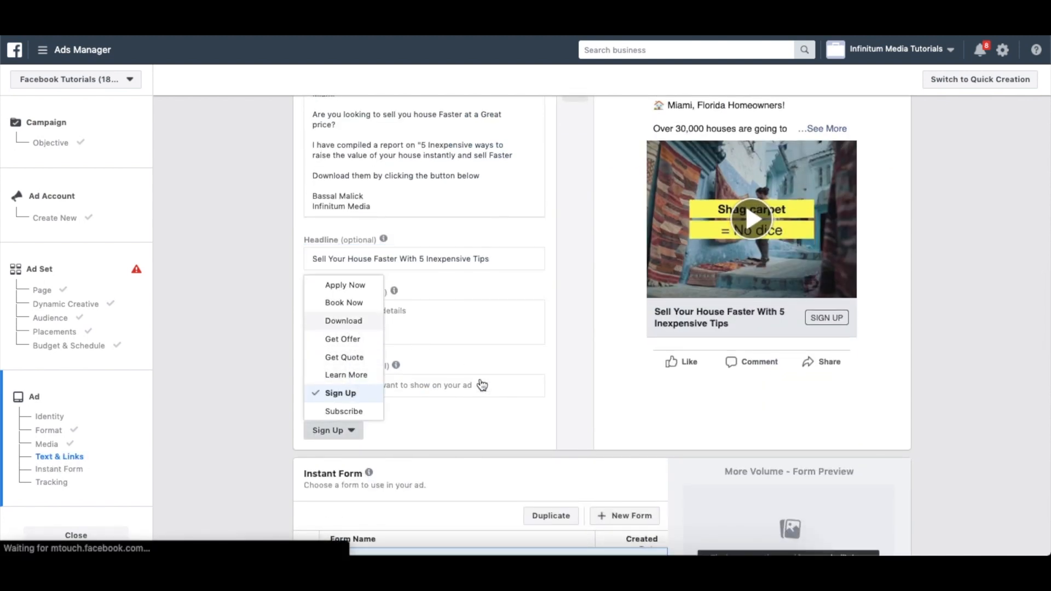
{"action": "left_click", "coordinate": [344, 320]}
Create a new instant form for the ad and name it "Seller form Miami example"
{"action": "scroll", "coordinate": [481, 380], "scroll_direction": "down", "scroll_amount": 4}
{"action": "scroll", "coordinate": [481, 380], "scroll_direction": "down", "scroll_amount": 2}
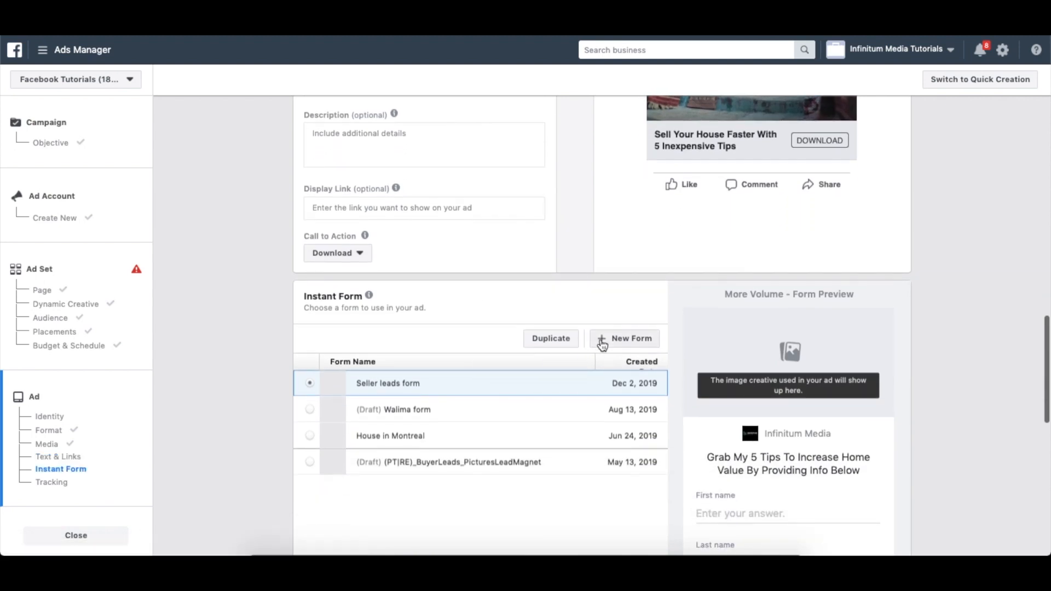
{"action": "left_click", "coordinate": [620, 344]}
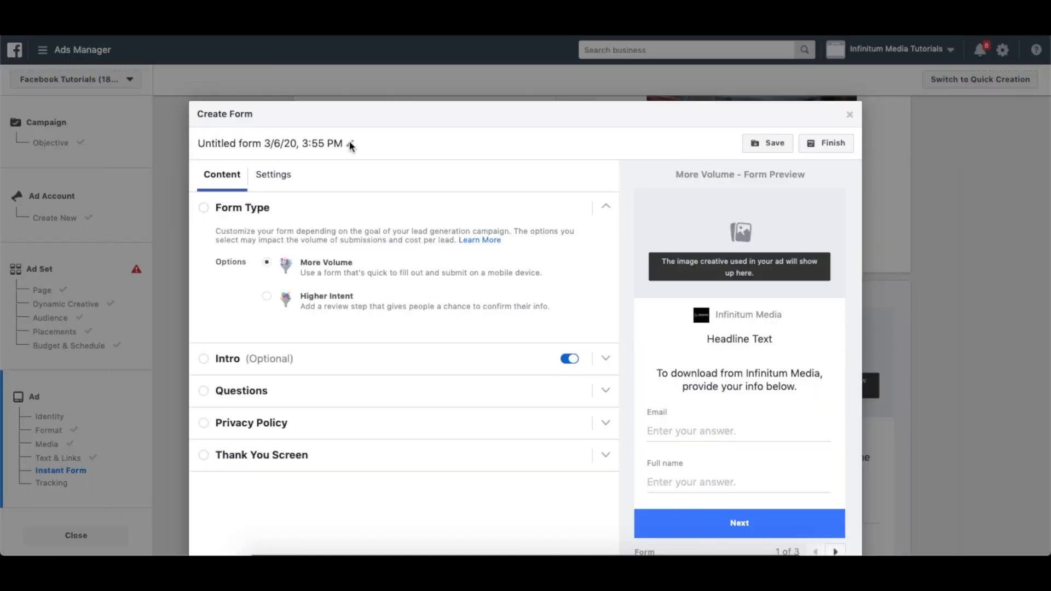
{"action": "left_click", "coordinate": [344, 143]}
{"action": "key", "text": "BackSpace"}
{"action": "type", "text": "Seller form "}
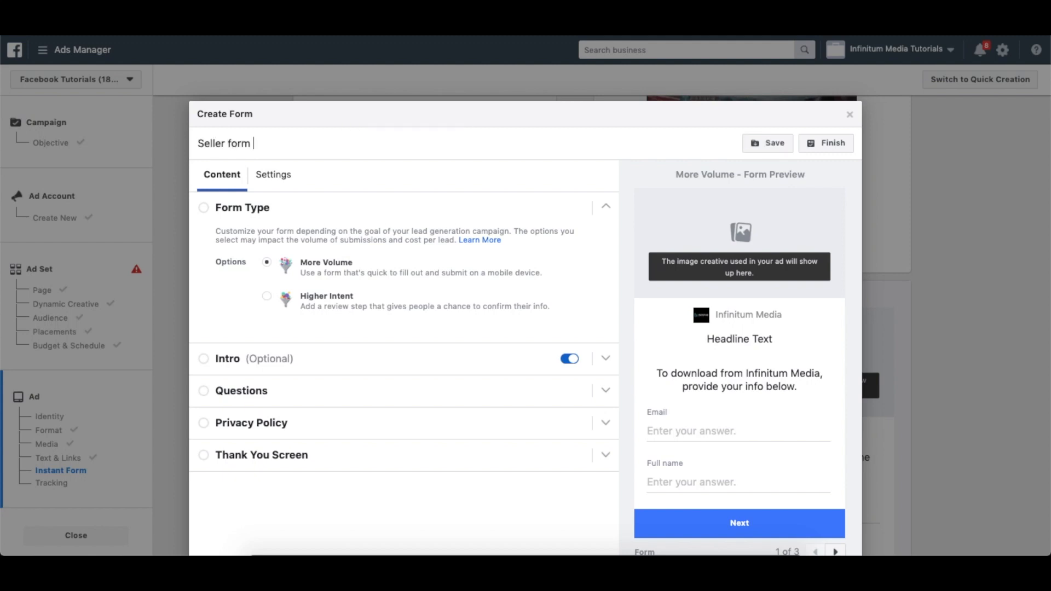
{"action": "type", "text": "Miami example"}
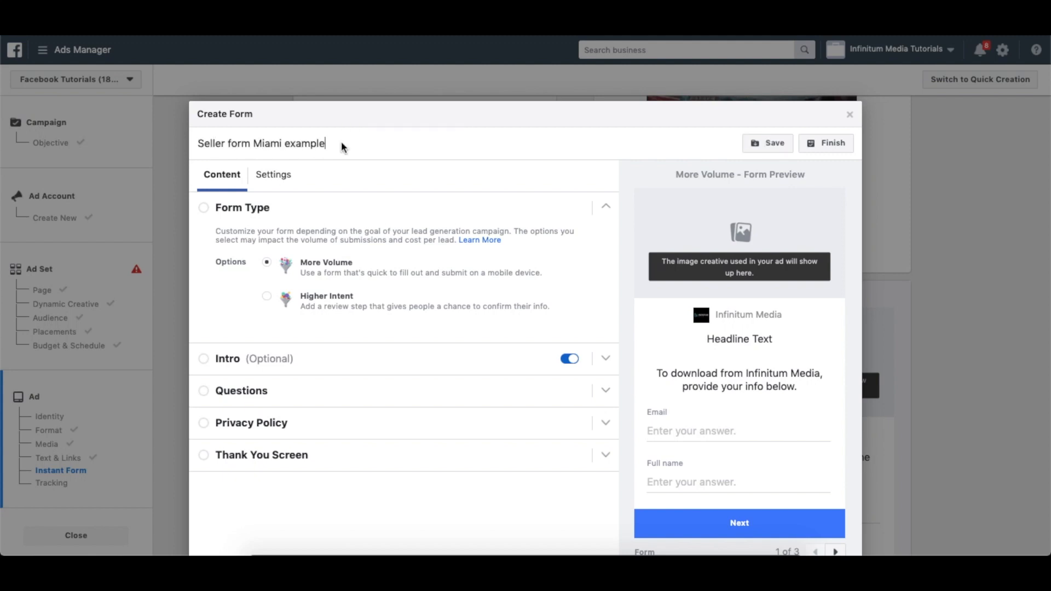
Turn off the form's optional intro and expand its questions section
{"action": "left_click", "coordinate": [274, 175]}
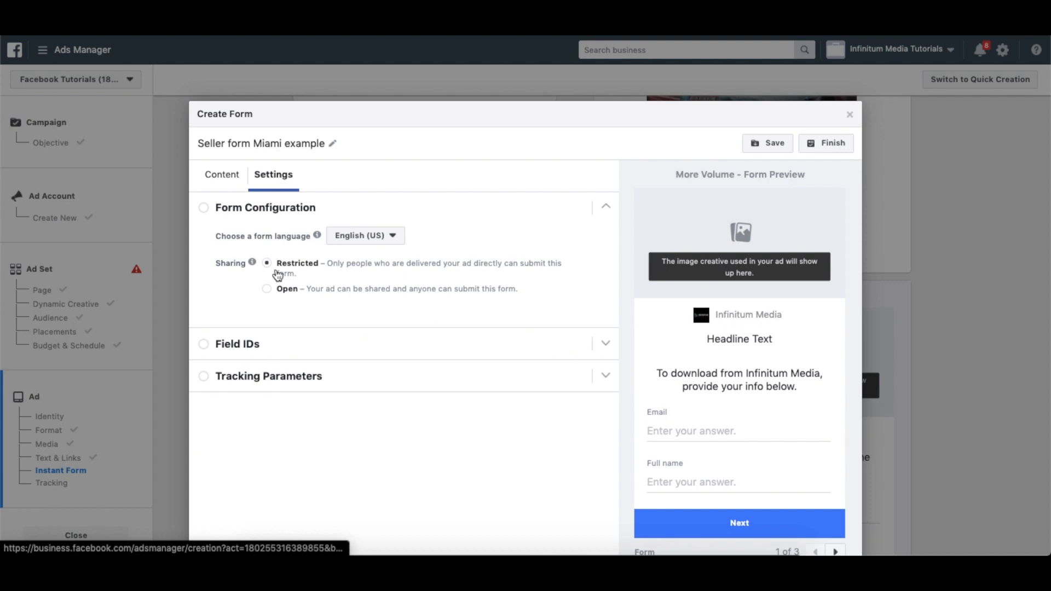
{"action": "left_click", "coordinate": [227, 174]}
{"action": "left_click", "coordinate": [569, 359]}
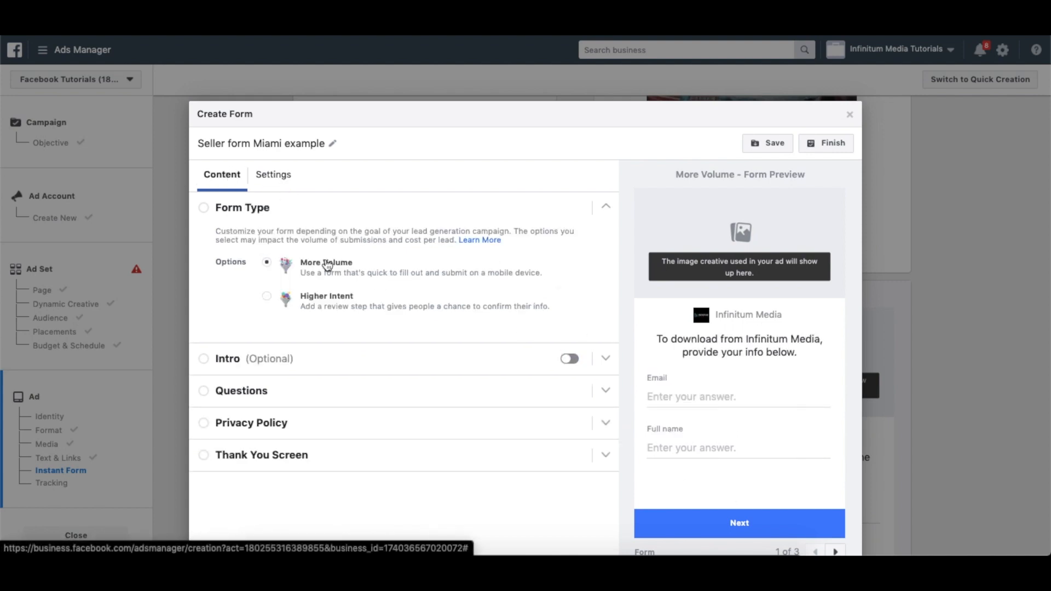
{"action": "scroll", "coordinate": [531, 323], "scroll_direction": "down", "scroll_amount": 2}
{"action": "left_click", "coordinate": [530, 344]}
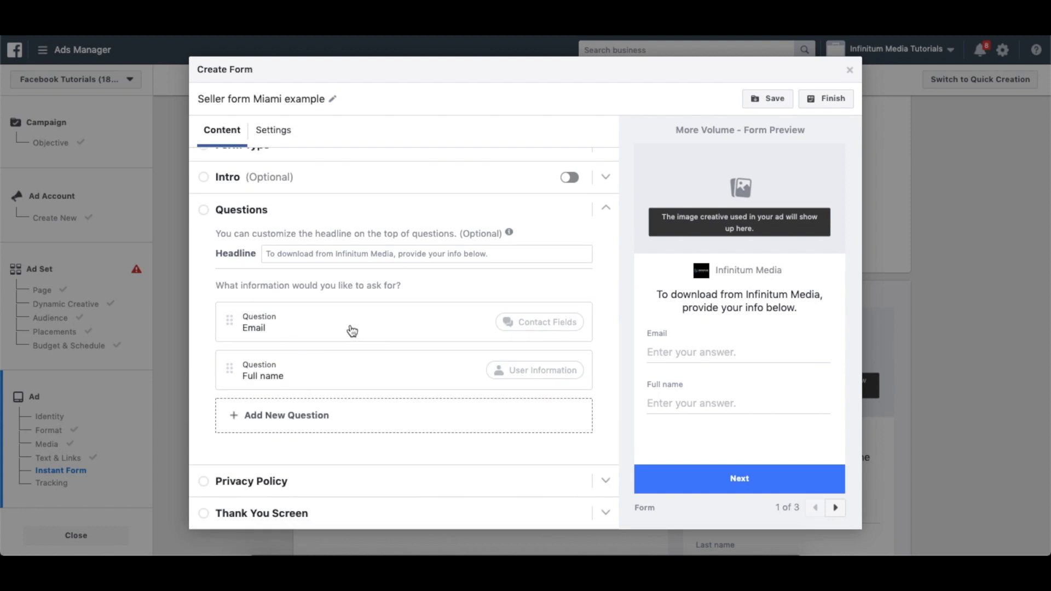
Add a custom short-answer question reading "How soon are you looking to sell your house?"
{"action": "left_click", "coordinate": [338, 416]}
{"action": "mouse_move", "coordinate": [303, 418]}
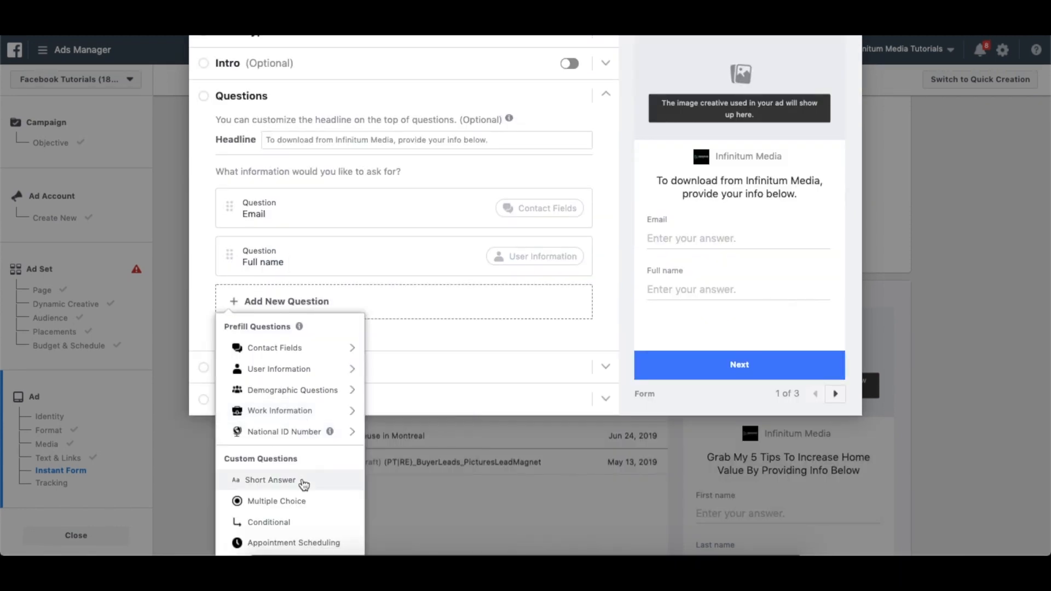
{"action": "left_click", "coordinate": [270, 480]}
{"action": "type", "text": "How soon are you looking to sell your house"}
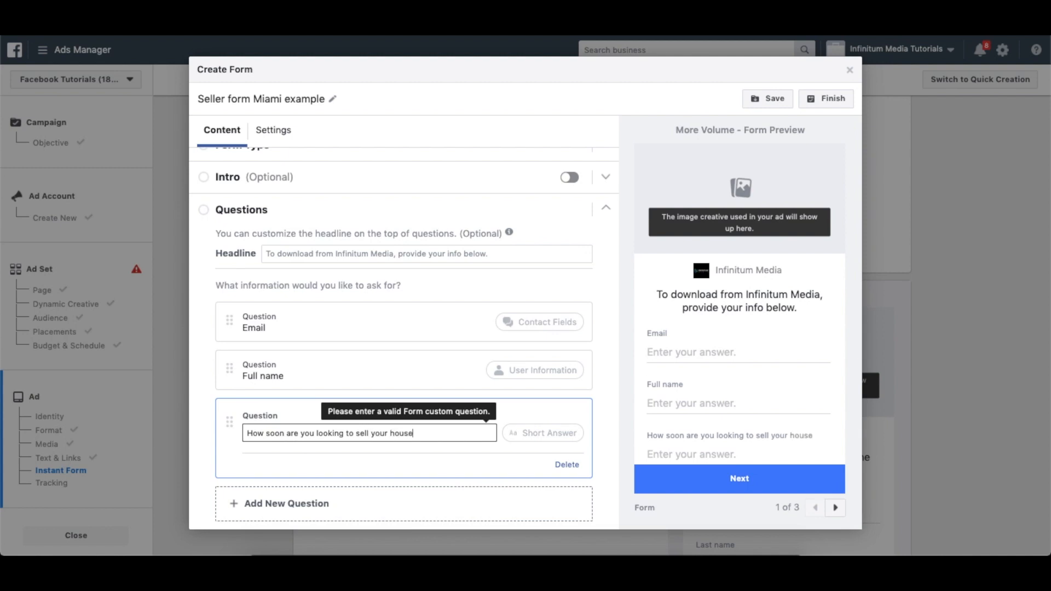
{"action": "type", "text": "?"}
Replace the short-answer question with a multiple-choice one carrying the same text, "How soon are you looking to sell your house?"
{"action": "key", "text": "ctrl+a"}
{"action": "key", "text": "ctrl+c"}
{"action": "key", "text": "BackSpace"}
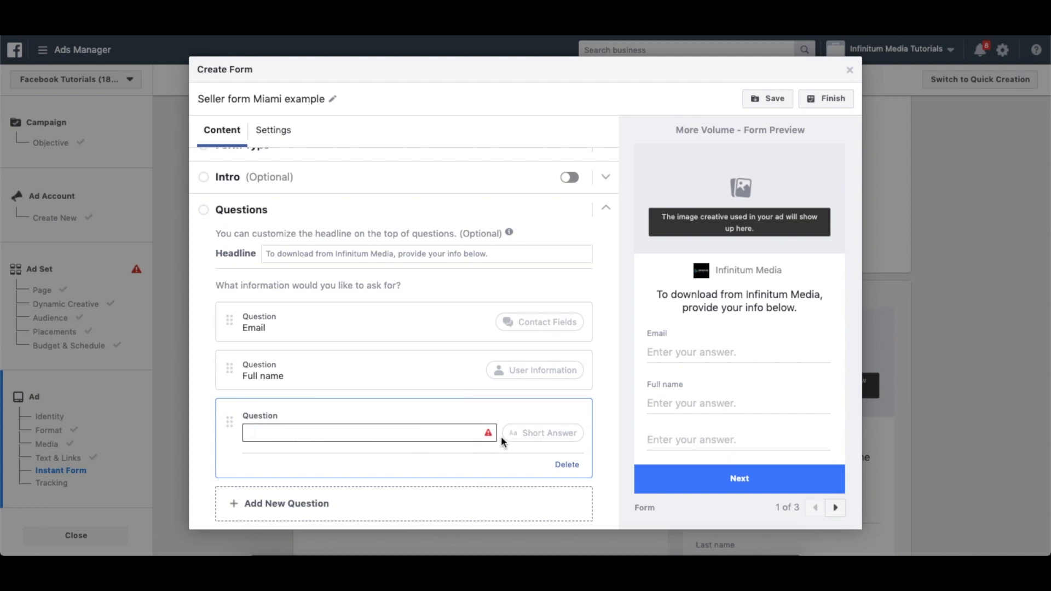
{"action": "left_click", "coordinate": [567, 463]}
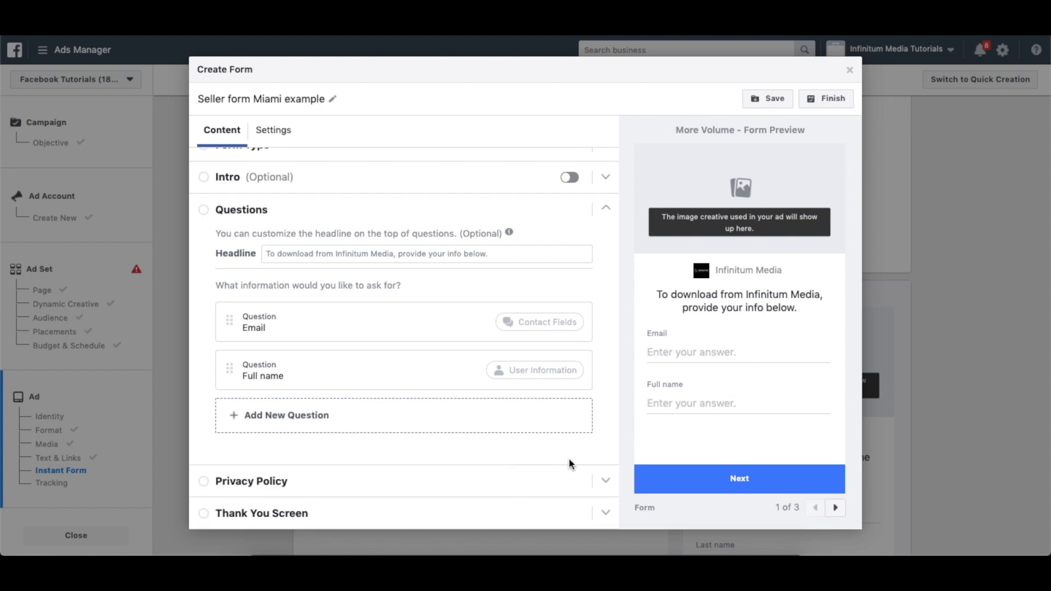
{"action": "left_click", "coordinate": [336, 416]}
{"action": "left_click", "coordinate": [313, 513]}
{"action": "key", "text": "ctrl+v"}
Add "0 - 3 months" as the first answer choice of the house-selling question
{"action": "left_click", "coordinate": [308, 329]}
{"action": "type", "text": "0 - 3m"}
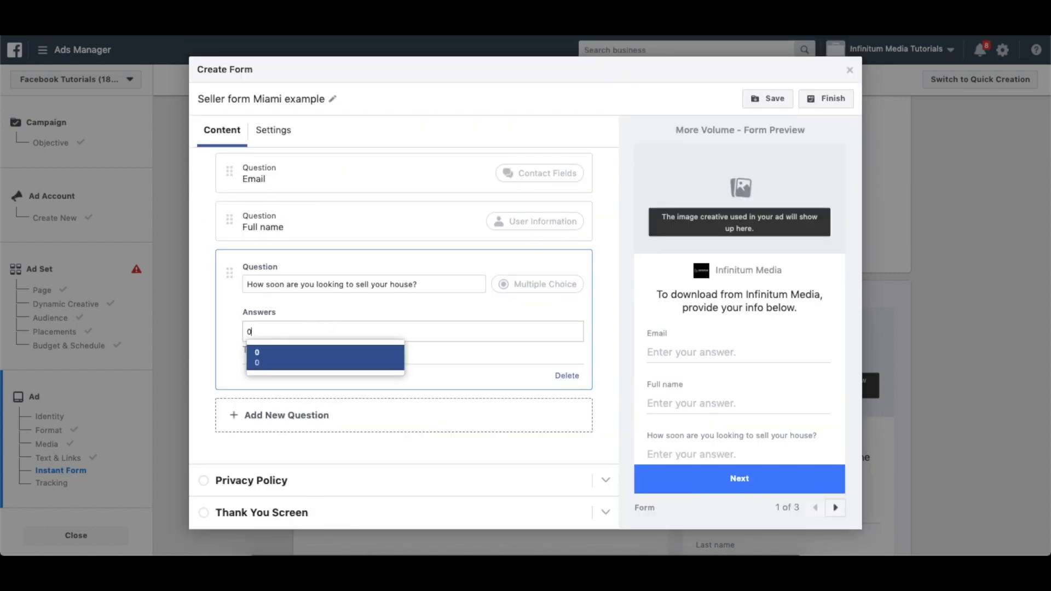
{"action": "key", "text": "BackSpace"}
{"action": "key", "text": "BackSpace"}
{"action": "type", "text": "3 onths"}
{"action": "key", "text": "BackSpace"}
{"action": "key", "text": "BackSpace"}
{"action": "key", "text": "BackSpace"}
{"action": "key", "text": "BackSpace"}
{"action": "type", "text": "months"}
{"action": "key", "text": "Return"}
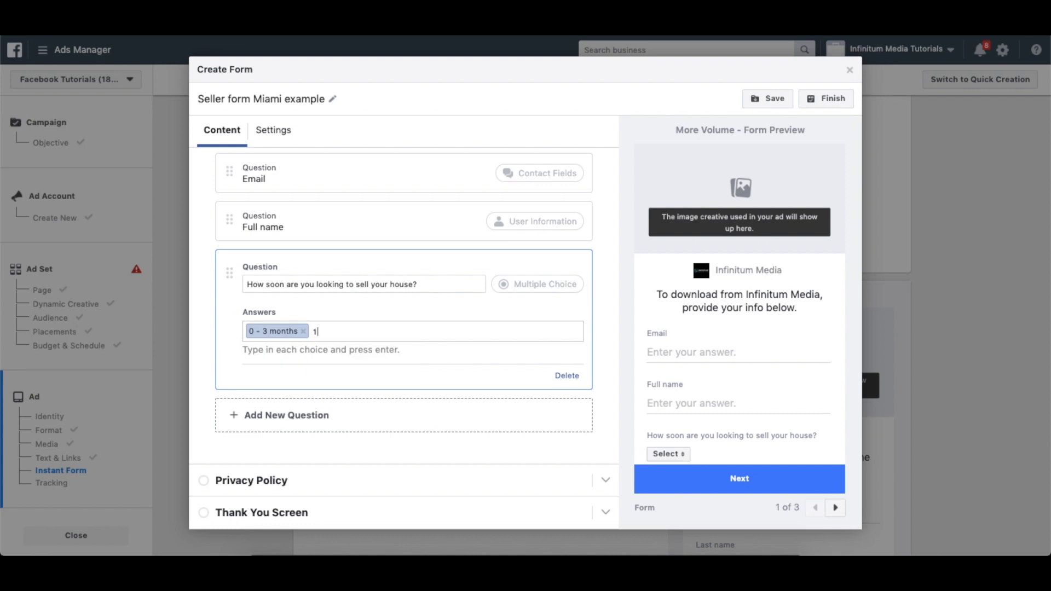
Add the answer choices "3 - 6 months" and "6+ months" to the multiple-choice question
{"action": "type", "text": "1"}
{"action": "key", "text": "BackSpace"}
{"action": "type", "text": "3 - 6 months"}
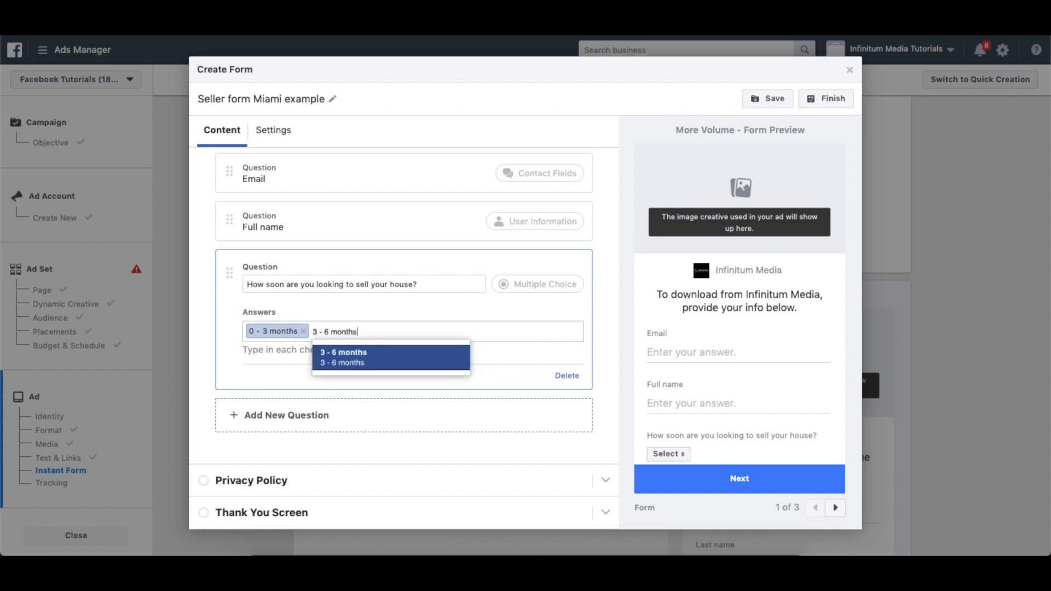
{"action": "key", "text": "Return"}
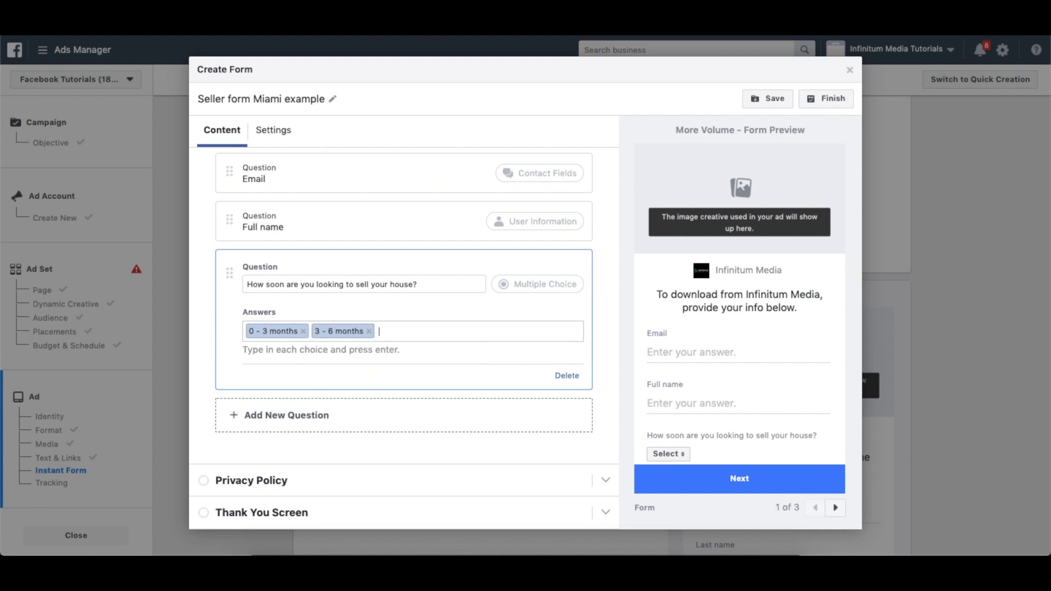
{"action": "type", "text": "6+ months"}
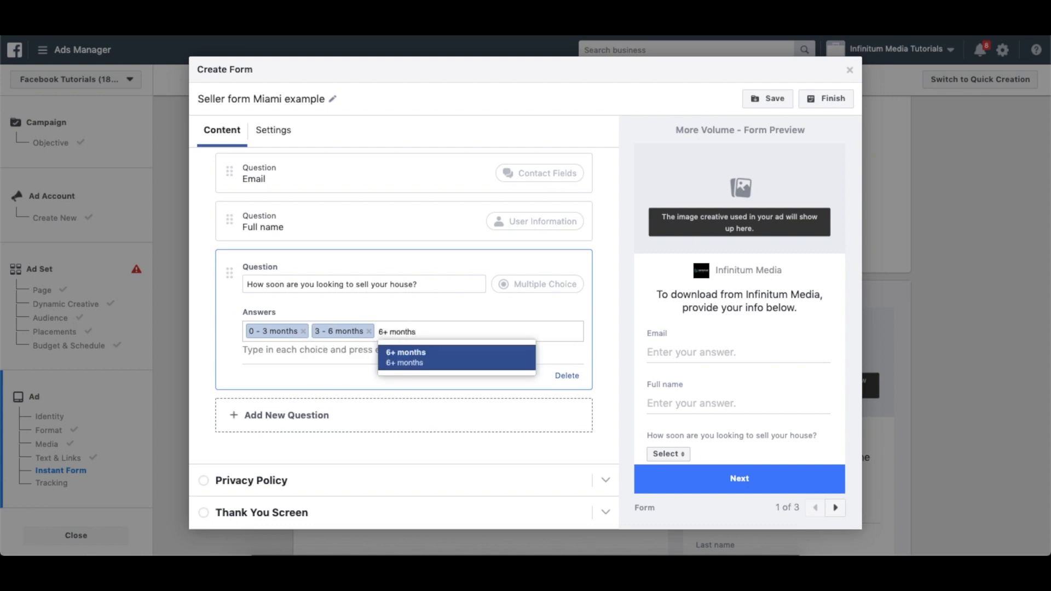
{"action": "key", "text": "Return"}
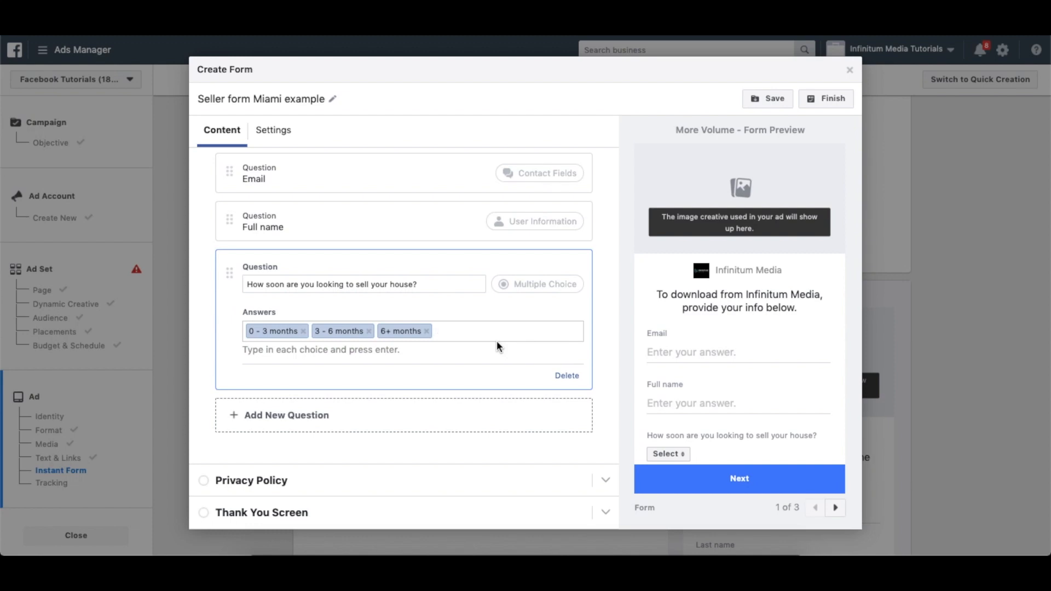
{"action": "left_click", "coordinate": [387, 482]}
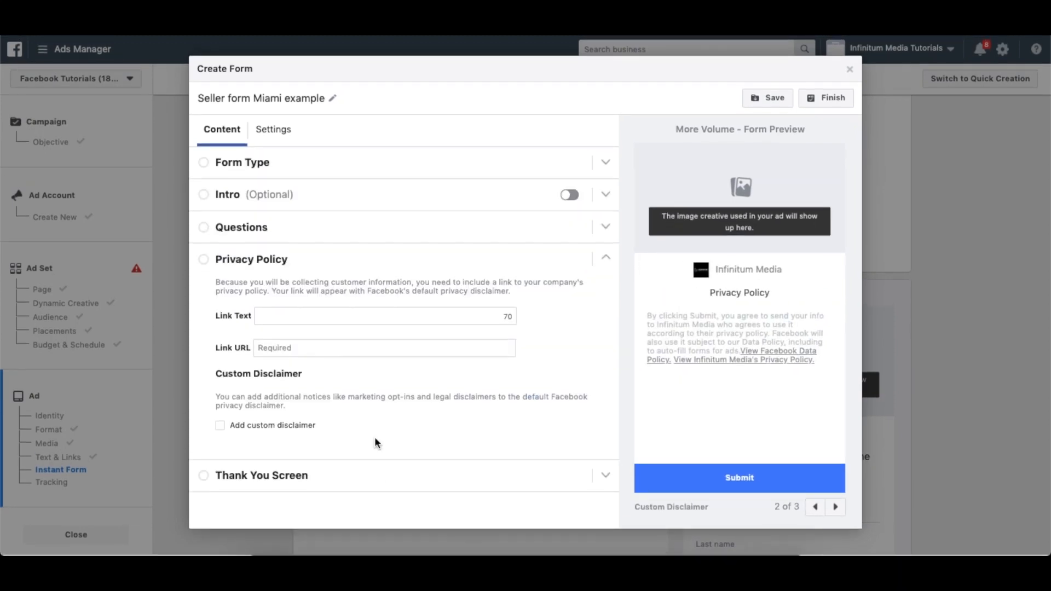
{"action": "left_click", "coordinate": [348, 317]}
{"action": "type", "text": "pri"}
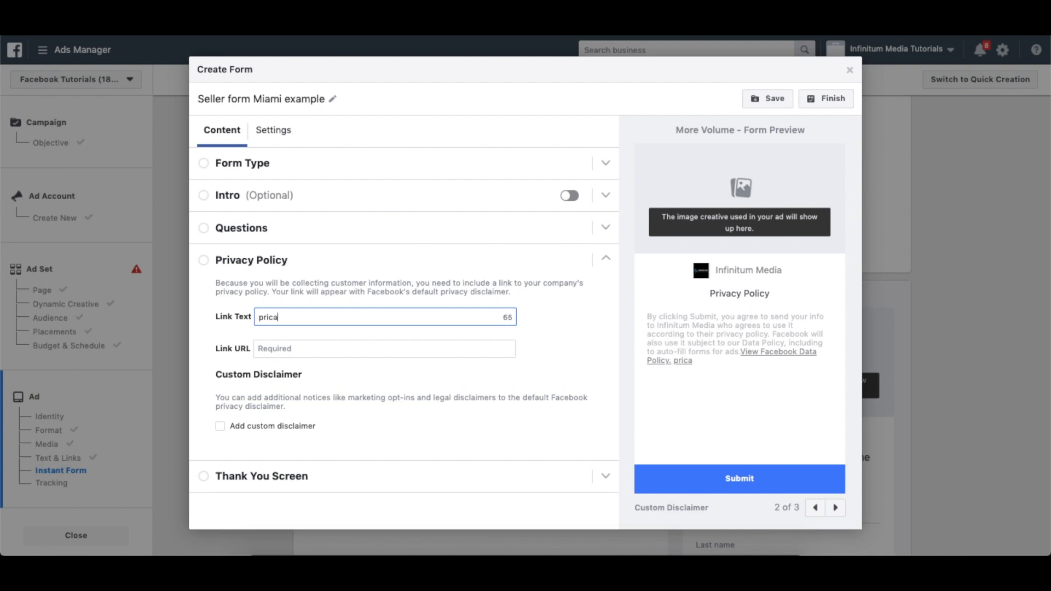
{"action": "type", "text": "vacy policy"}
{"action": "key", "text": "Tab"}
{"action": "type", "text": "www.facebo"}
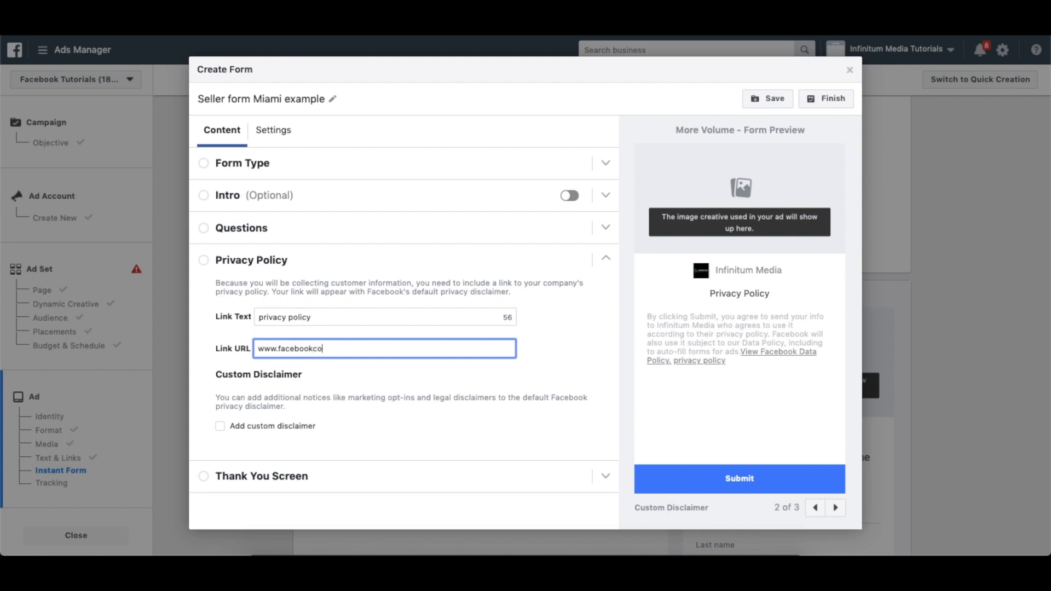
{"action": "type", "text": "ok.com/official.infinitum"}
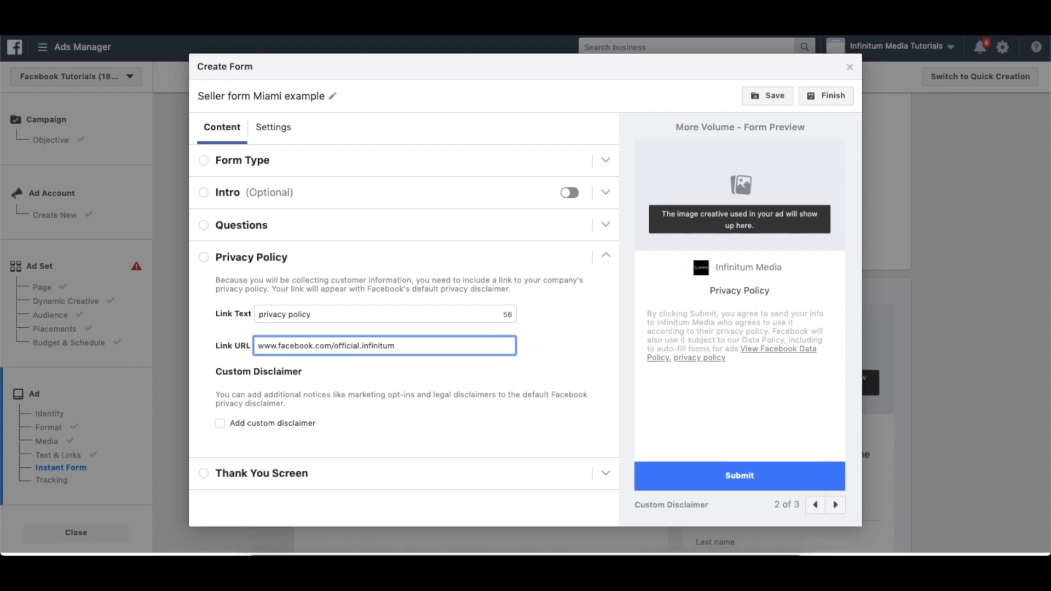
{"action": "left_click", "coordinate": [394, 473]}
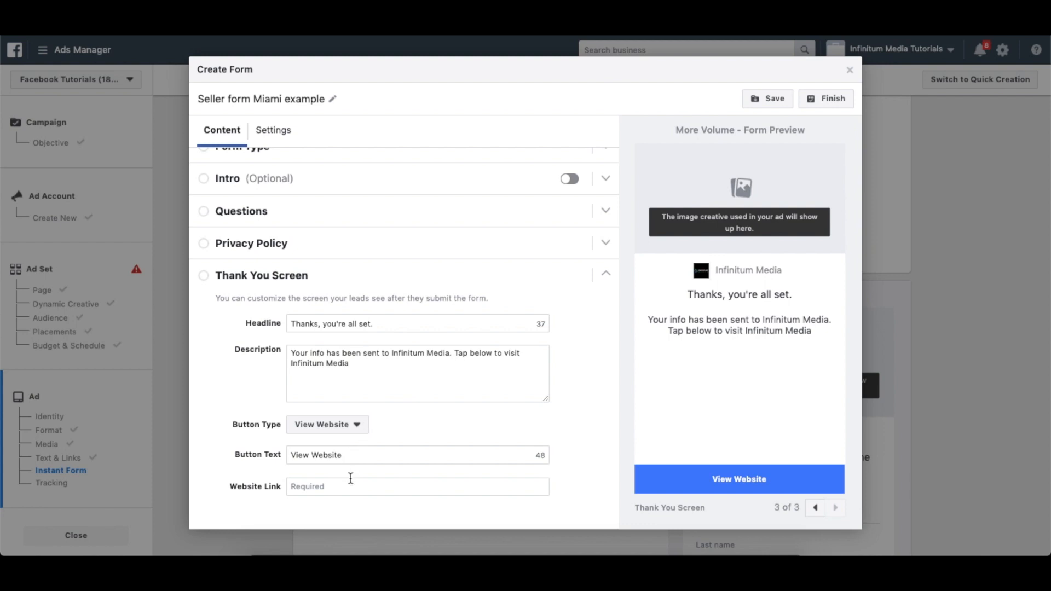
{"action": "left_click", "coordinate": [369, 487]}
{"action": "type", "text": "www.theinfinitum"}
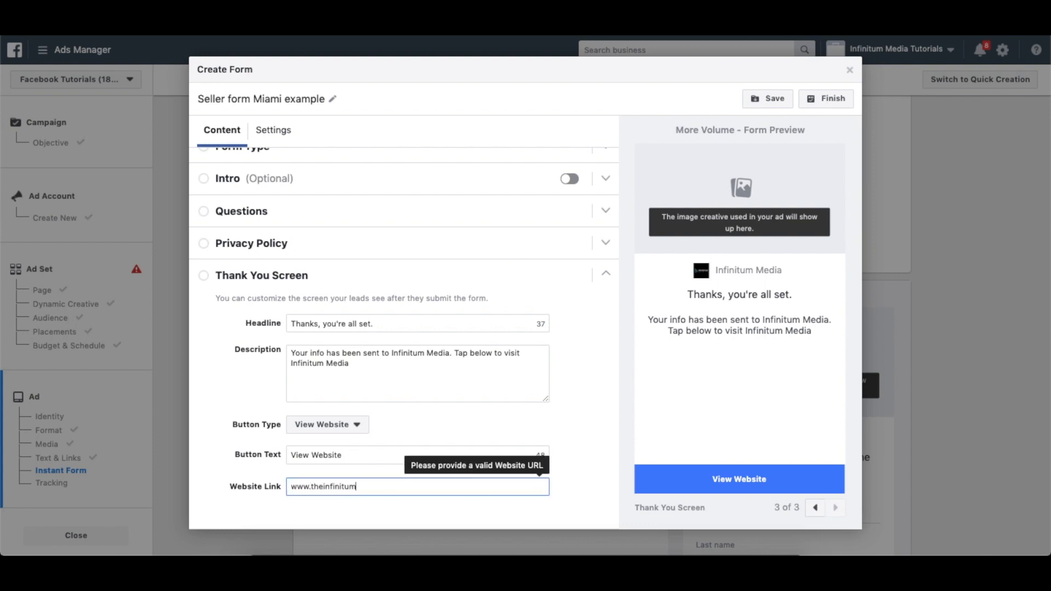
{"action": "type", "text": "media.com"}
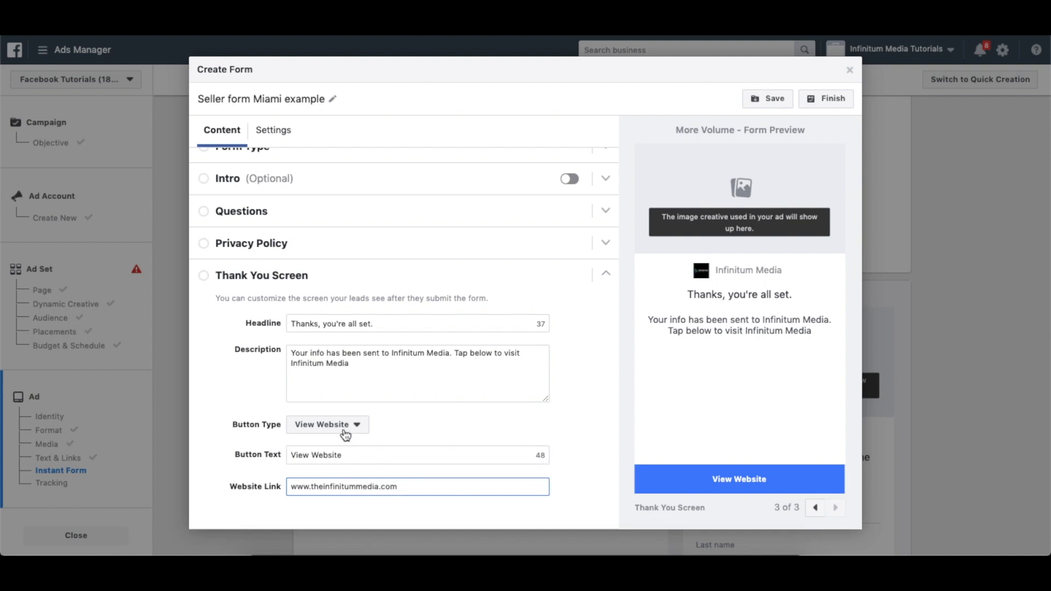
{"action": "left_click", "coordinate": [346, 430]}
{"action": "left_click", "coordinate": [430, 438]}
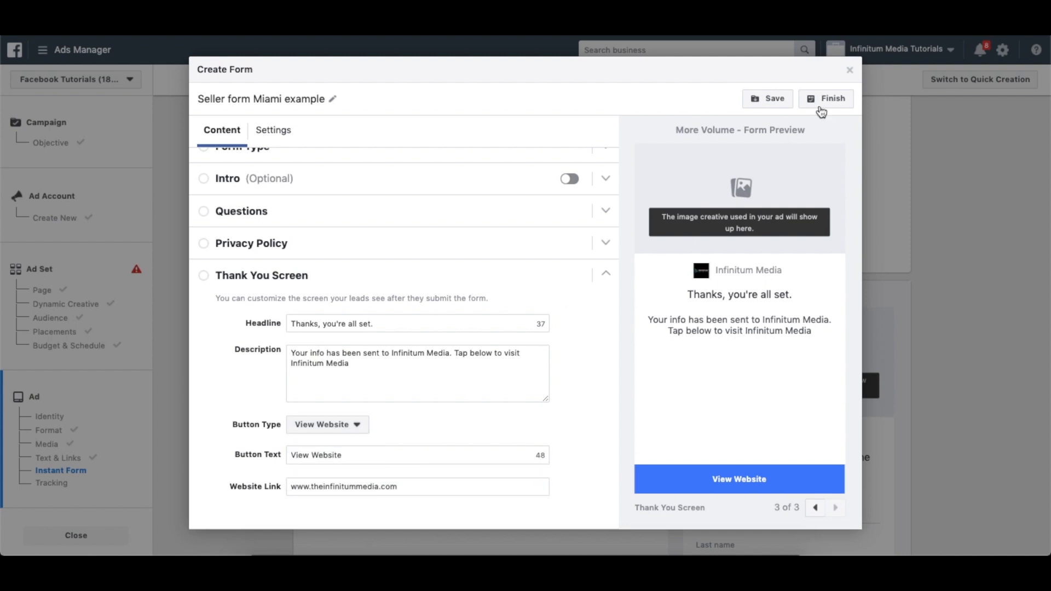
Save and finish the instant form, and try to confirm the campaign
{"action": "left_click", "coordinate": [777, 101]}
{"action": "left_click", "coordinate": [824, 100]}
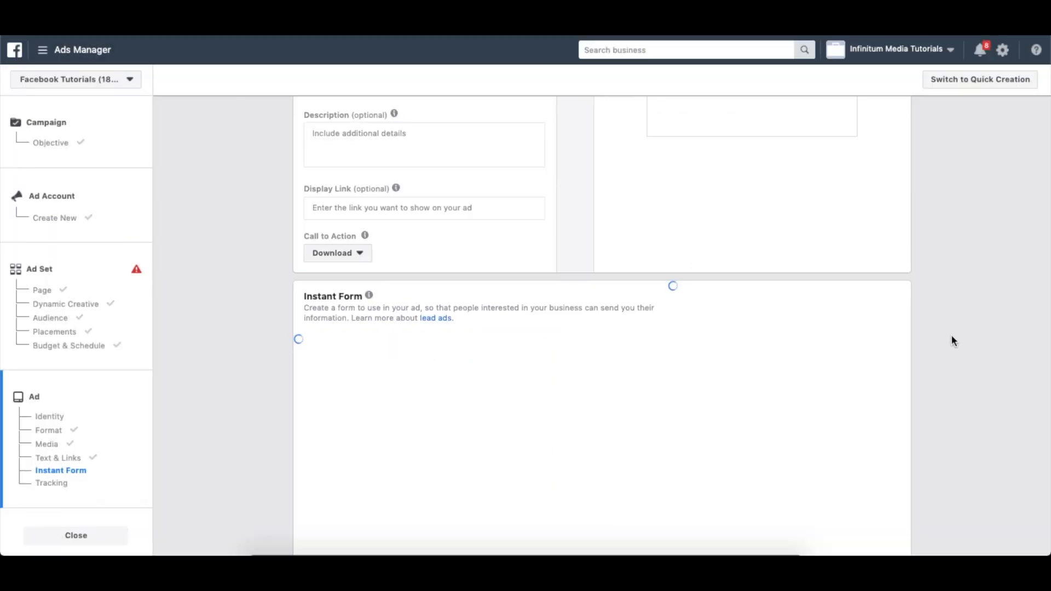
{"action": "scroll", "coordinate": [954, 341], "scroll_direction": "down", "scroll_amount": 8}
{"action": "scroll", "coordinate": [951, 341], "scroll_direction": "down", "scroll_amount": 4}
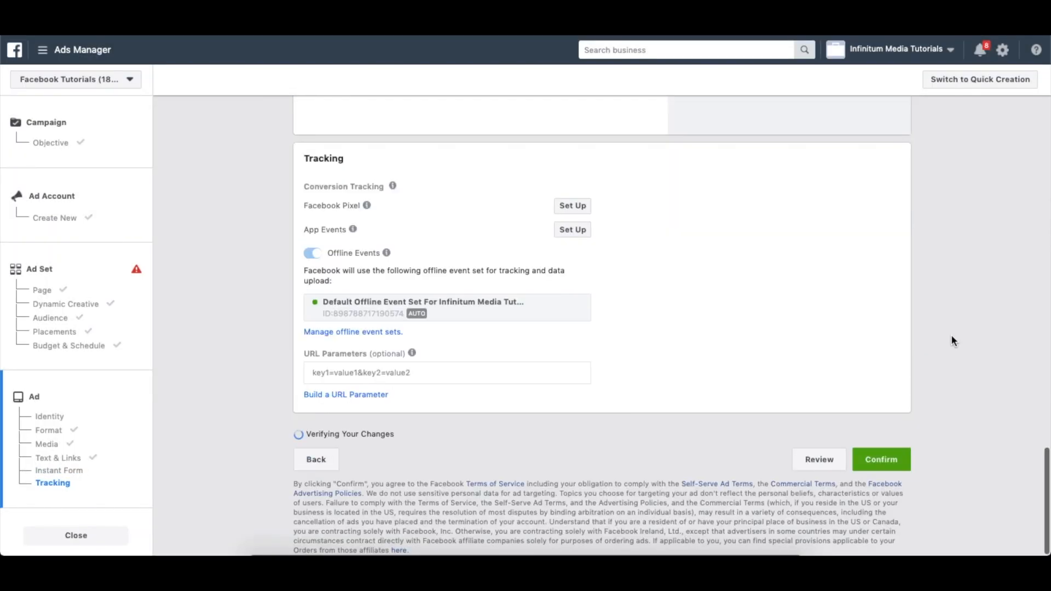
{"action": "left_click", "coordinate": [882, 460]}
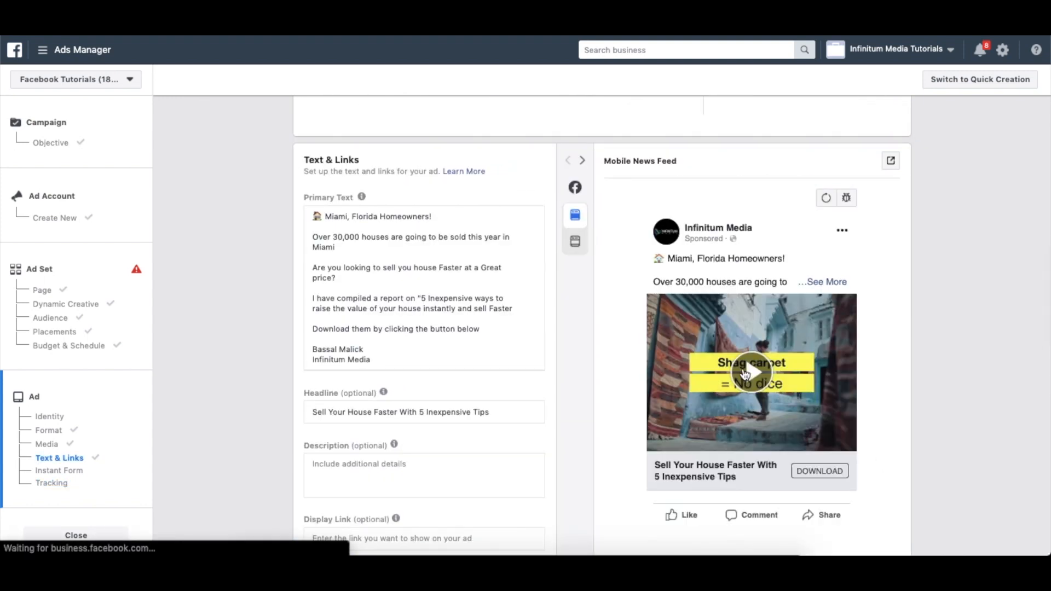
Play the video in the mobile news feed ad preview and pause it after a few seconds
{"action": "left_click", "coordinate": [745, 374]}
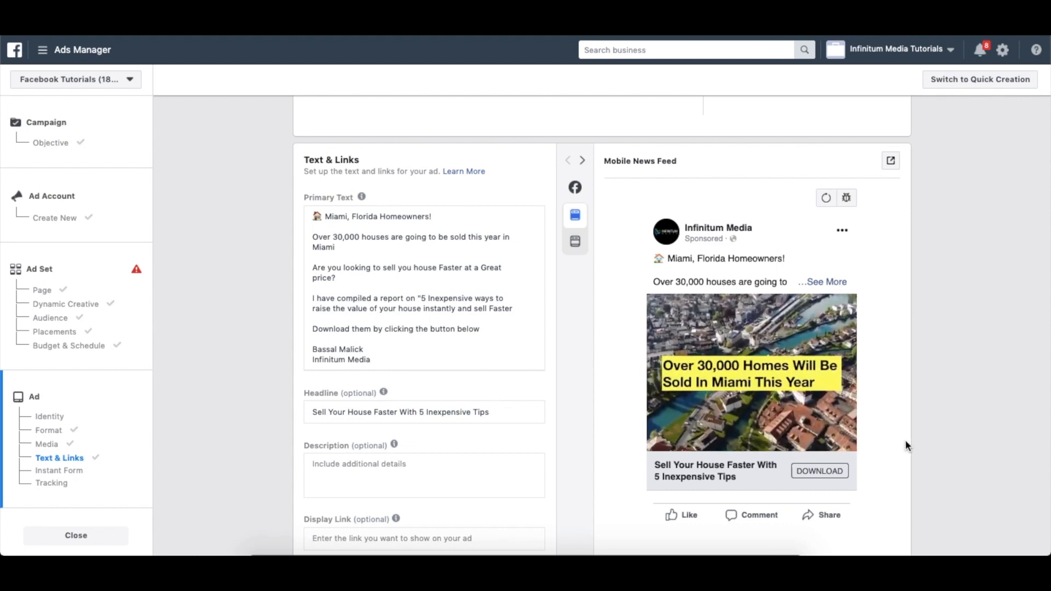
{"action": "left_click", "coordinate": [662, 422]}
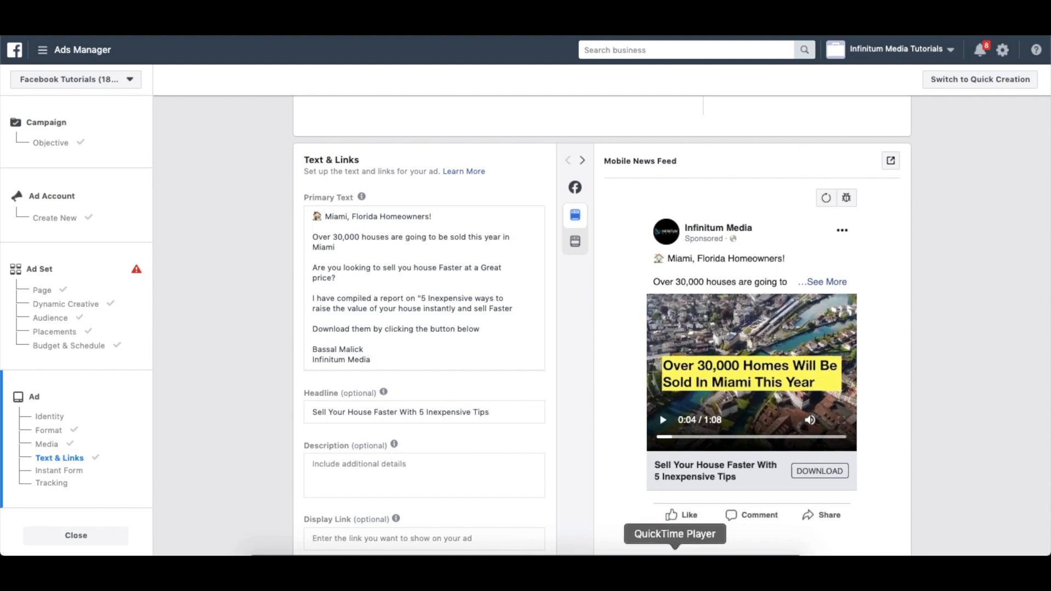
{"action": "left_click", "coordinate": [675, 553]}
{"action": "left_click_drag", "start_coordinate": [626, 154], "coordinate": [562, 163]}
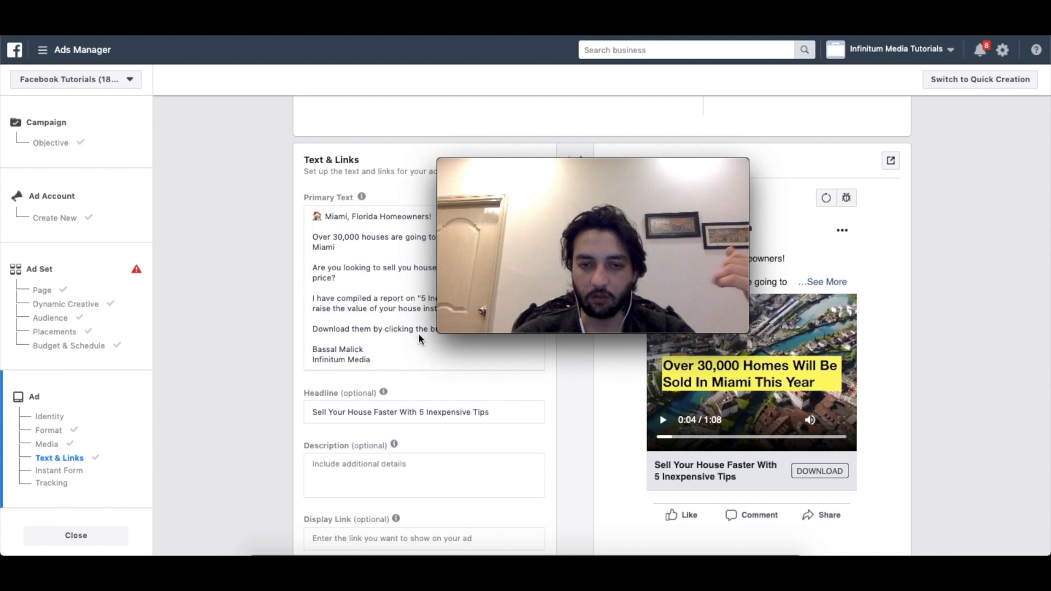
{"action": "left_click_drag", "start_coordinate": [440, 331], "coordinate": [257, 448]}
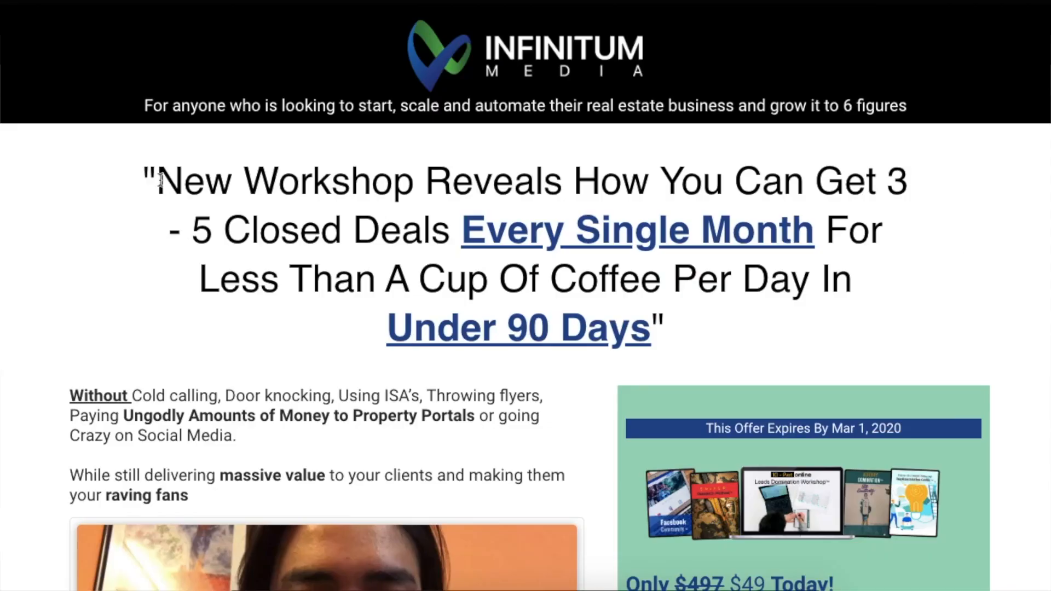
Review the Leads Domination Workshop sales page, examining its headline, training description and offer price
{"action": "left_click_drag", "start_coordinate": [160, 179], "coordinate": [888, 321]}
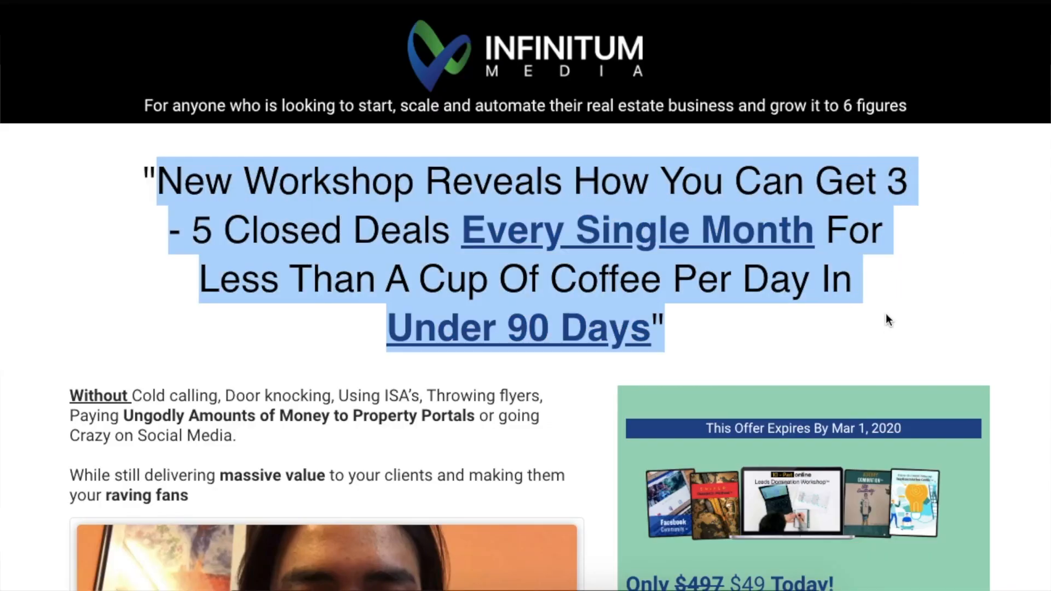
{"action": "left_click", "coordinate": [886, 326]}
{"action": "scroll", "coordinate": [886, 326], "scroll_direction": "down", "scroll_amount": 8}
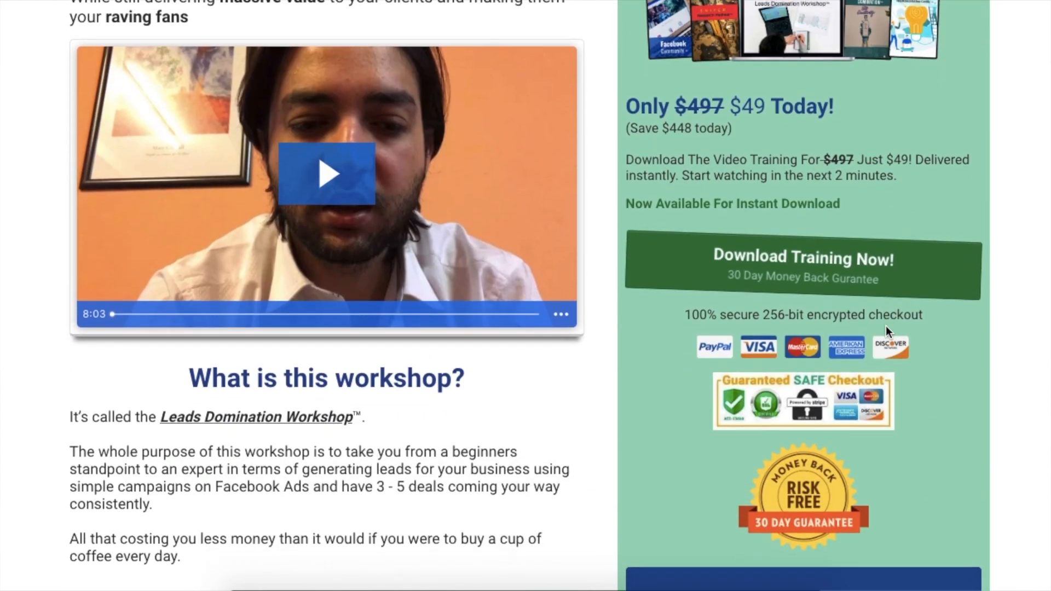
{"action": "scroll", "coordinate": [885, 327], "scroll_direction": "up", "scroll_amount": 2}
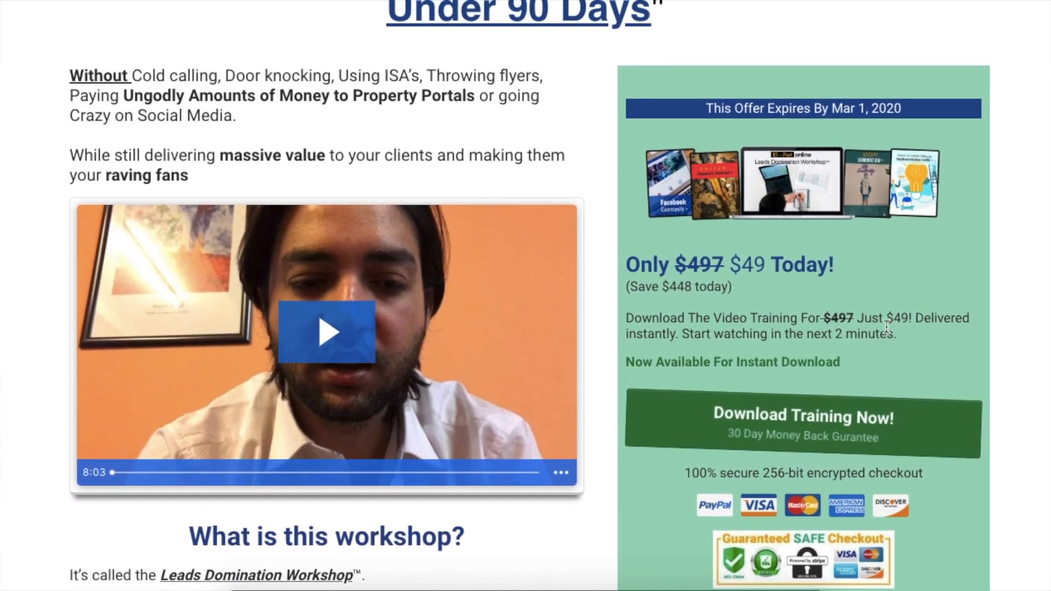
{"action": "left_click_drag", "start_coordinate": [768, 265], "coordinate": [743, 265]}
{"action": "scroll", "coordinate": [866, 255], "scroll_direction": "up", "scroll_amount": 6}
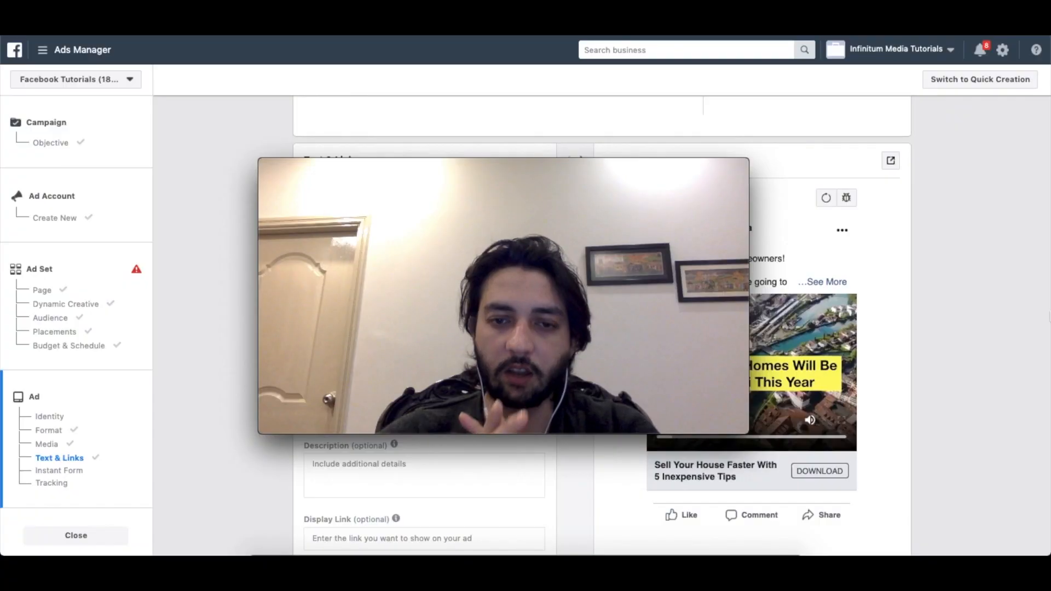